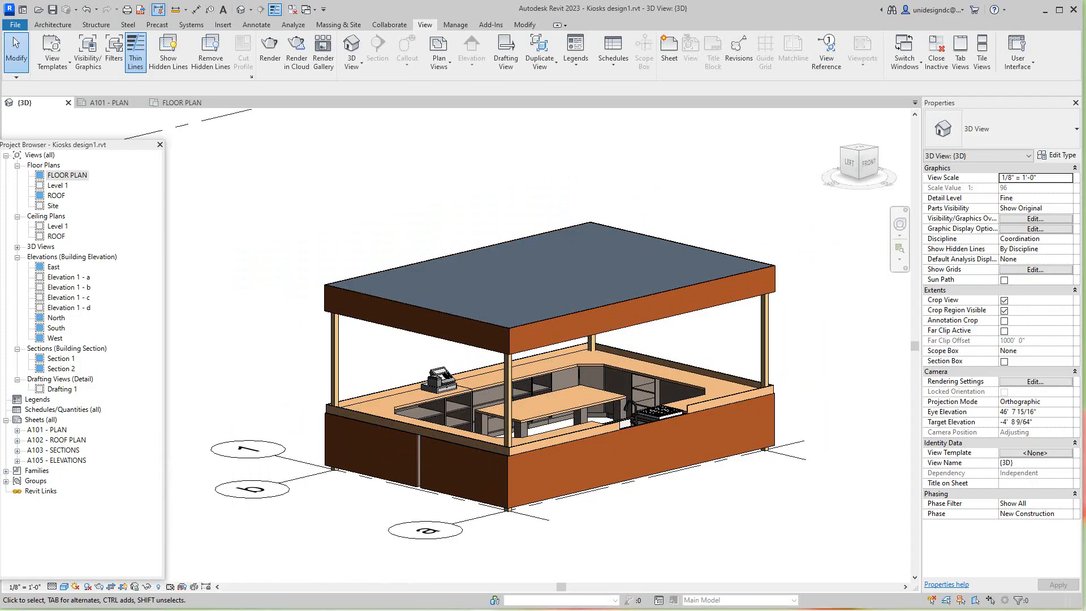
Open sheet A101 - PLAN and examine the kiosk floor plan with its dimensions and section markers.
mouse_move(511, 396)
middle_down()
mouse_move(505, 420)
mouse_move(500, 396)
middle_up()
double_click(47, 429)
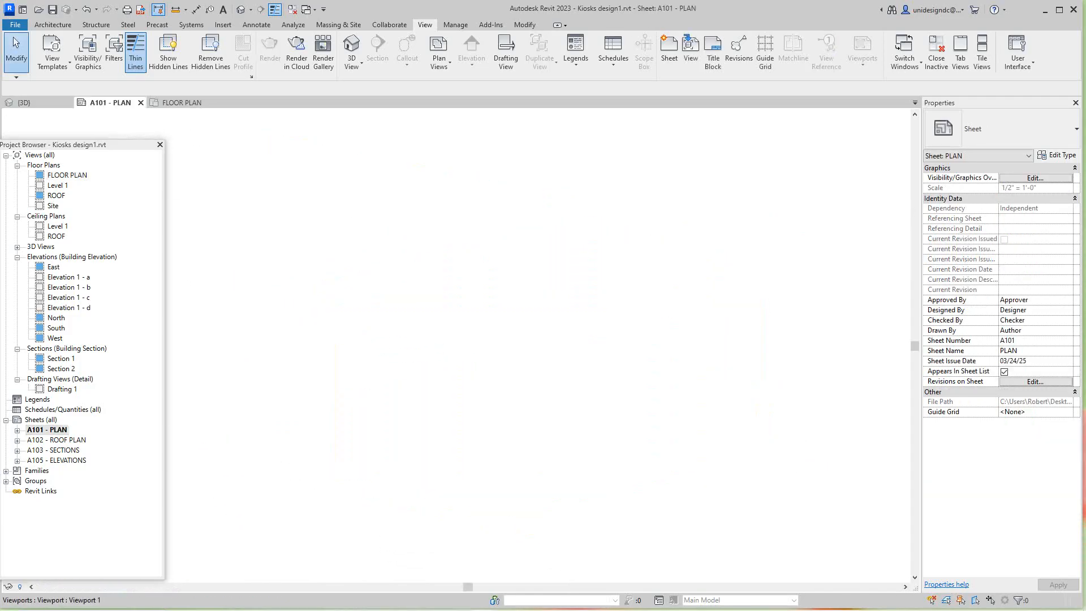
scroll(396, 333, down, 1)
middle_drag(396, 337, 469, 346)
middle_drag(246, 360, 394, 379)
scroll(390, 370, up, 4)
scroll(578, 273, up, 2)
scroll(578, 273, down, 4)
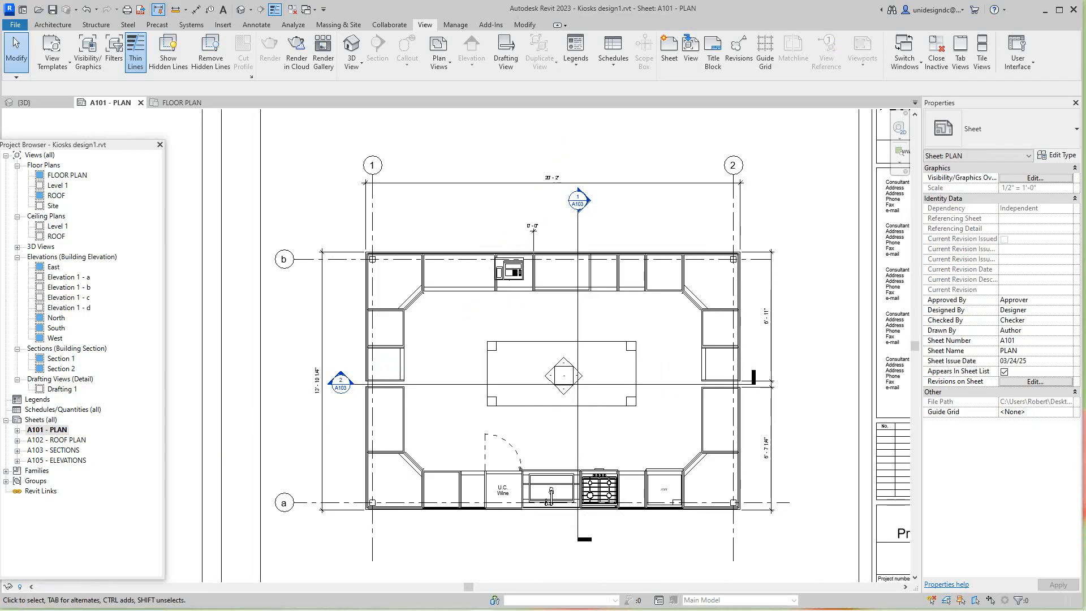
Open sheet A102 - ROOF PLAN and examine the roof joist layout and its label.
double_click(56, 440)
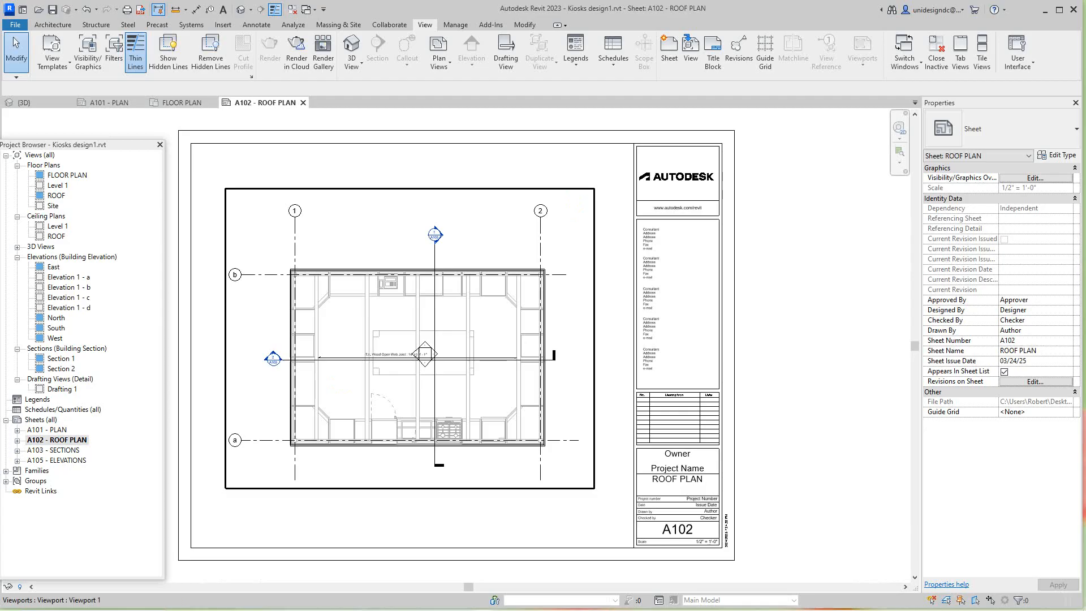
scroll(402, 351, up, 5)
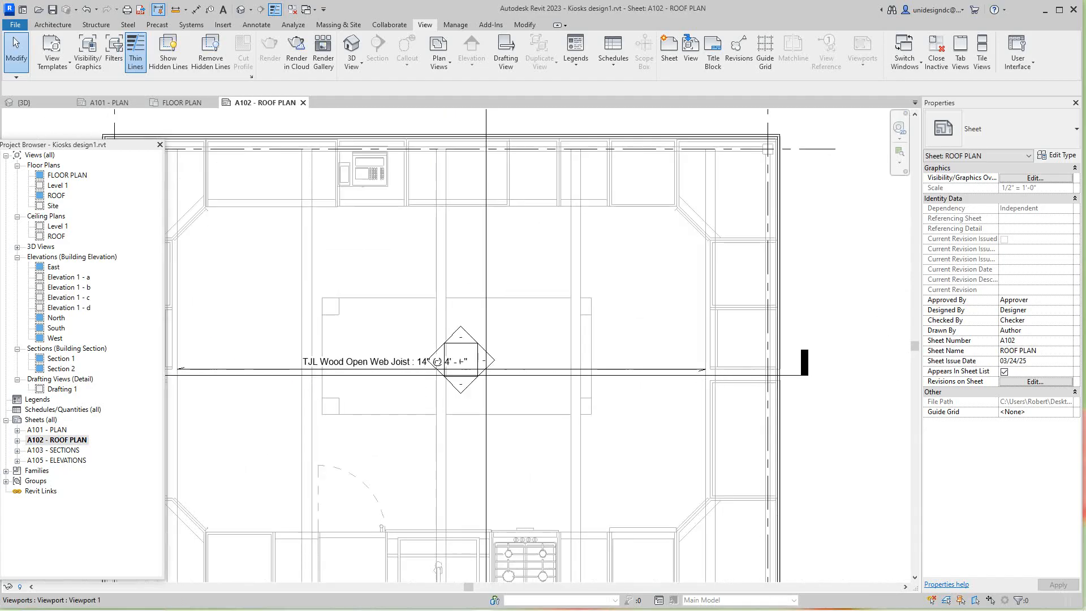
scroll(475, 362, down, 5)
scroll(475, 362, up, 2)
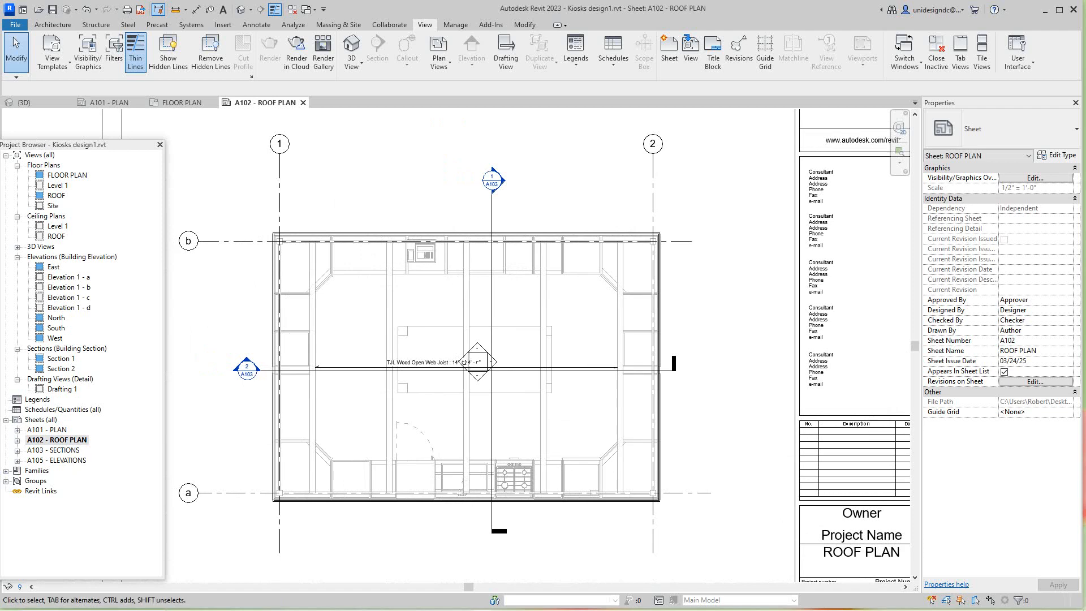
Open sheet A103 - SECTIONS, activate the Section 1 viewport and set its detail level to Fine.
double_click(55, 449)
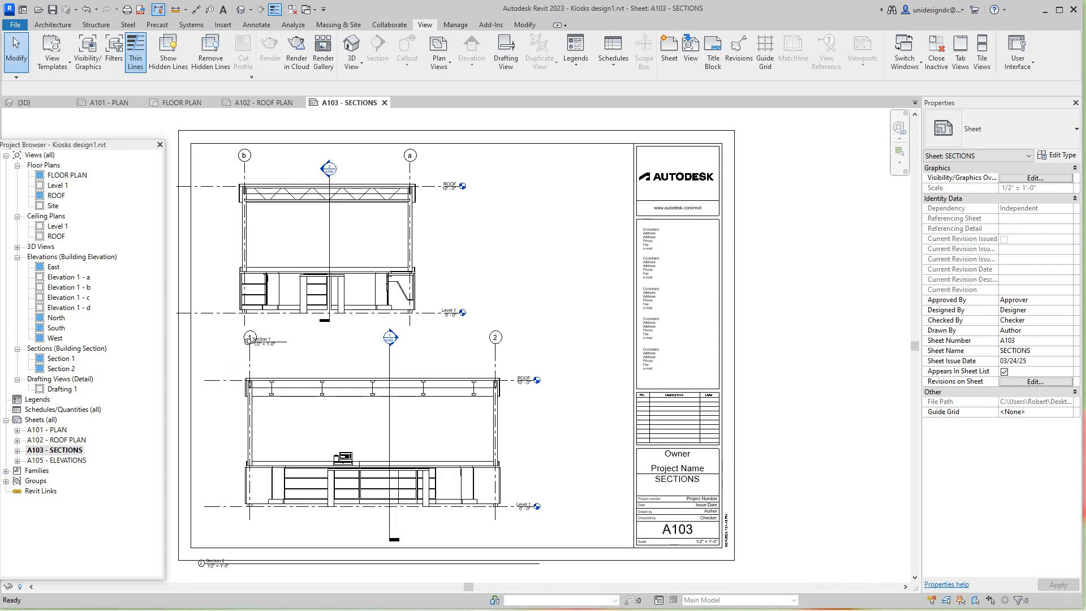
scroll(247, 341, up, 3)
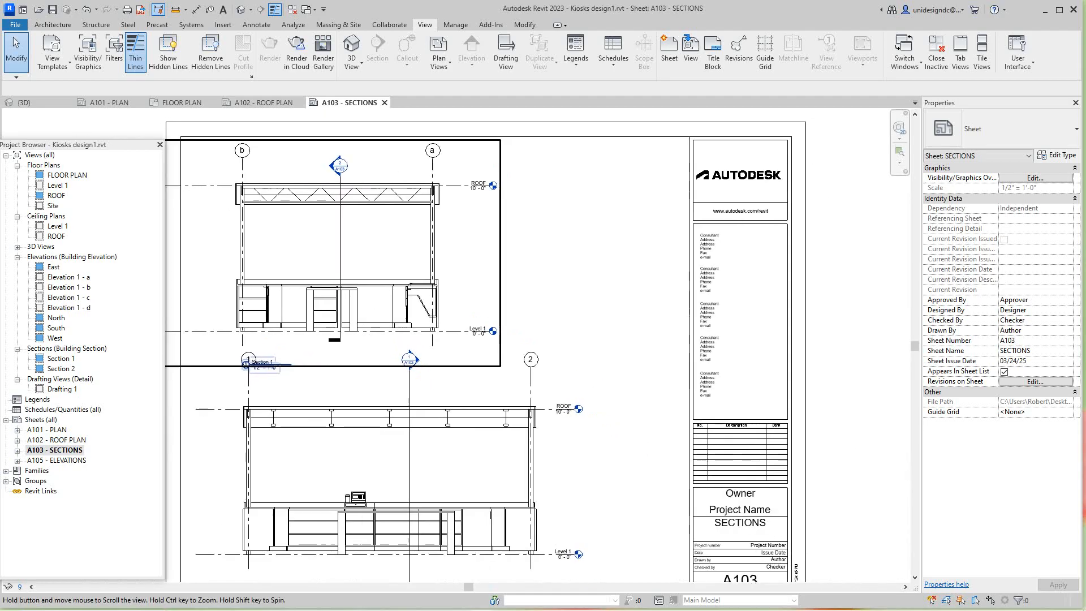
right_click(413, 255)
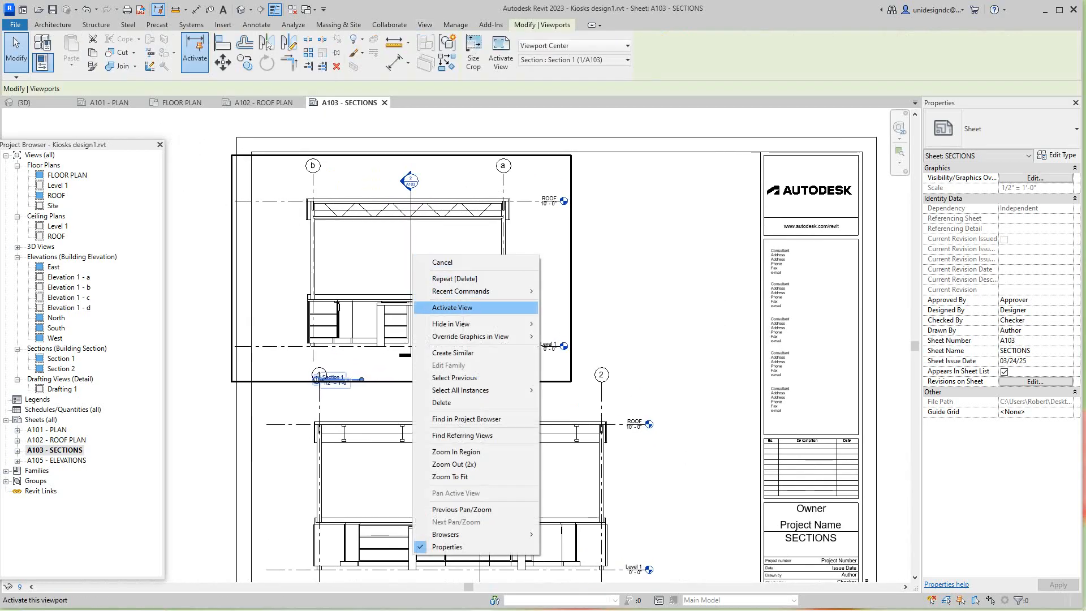
click(451, 307)
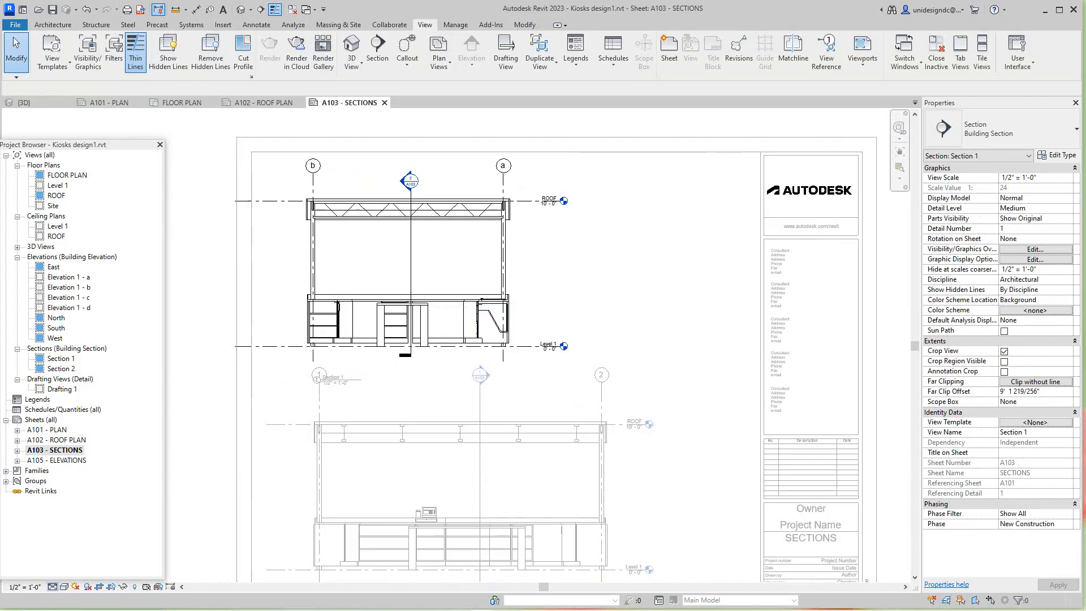
click(52, 586)
click(67, 574)
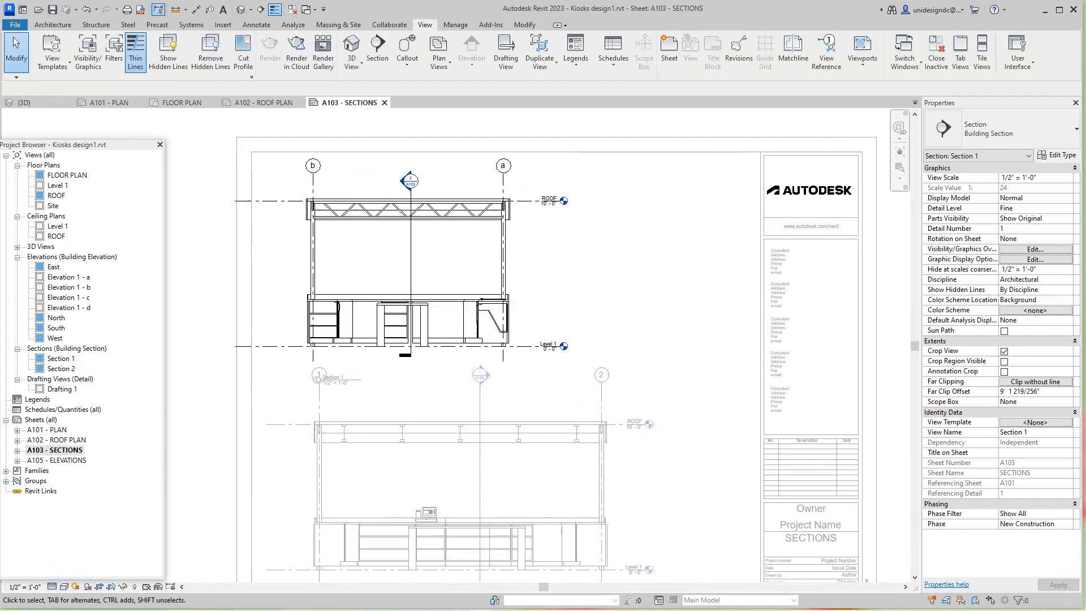
Examine the roof joist and casework in Section 1, and deactivate its viewport.
scroll(467, 196, up, 3)
scroll(368, 218, up, 3)
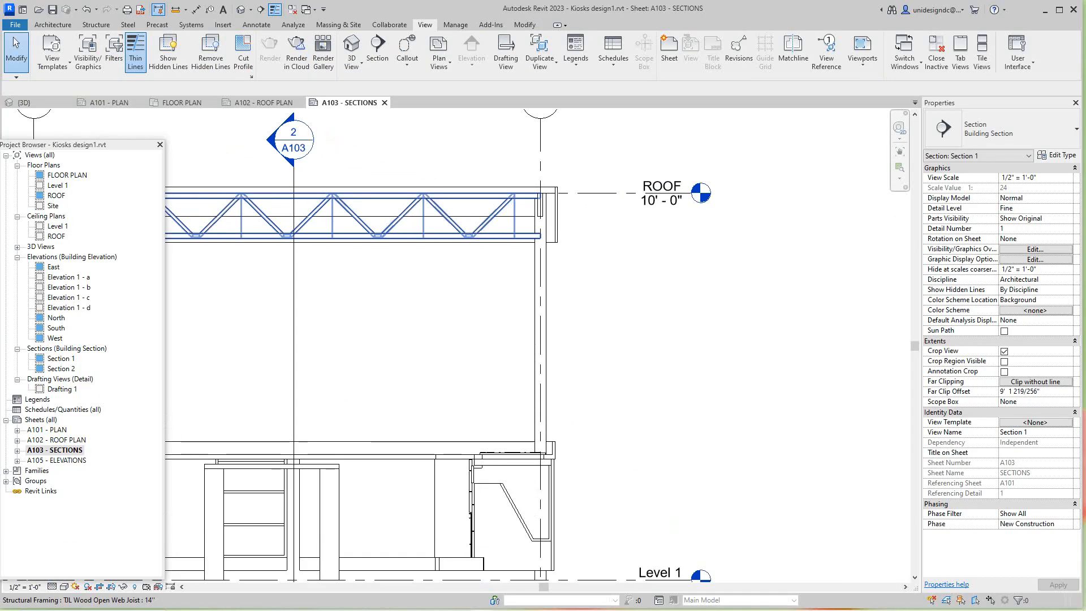
scroll(384, 218, down, 3)
scroll(497, 231, down, 3)
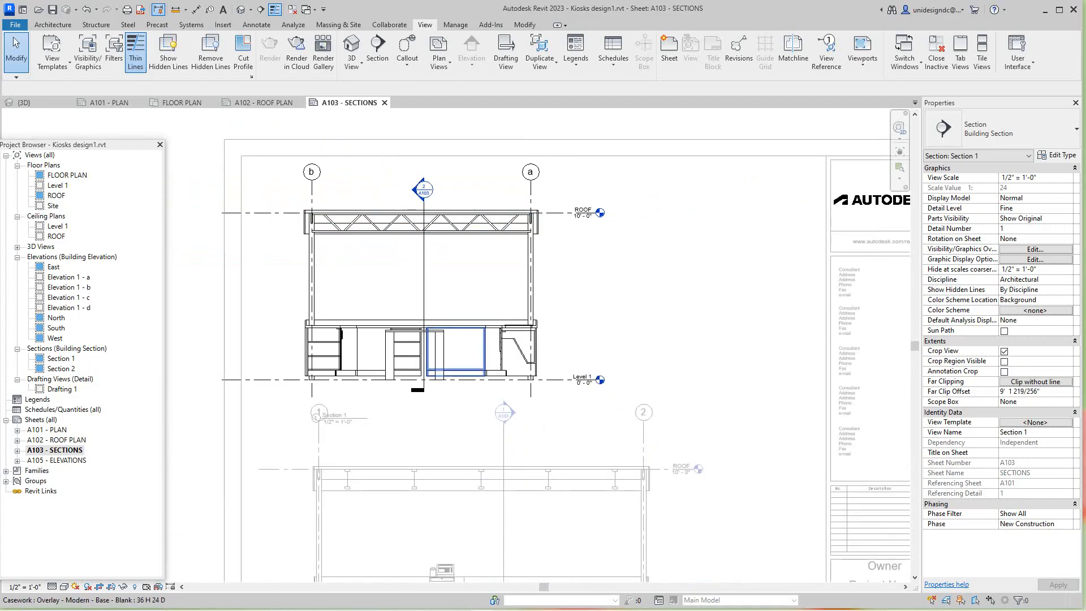
scroll(440, 350, up, 5)
scroll(452, 316, down, 4)
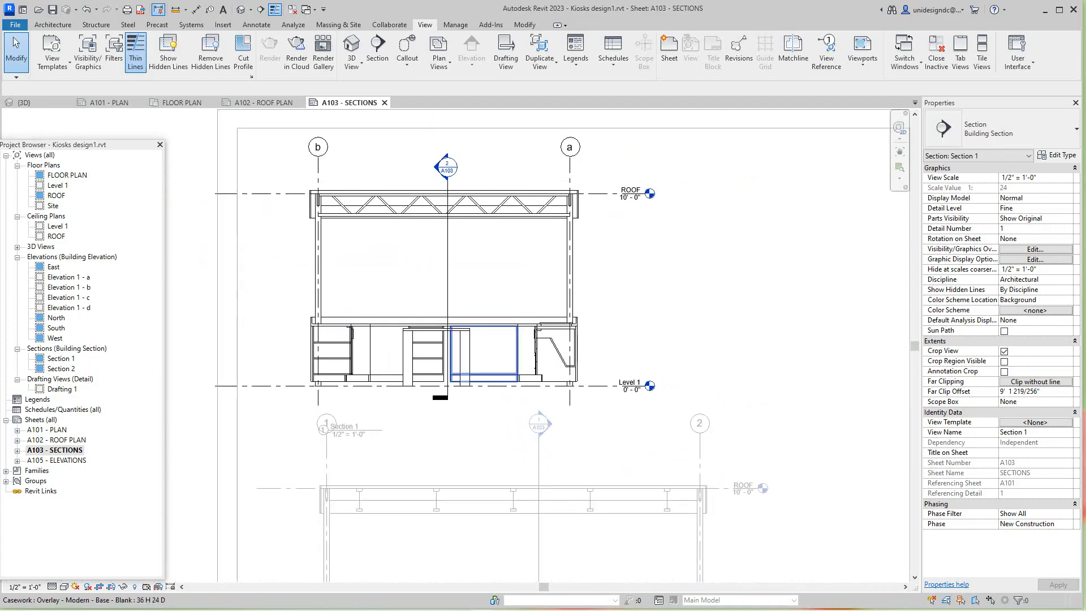
right_click(427, 180)
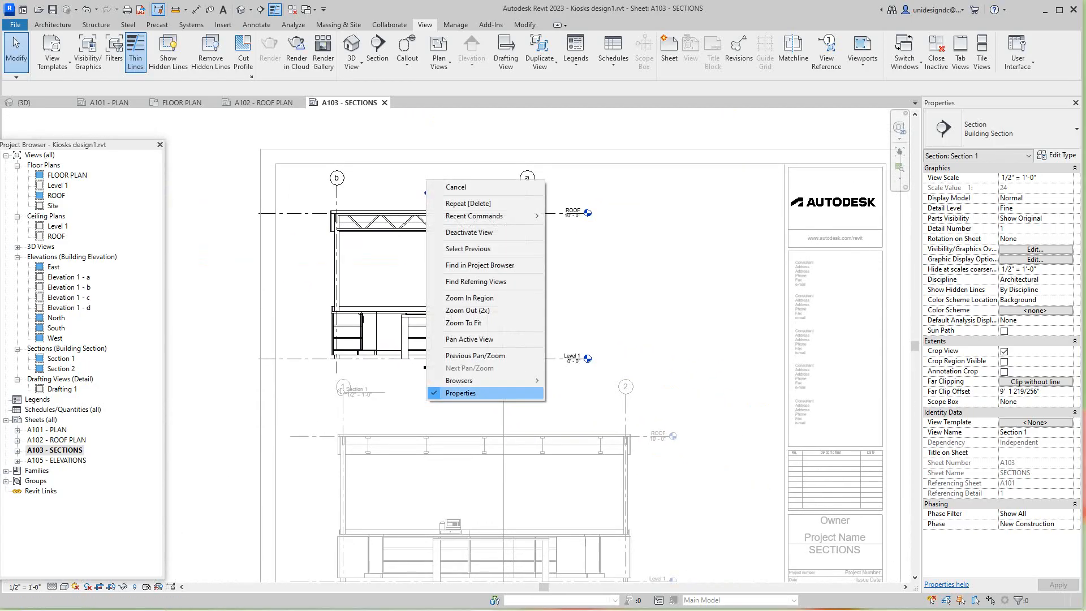
click(447, 232)
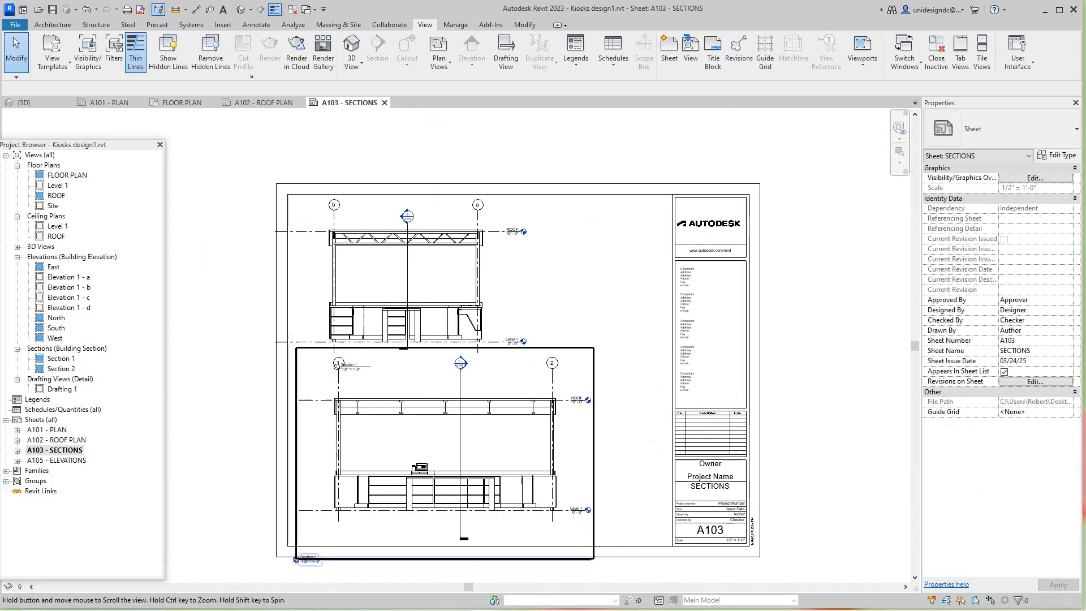
Activate the Section 2 viewport on the sections sheet and set its detail level to Fine.
scroll(486, 407, up, 3)
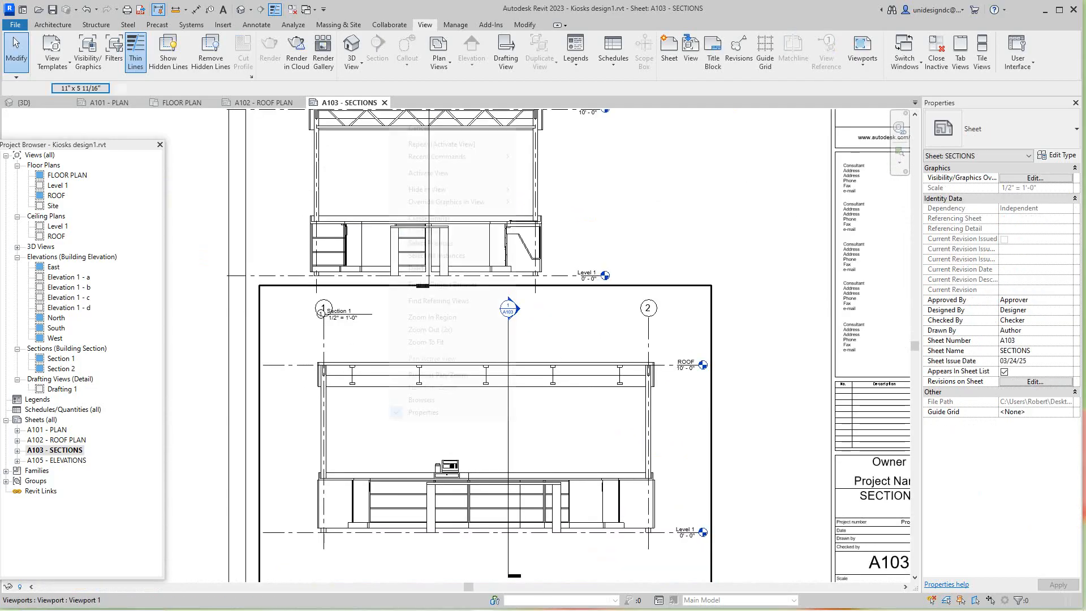
right_click(388, 422)
click(428, 173)
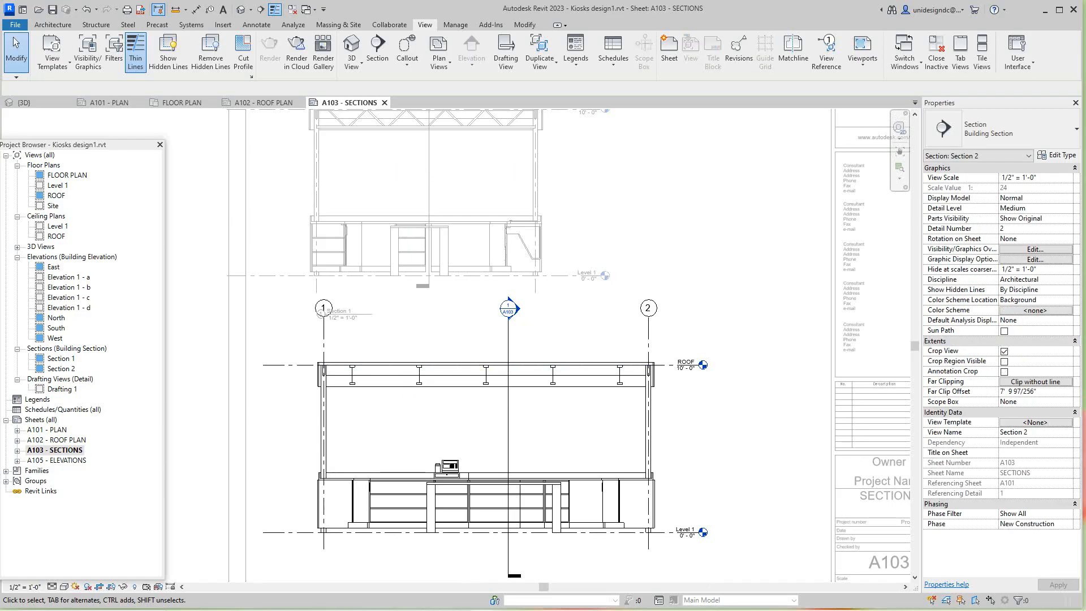
click(52, 586)
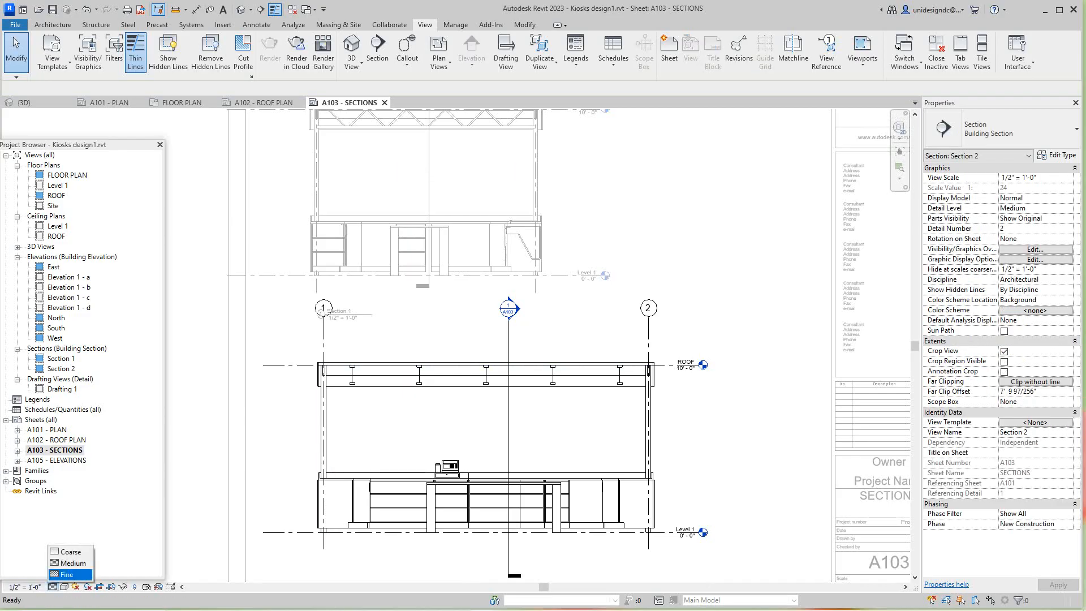
click(67, 574)
Deactivate the Section 2 viewport to return to the whole sections sheet.
right_click(420, 185)
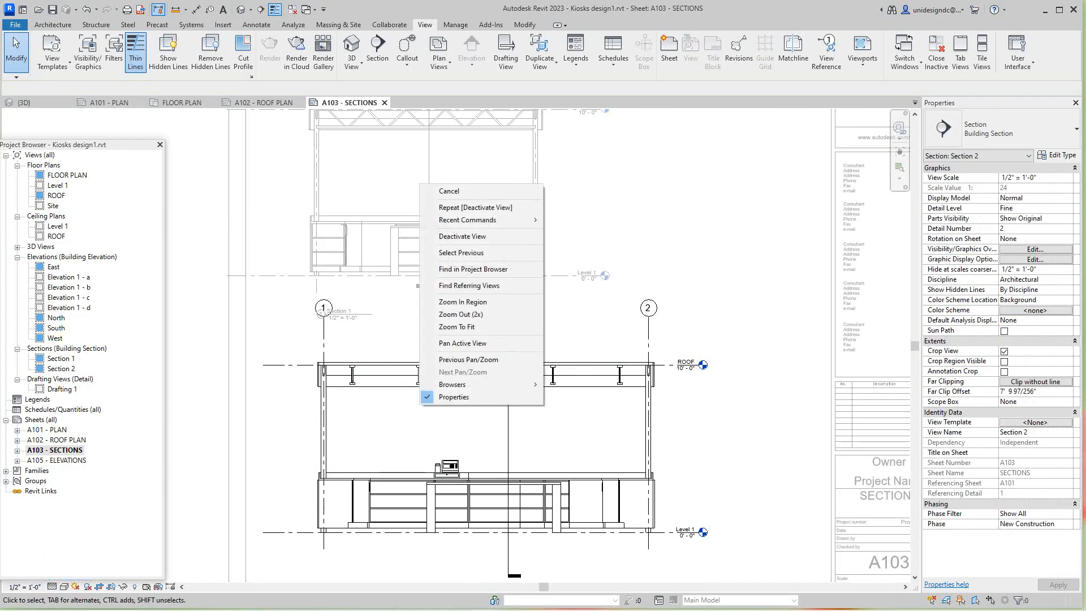
click(449, 191)
scroll(507, 380, down, 3)
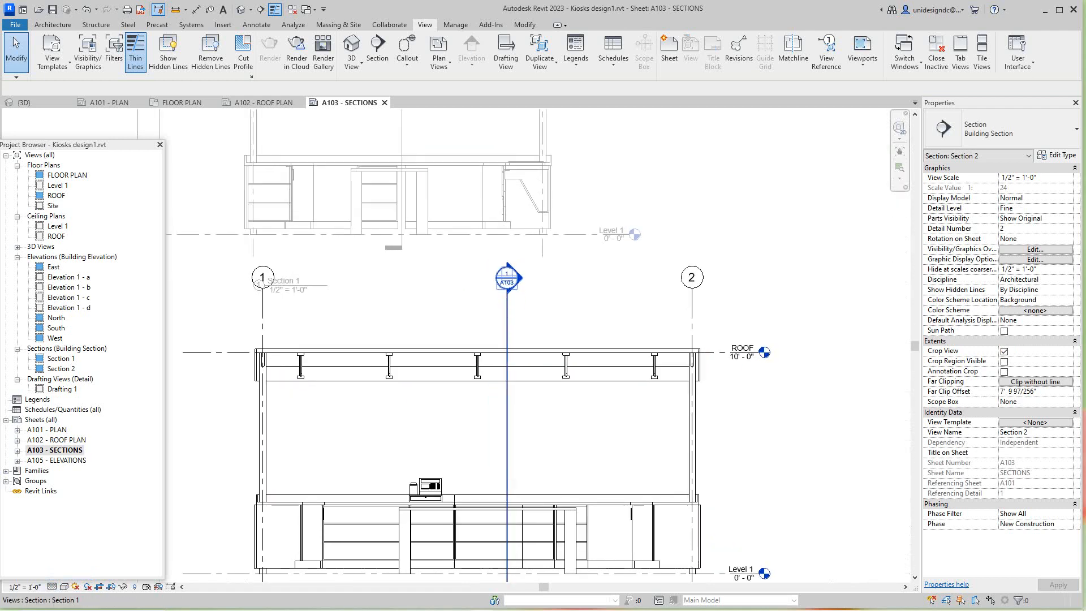
right_click(678, 186)
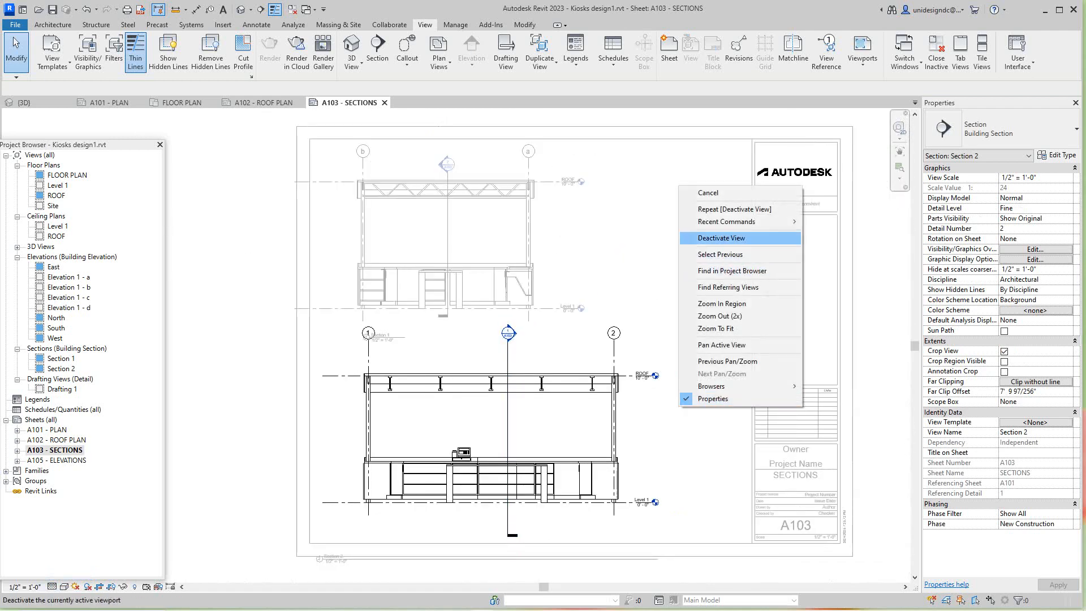
click(721, 237)
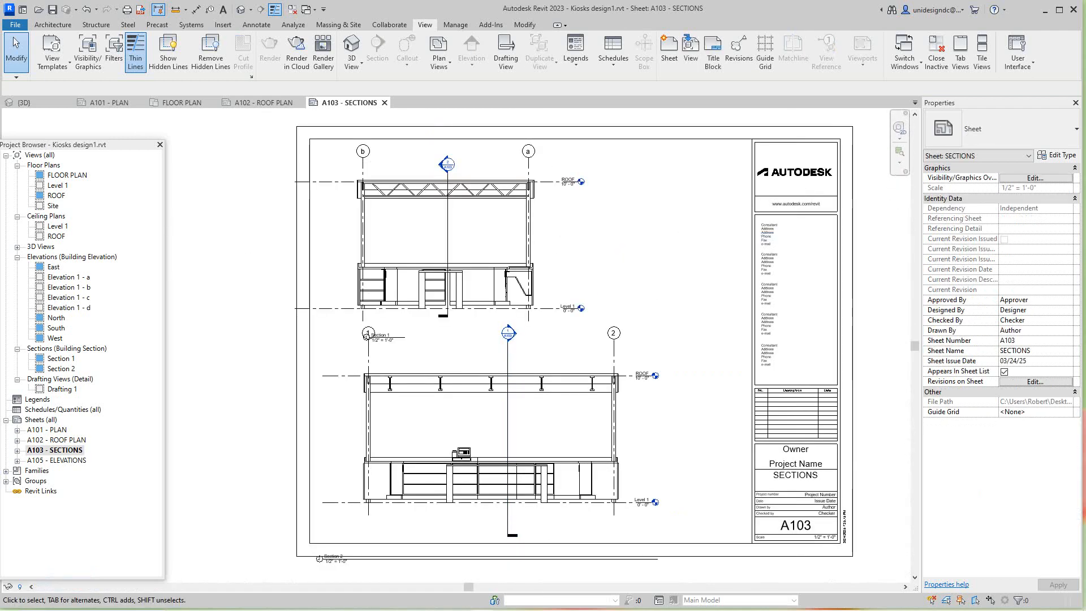
scroll(650, 252, down, 2)
scroll(874, 245, up, 2)
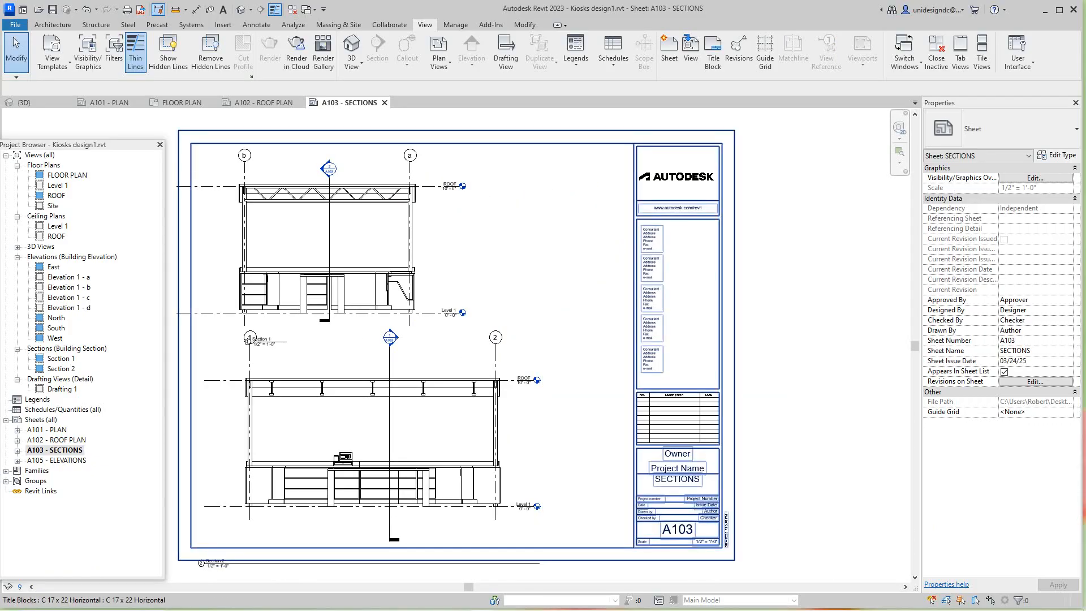
Open sheet A105 - ELEVATIONS and examine the East, North, South and West elevations of the kiosk.
double_click(56, 459)
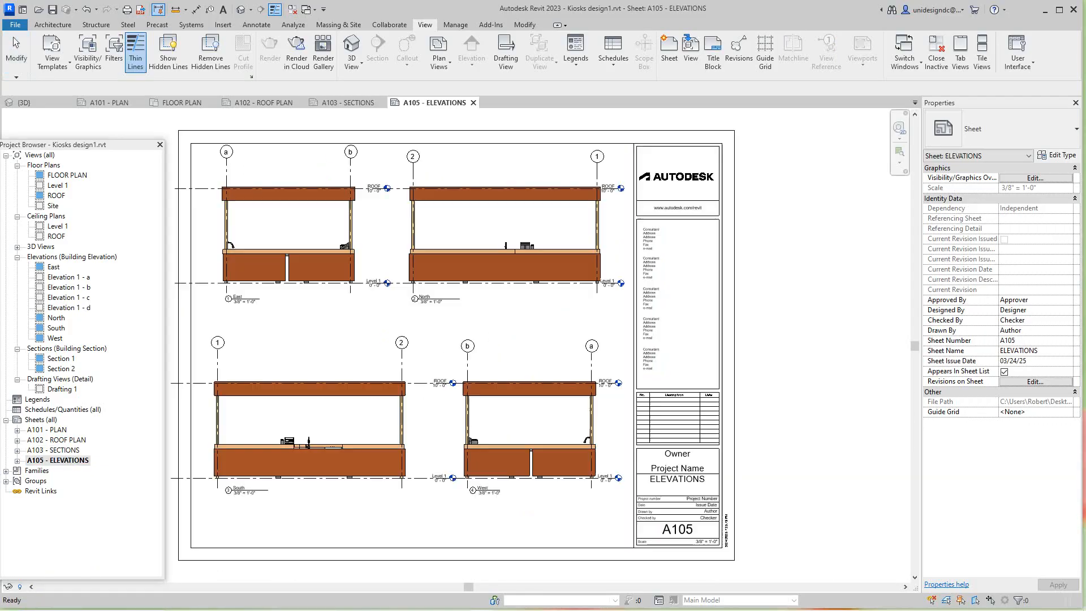
scroll(254, 226, up, 3)
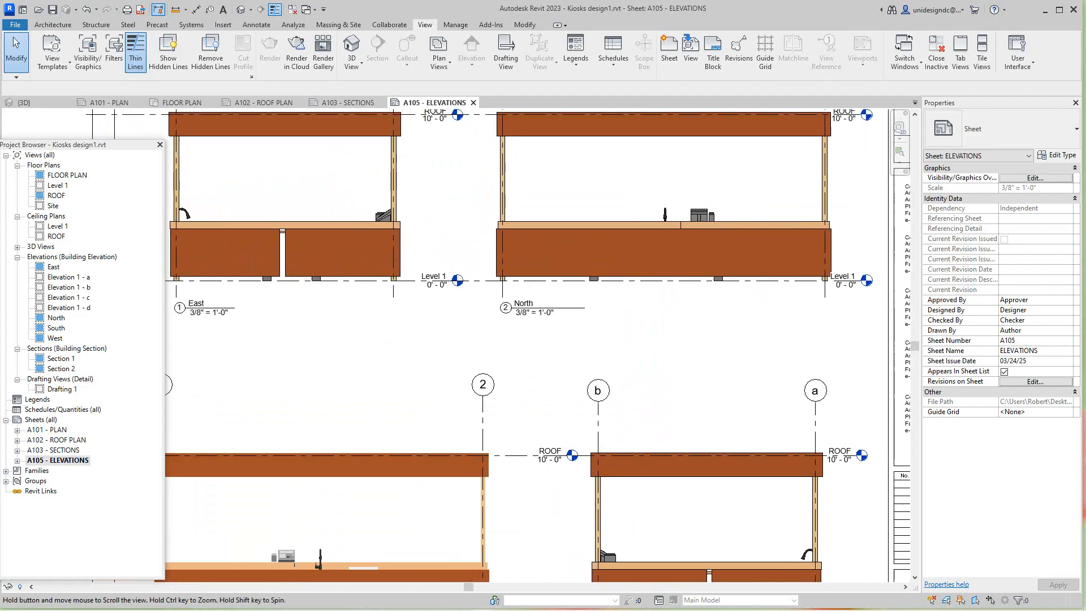
scroll(521, 394, down, 1)
scroll(521, 394, up, 2)
scroll(522, 394, down, 2)
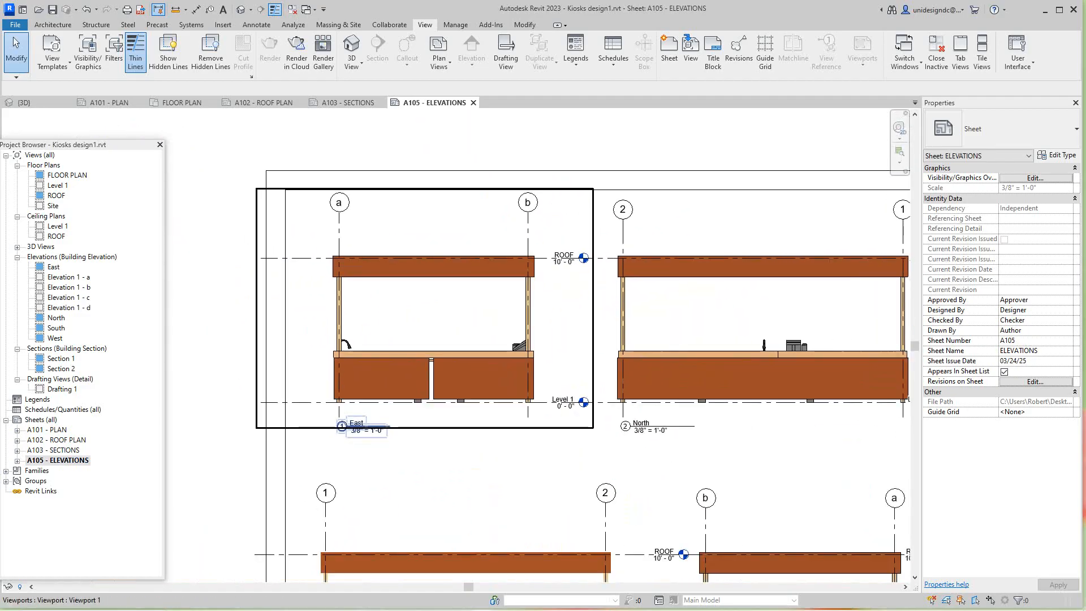
scroll(360, 415, down, 1)
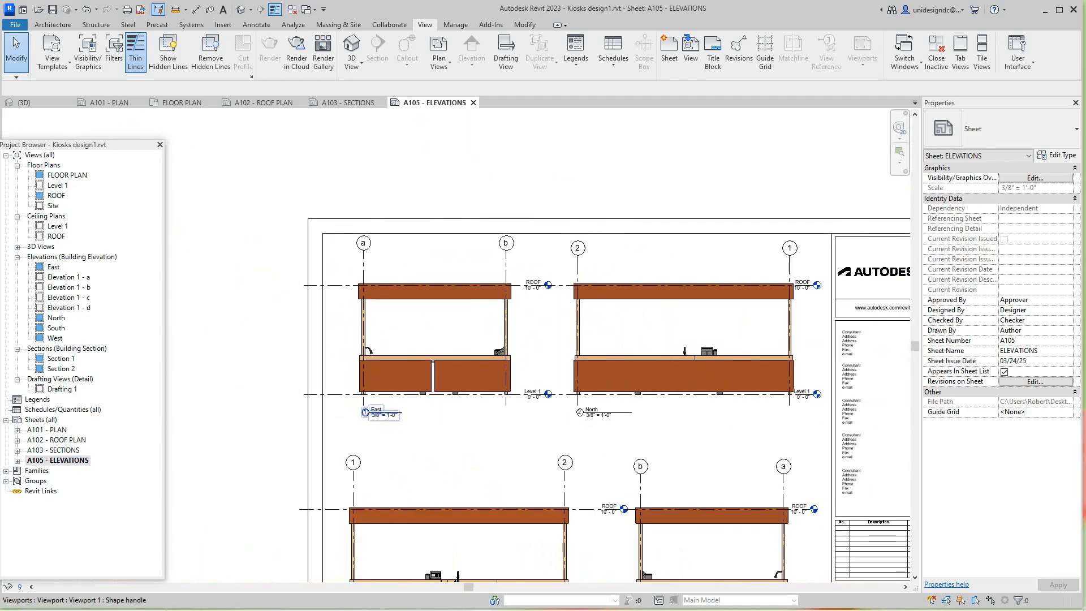
middle_drag(577, 416, 538, 318)
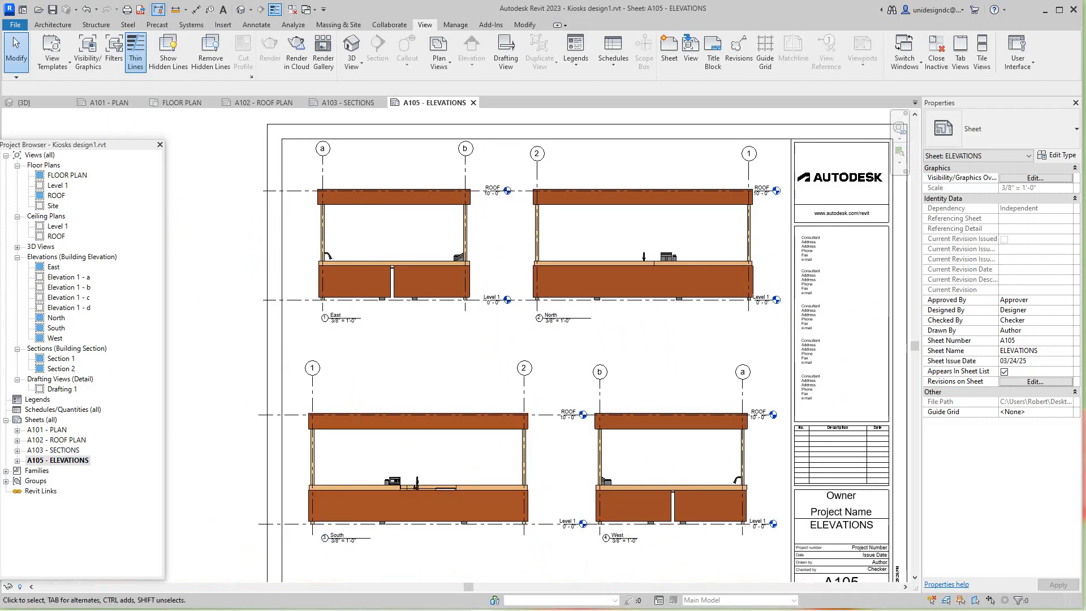
scroll(527, 520, down, 2)
middle_click(527, 520)
middle_click(527, 520)
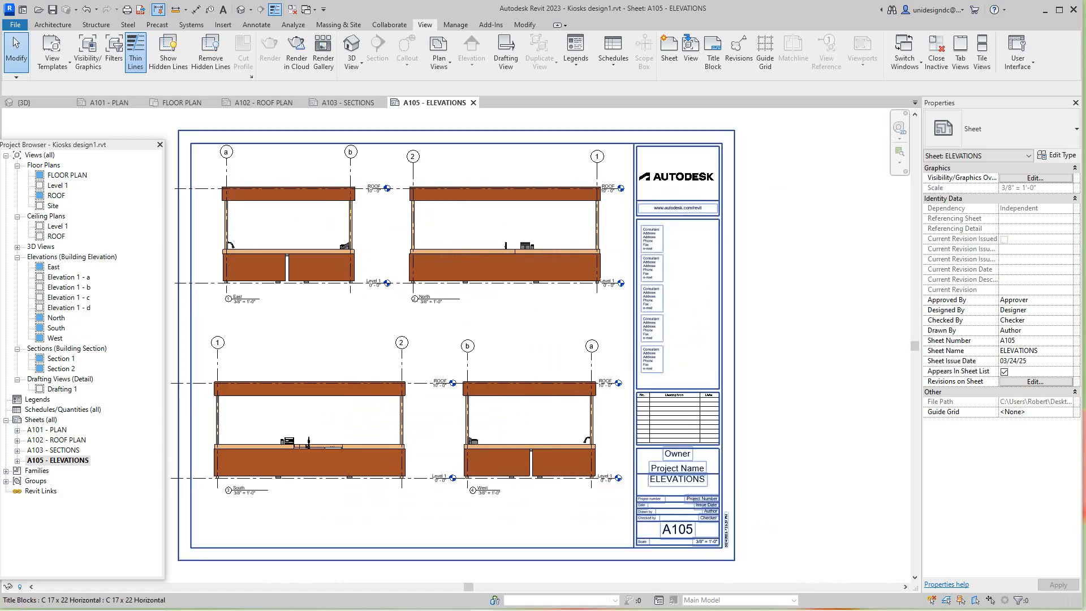
Return to sheet A103 - SECTIONS and examine the placement of both section viewports within the title block.
click(348, 102)
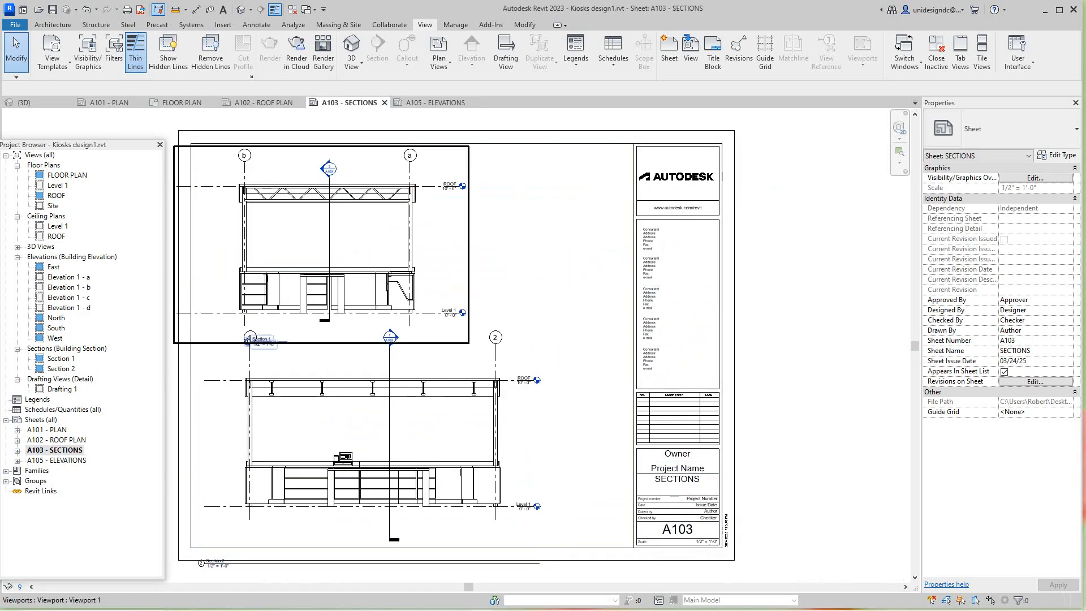
scroll(526, 356, down, 1)
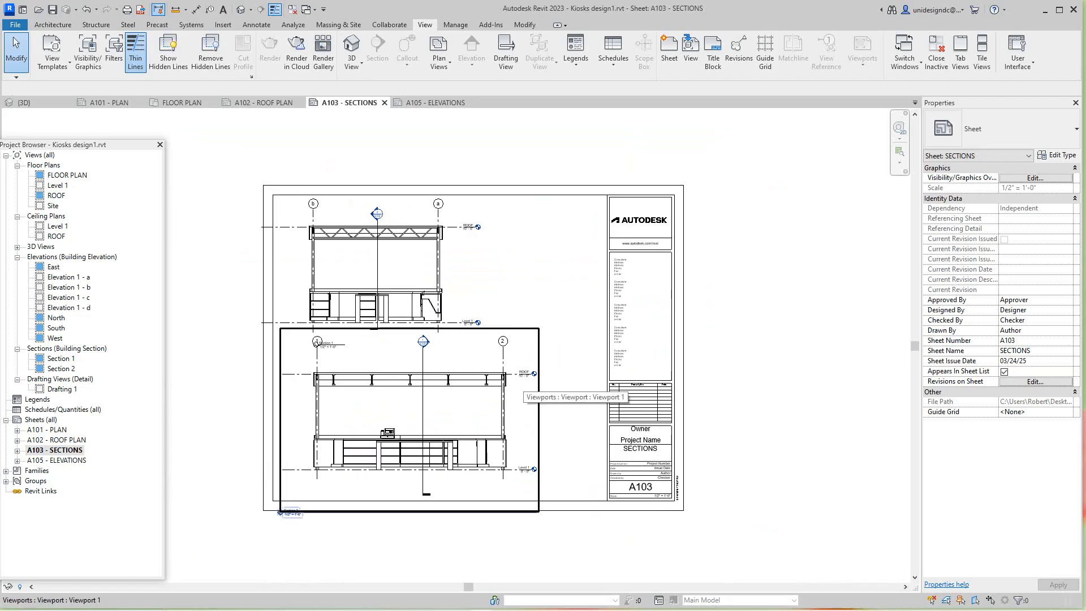
scroll(345, 429, up, 4)
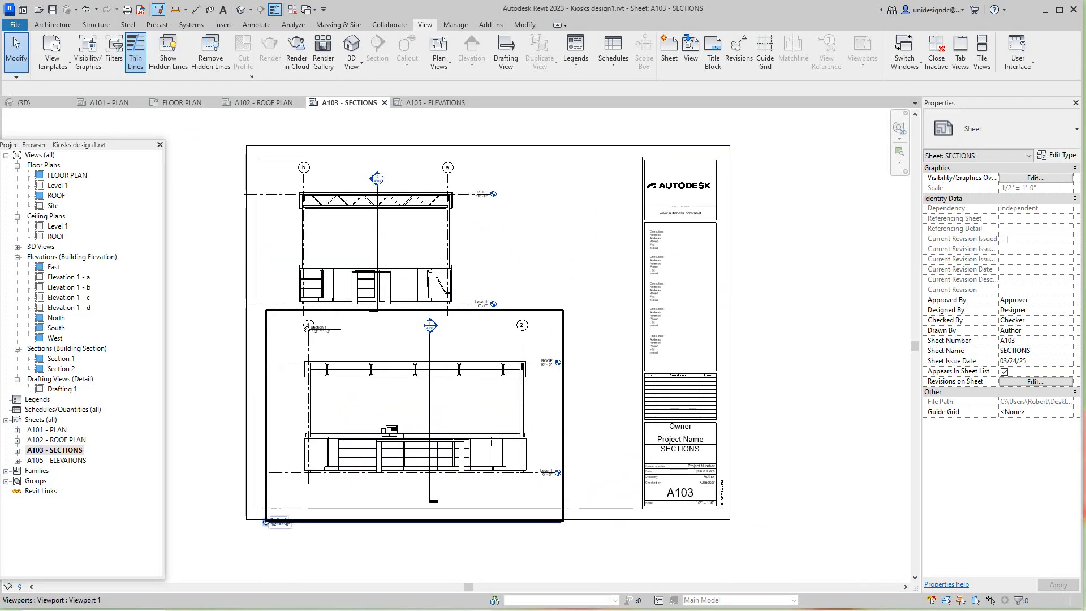
scroll(285, 404, up, 1)
scroll(277, 458, down, 6)
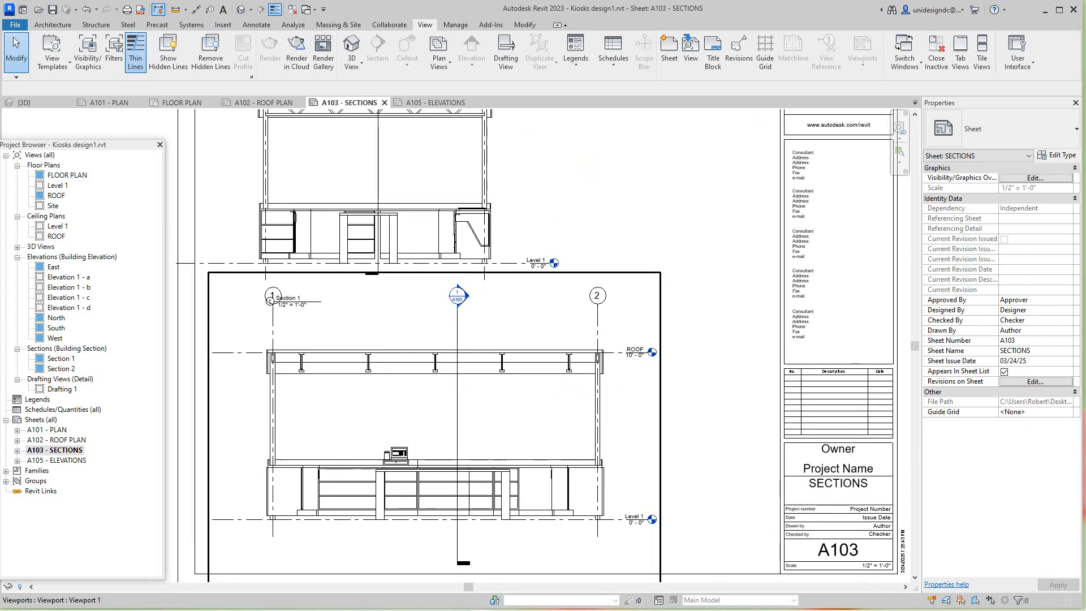
scroll(488, 498, up, 3)
scroll(485, 482, down, 2)
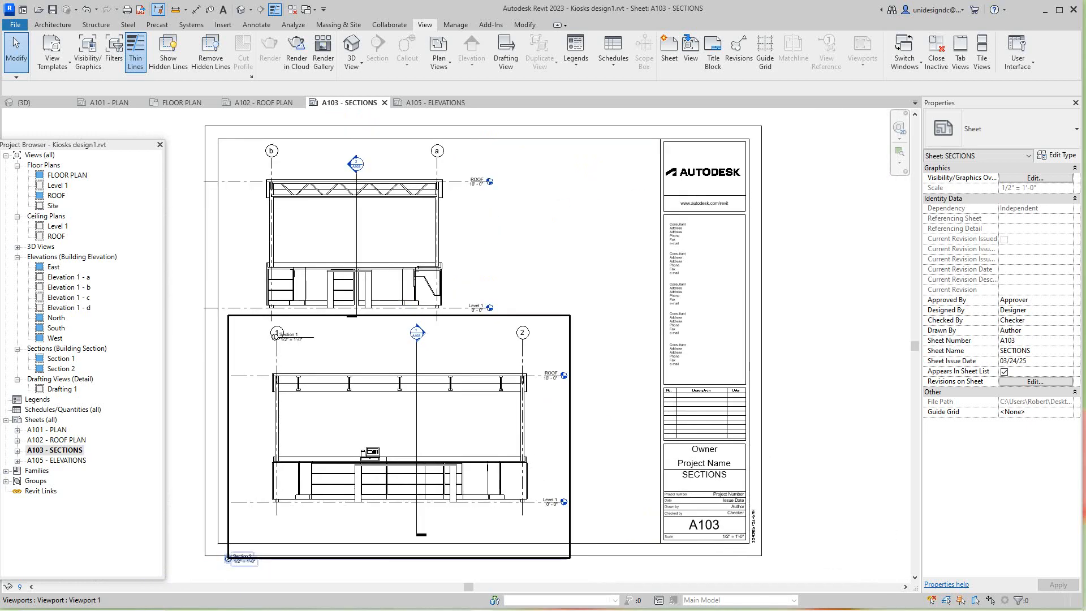
scroll(444, 449, up, 2)
scroll(444, 450, down, 2)
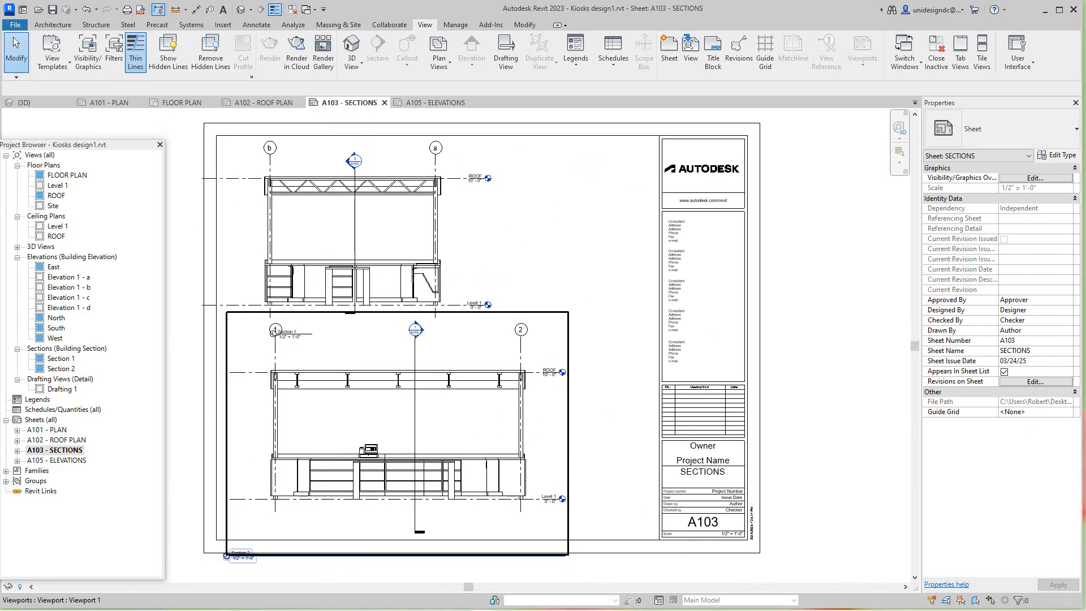
scroll(374, 542, up, 6)
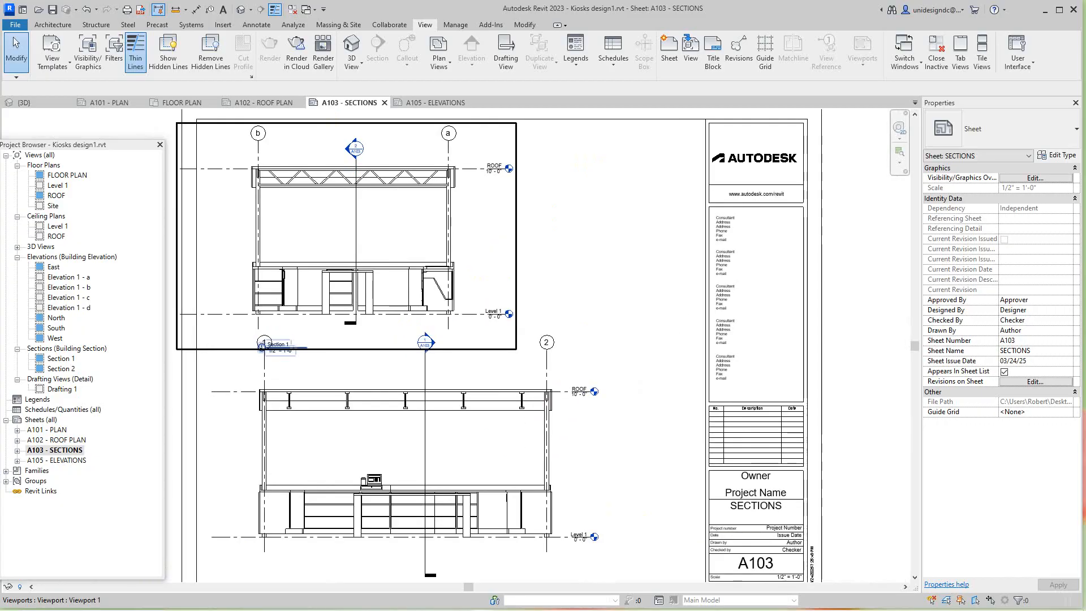
scroll(280, 280, down, 5)
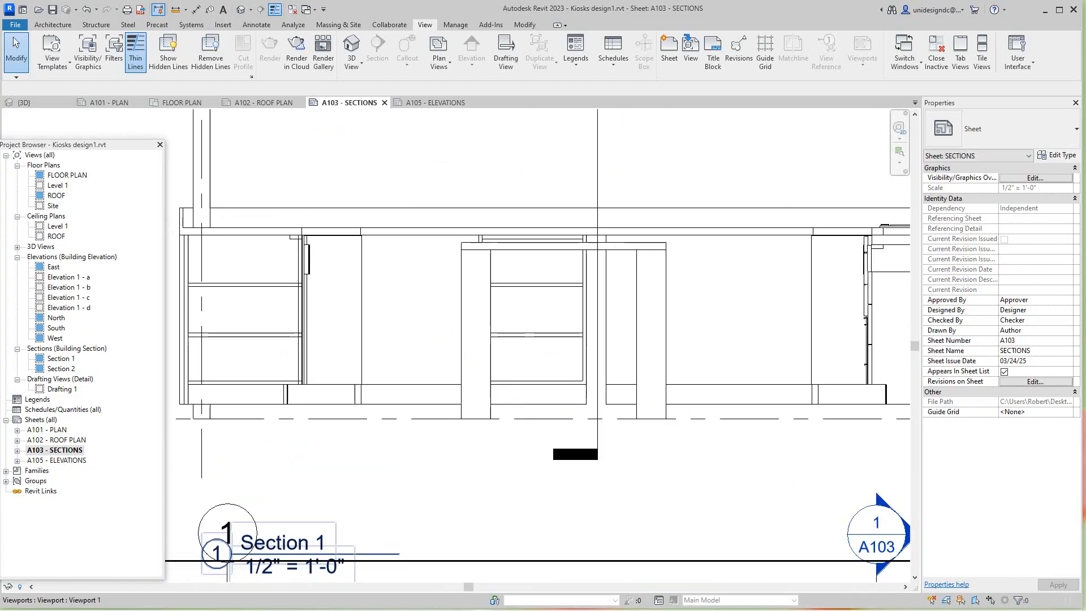
scroll(234, 286, down, 4)
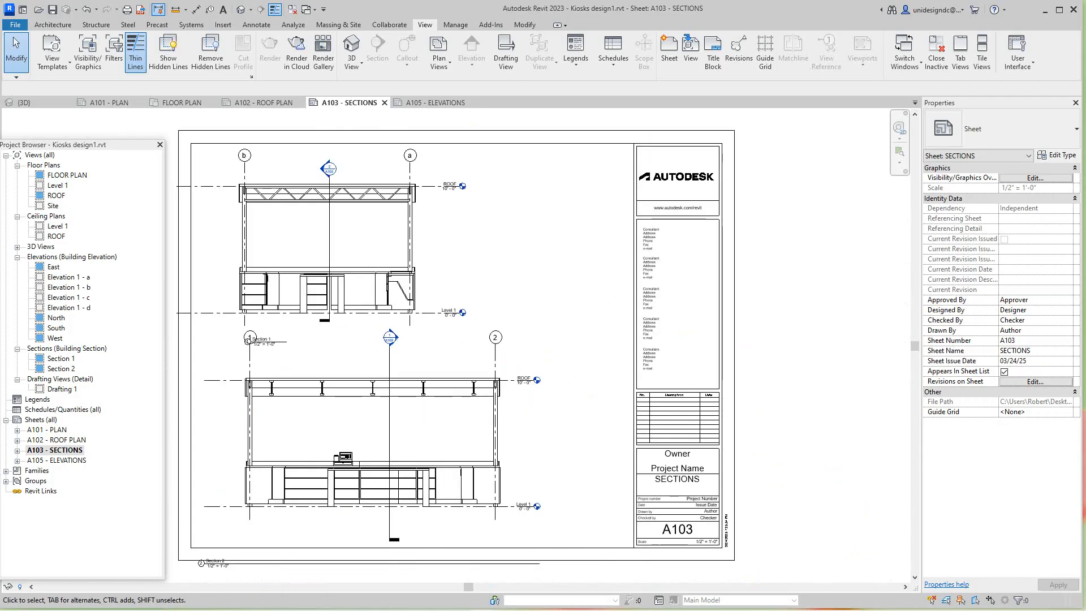
middle_drag(249, 341, 292, 358)
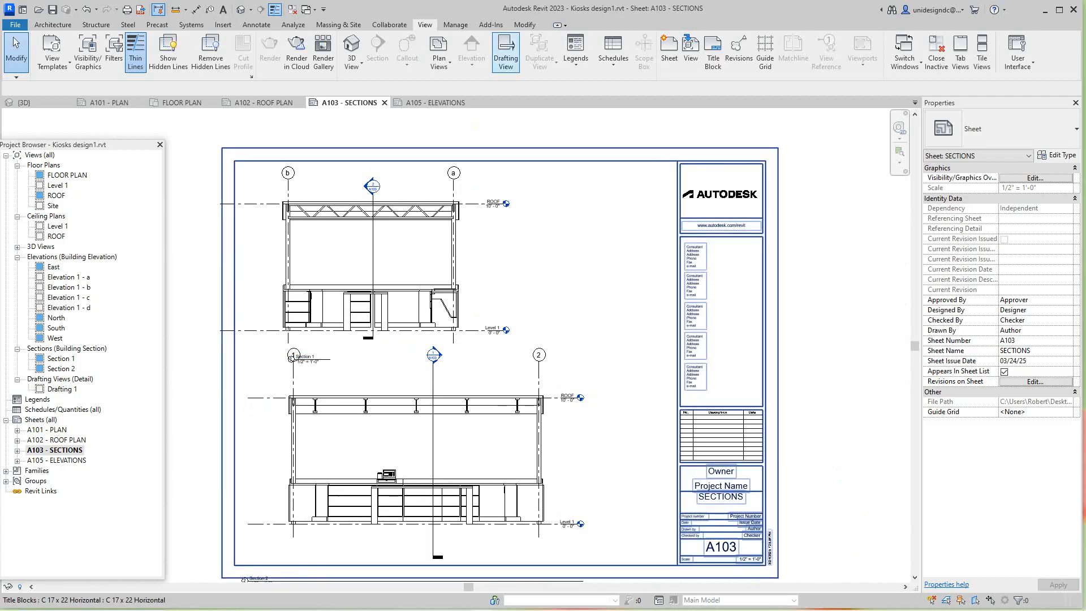
Create a new drafting view named DETAILS at 1 1/2" = 1'-0" scale.
click(505, 54)
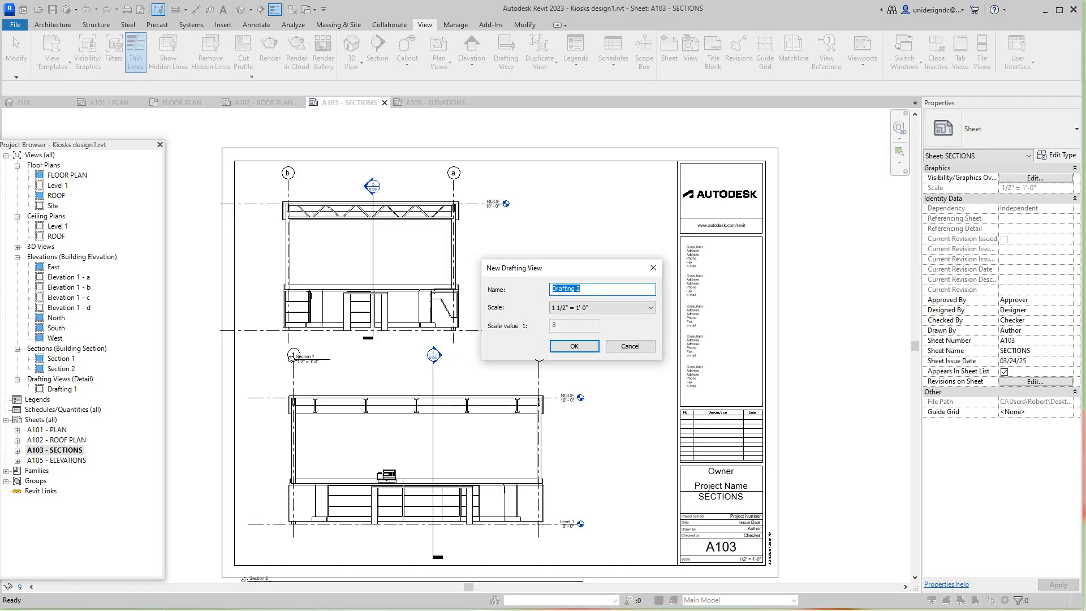
text(DETAILS)
key(Return)
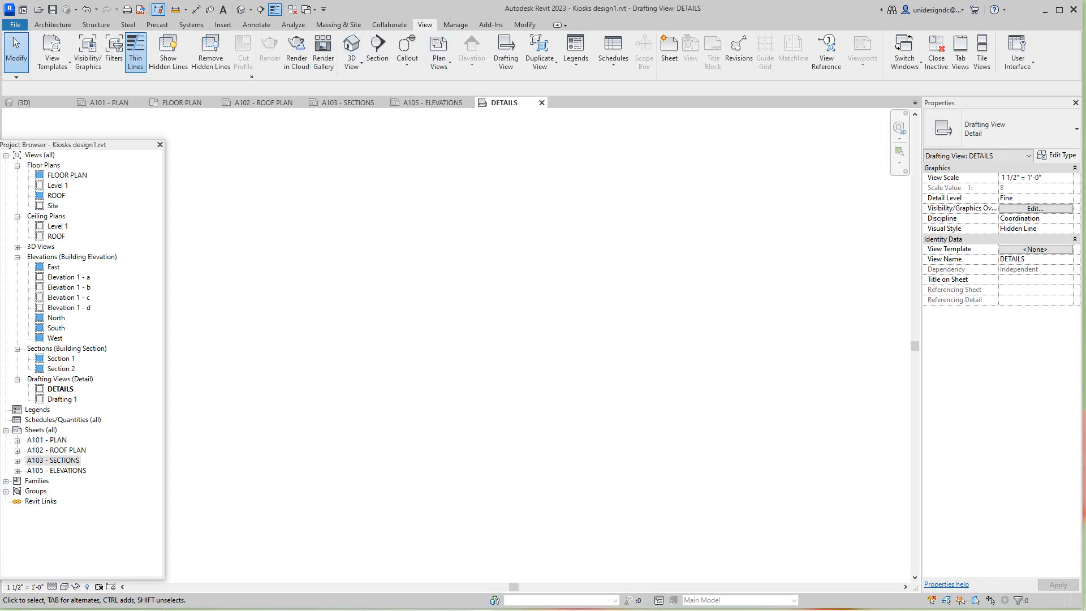
Start loading an Autodesk family and look through the Detail Items category and its subdivisions.
click(223, 24)
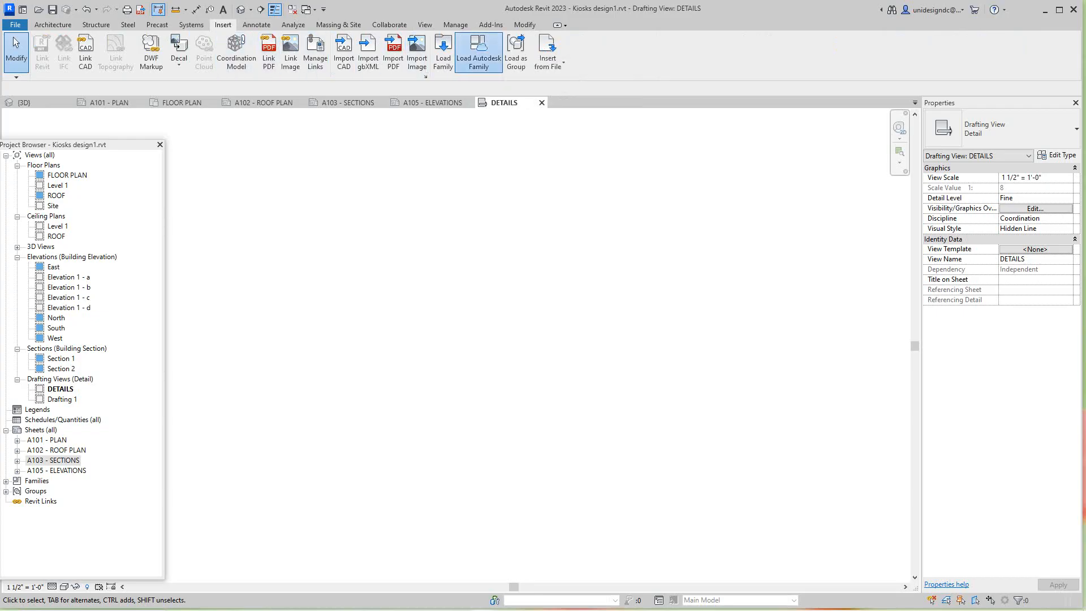
click(478, 52)
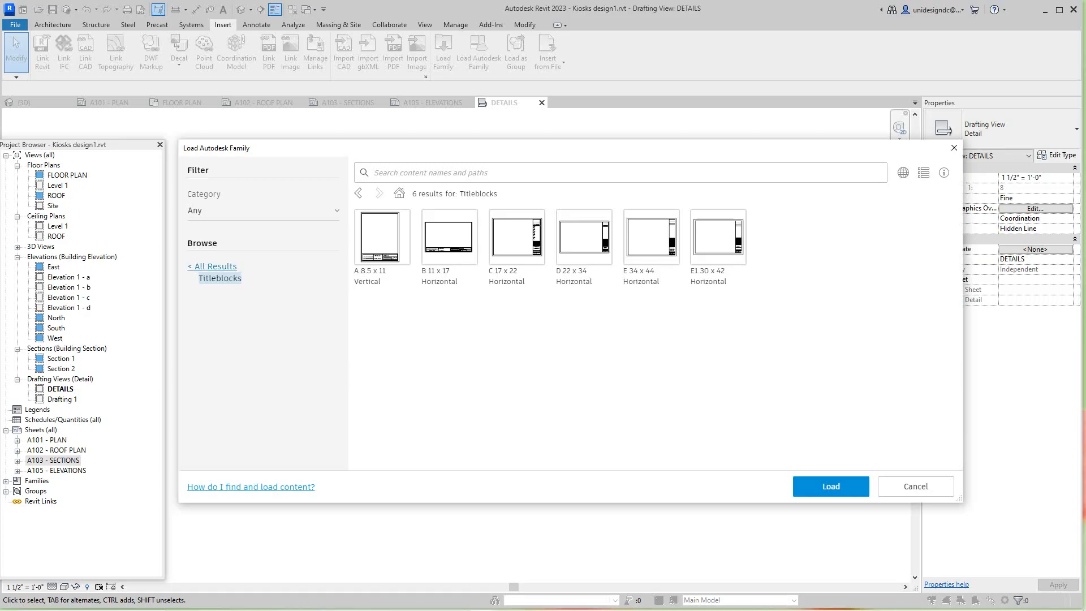
click(216, 266)
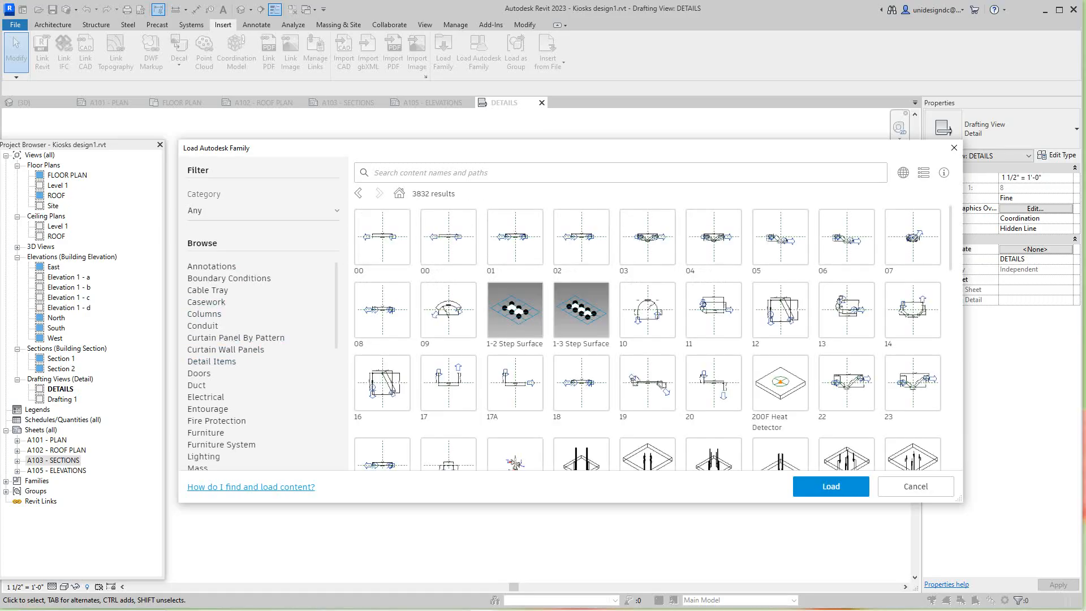
click(212, 361)
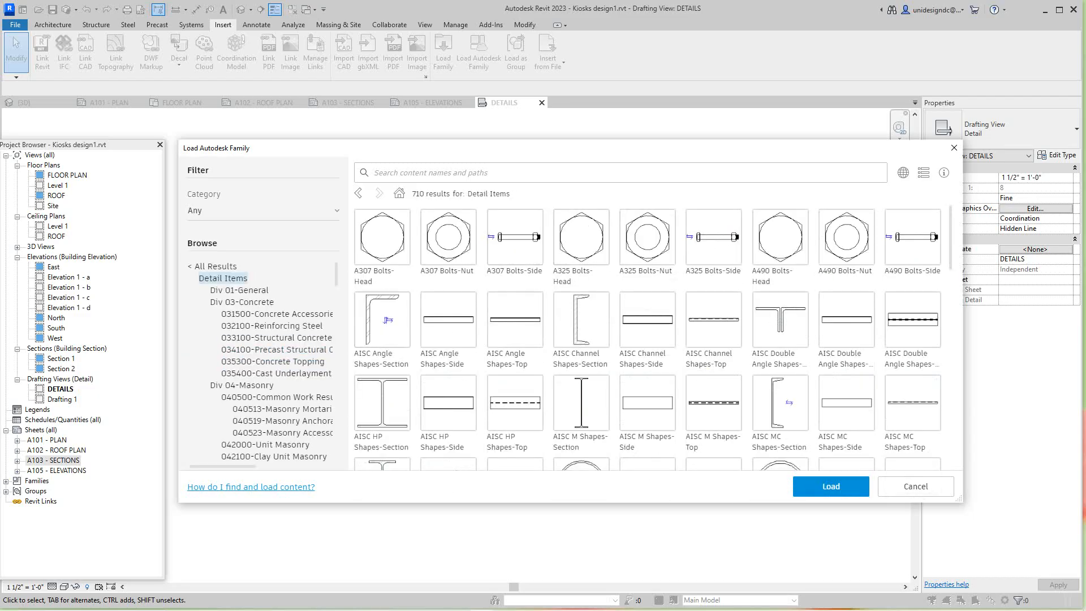
scroll(271, 362, down, 10)
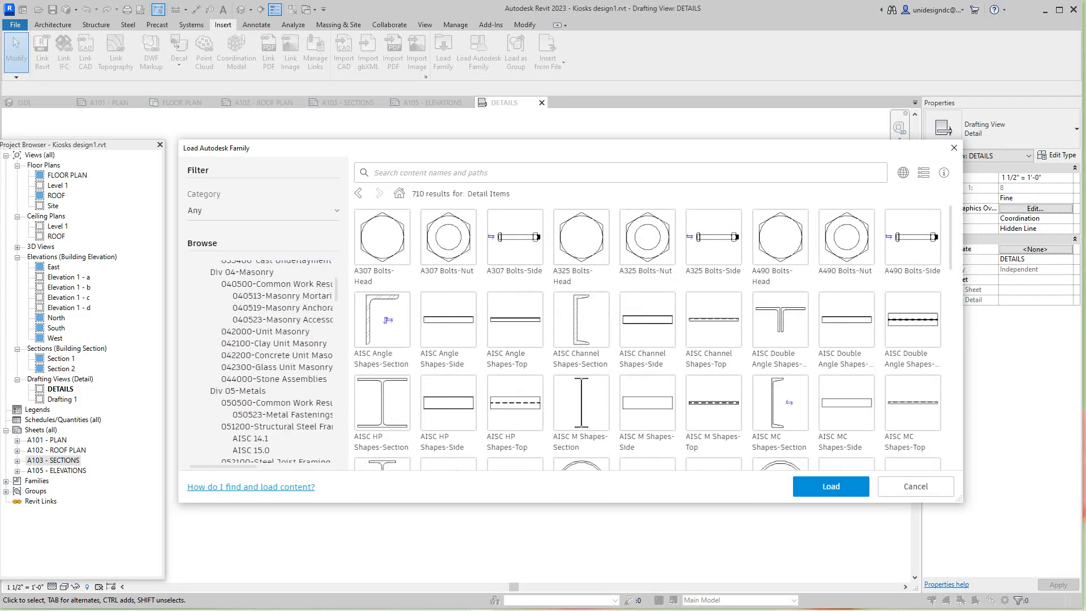
scroll(272, 362, down, 10)
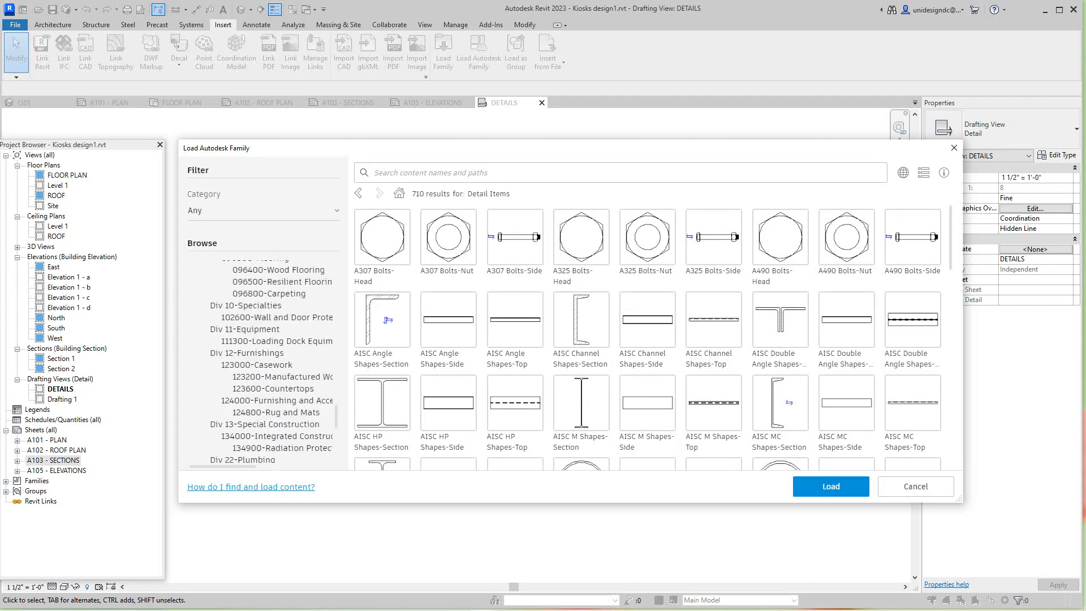
Search the Detail Items for CABINETS and narrow the results to 123200-Manufactured Wood Casework.
click(396, 172)
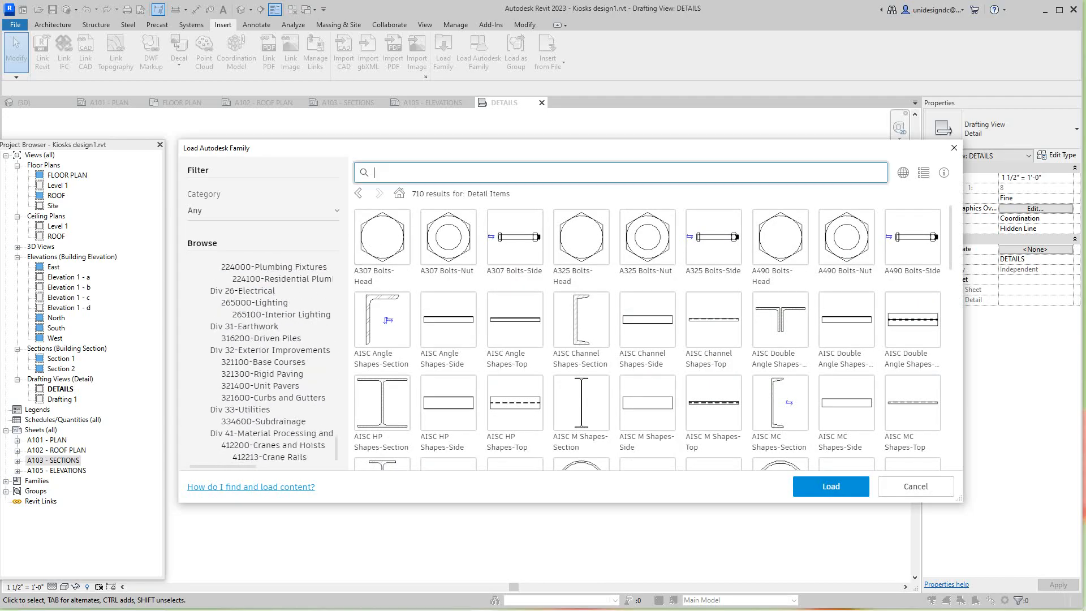
text(C)
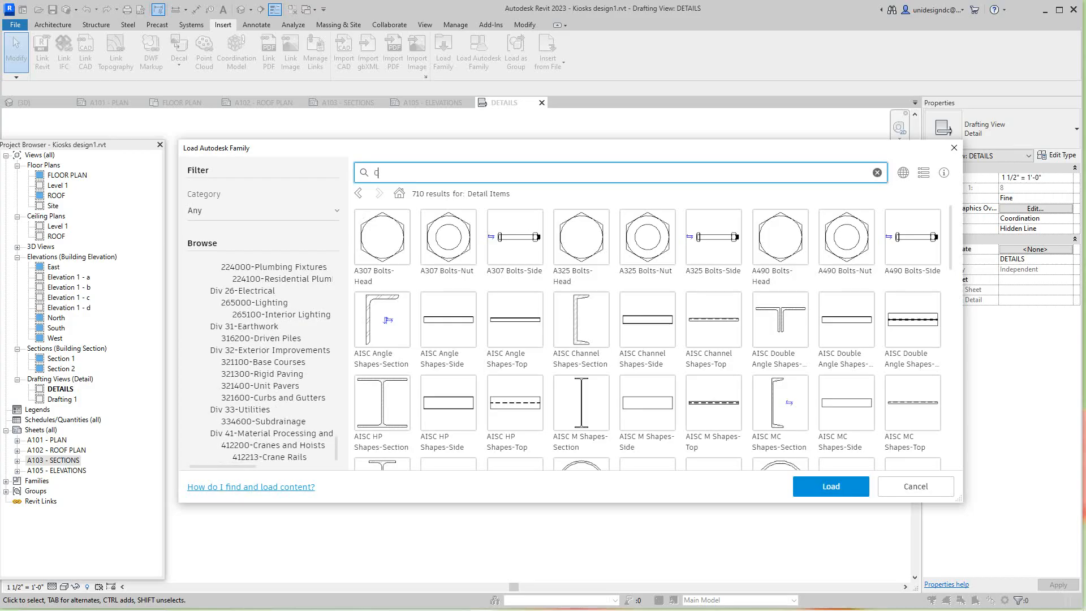
text(ABINETS)
key(Return)
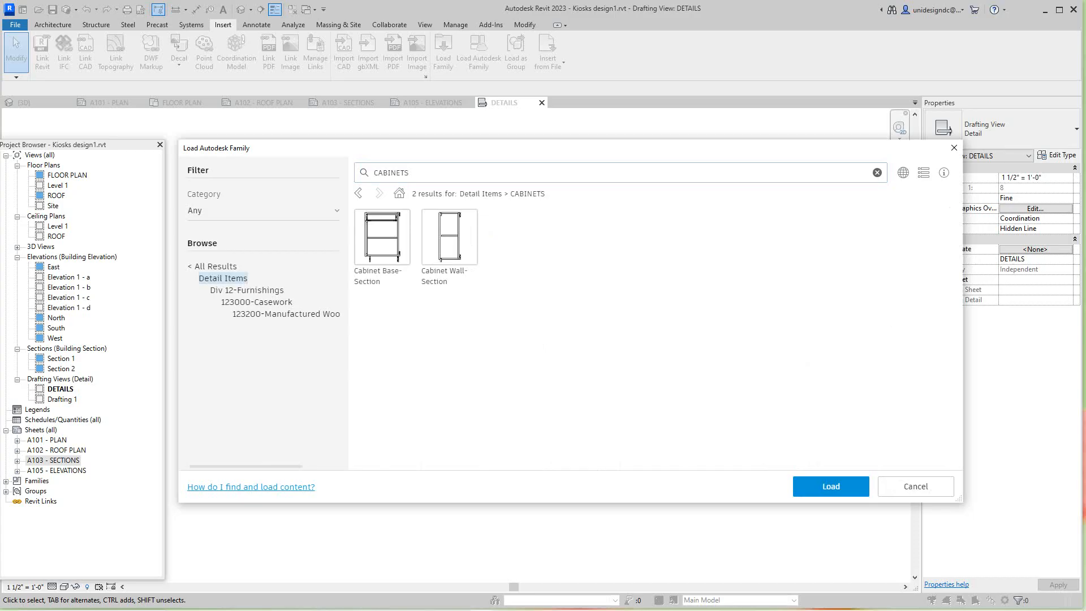
click(257, 302)
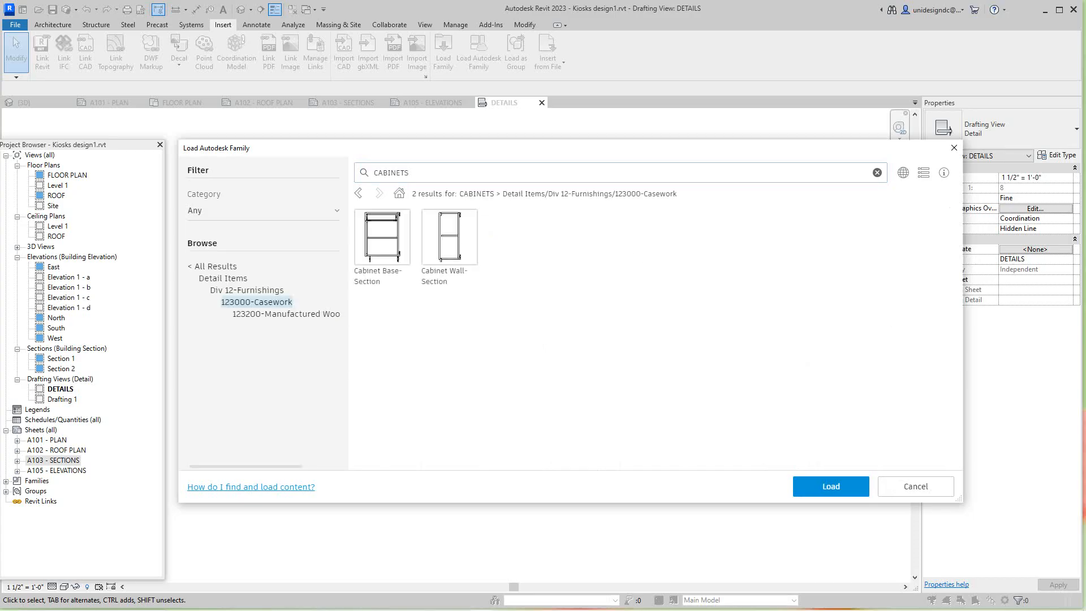
click(286, 314)
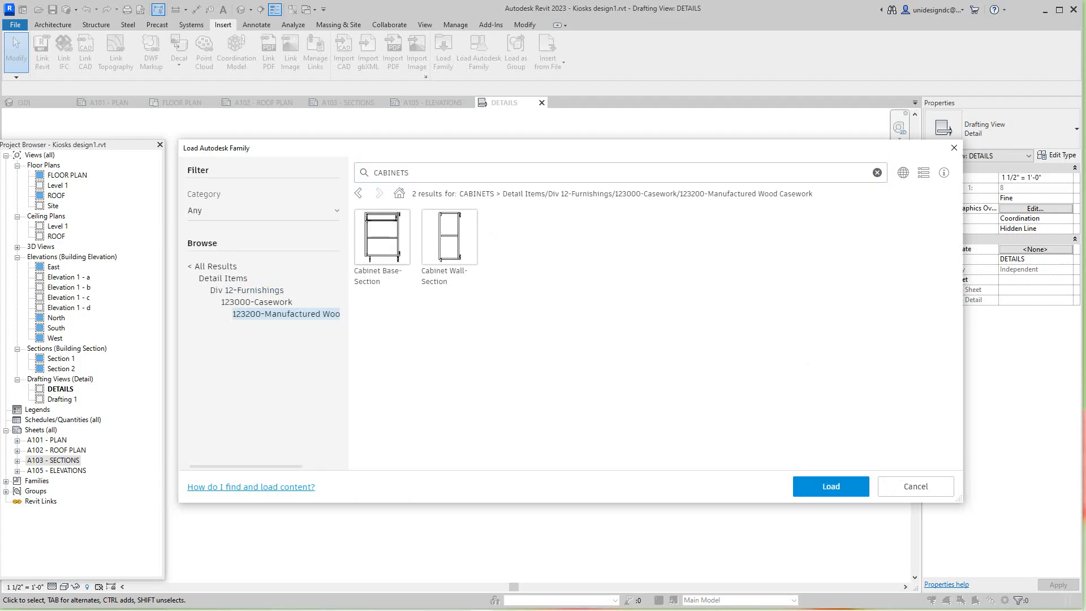
Load the Cabinet Base-Section and Cabinet Wall-Section families into the project.
drag(407, 143, 417, 178)
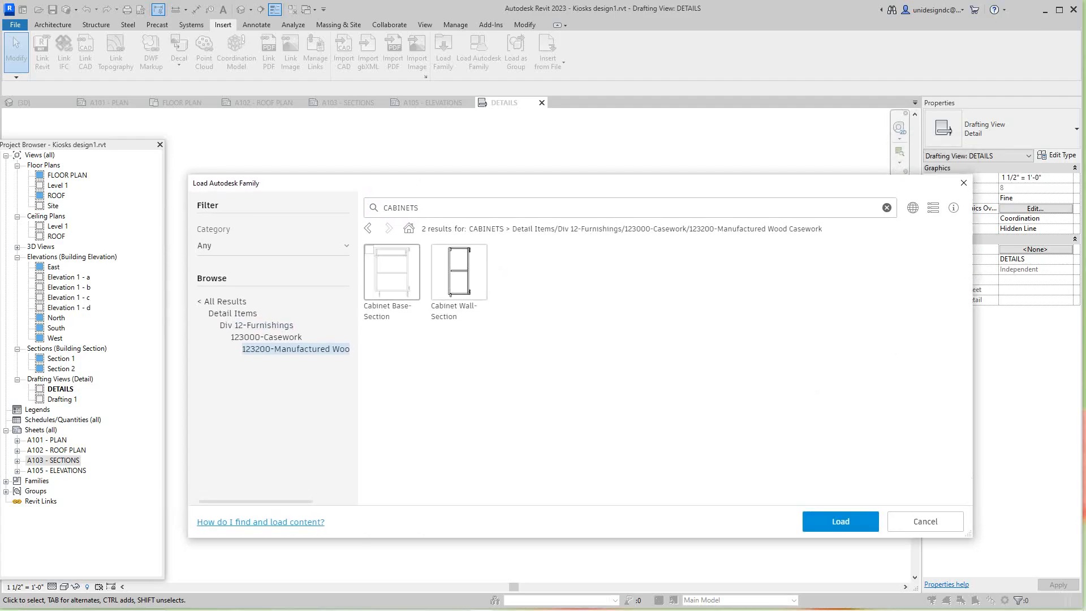
click(392, 272)
click(459, 272)
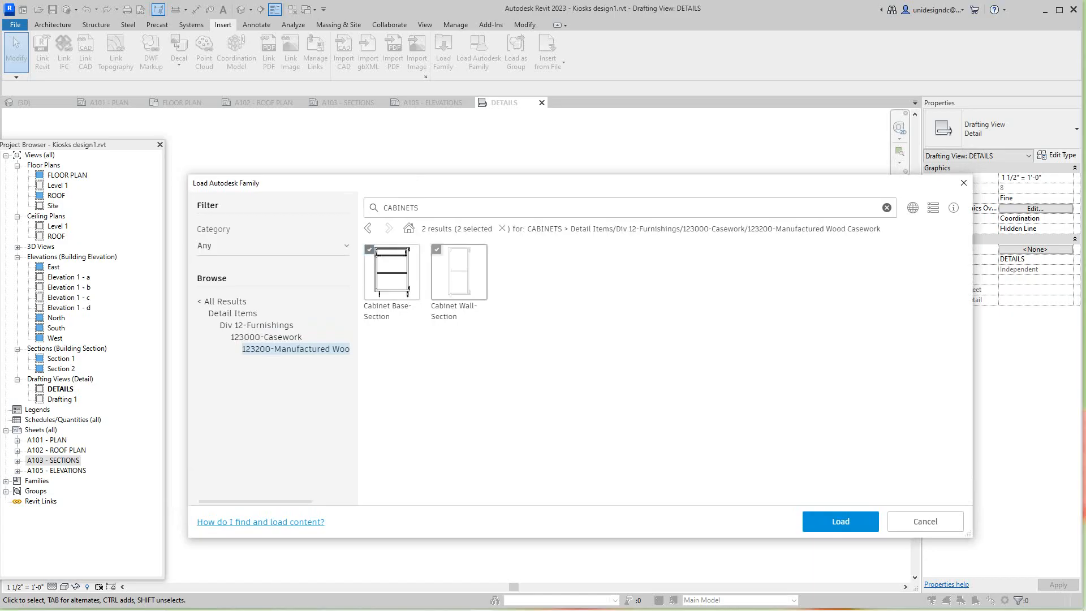
click(840, 521)
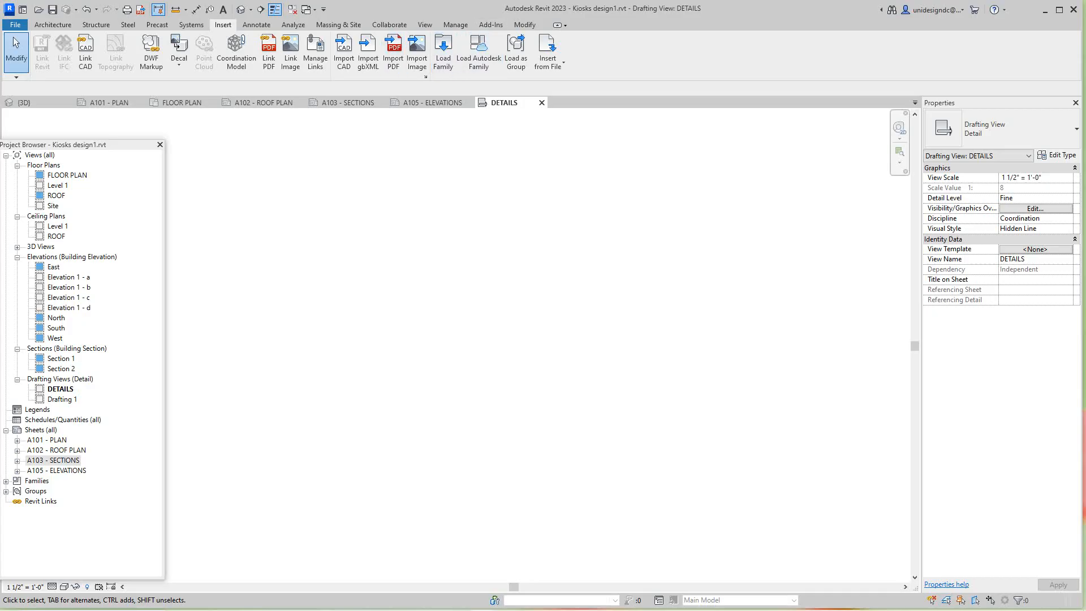
Expand the project's families and look through the list for the cabinet and countertop detail items.
click(6, 481)
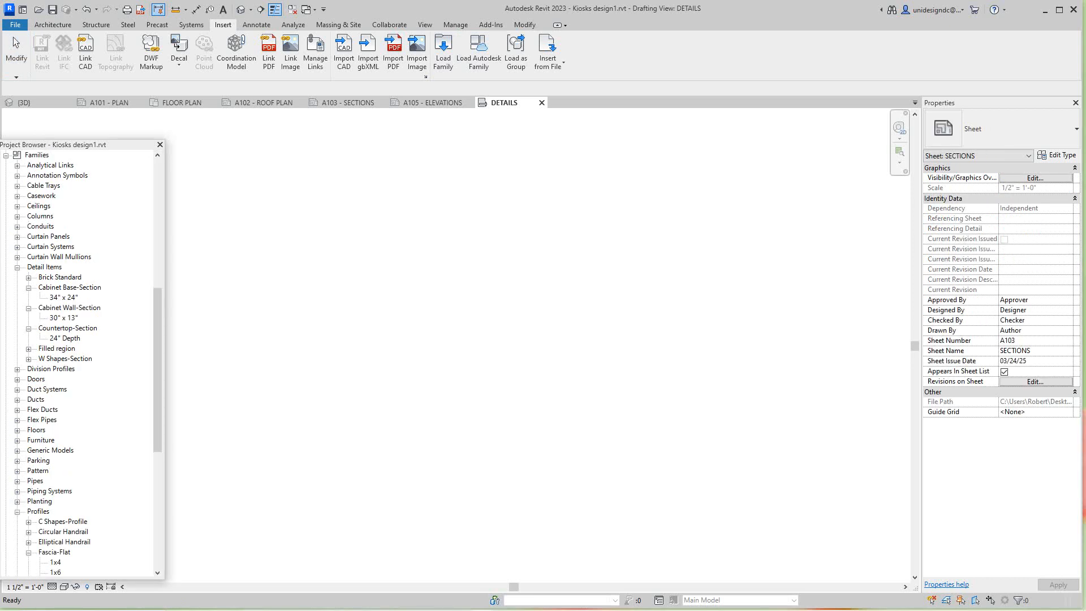
scroll(82, 362, down, 3)
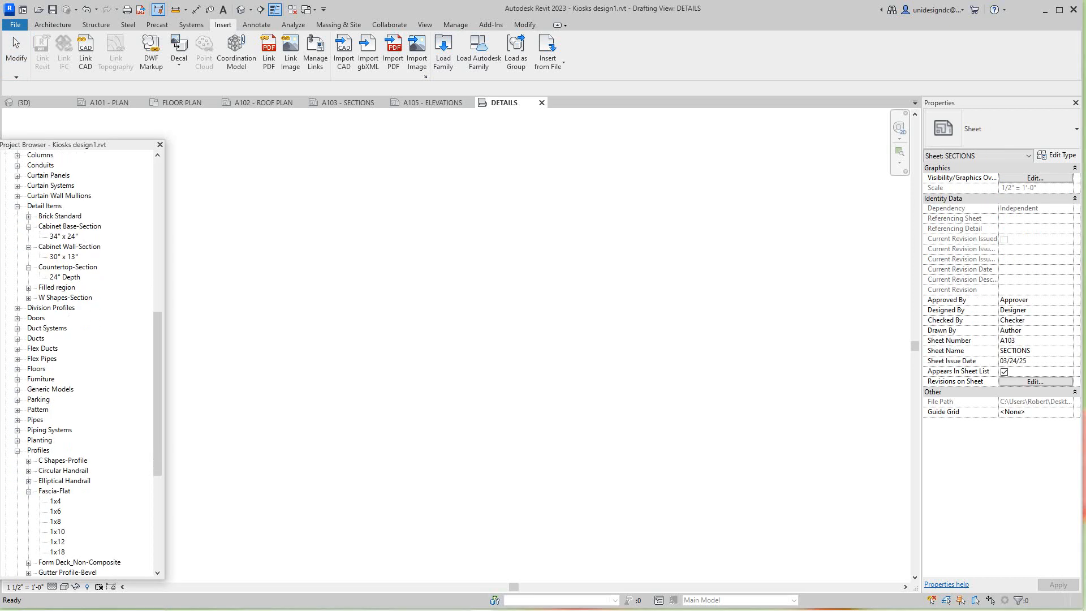
scroll(82, 362, down, 4)
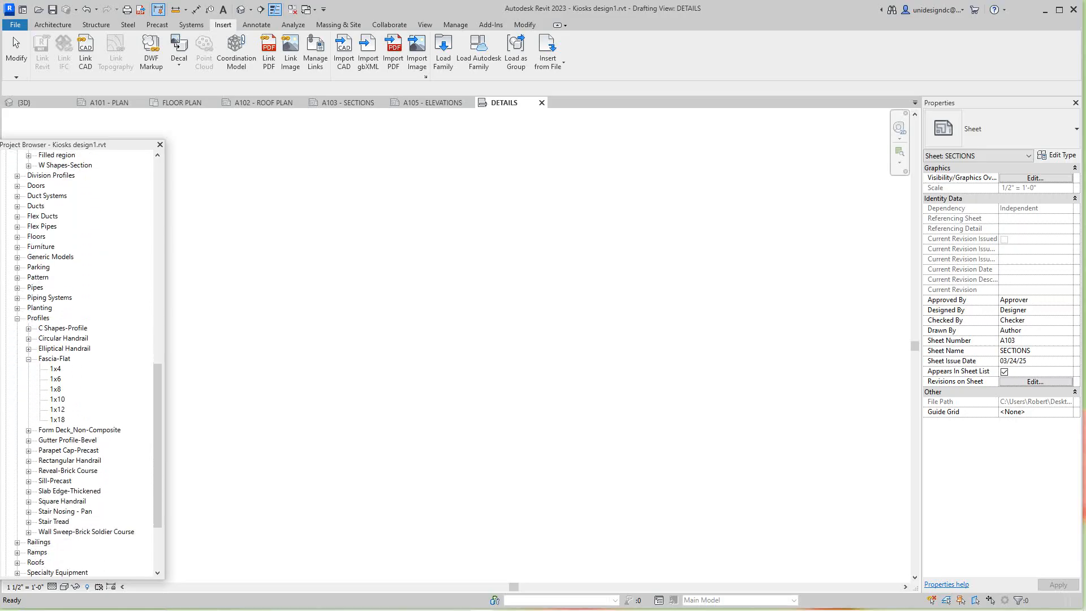
scroll(82, 362, down, 2)
scroll(82, 362, down, 2)
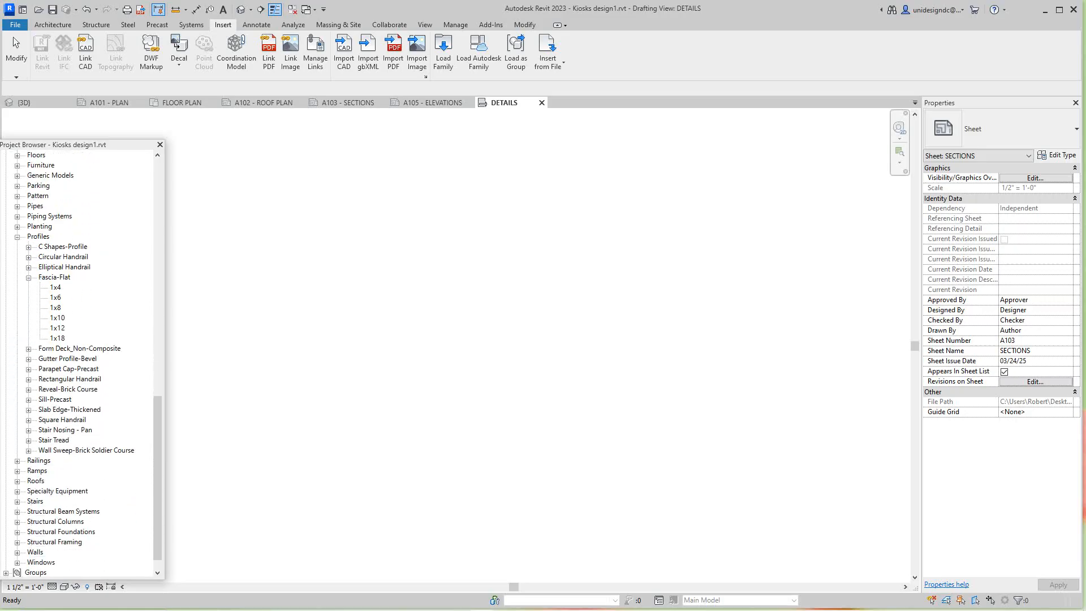
scroll(82, 362, up, 5)
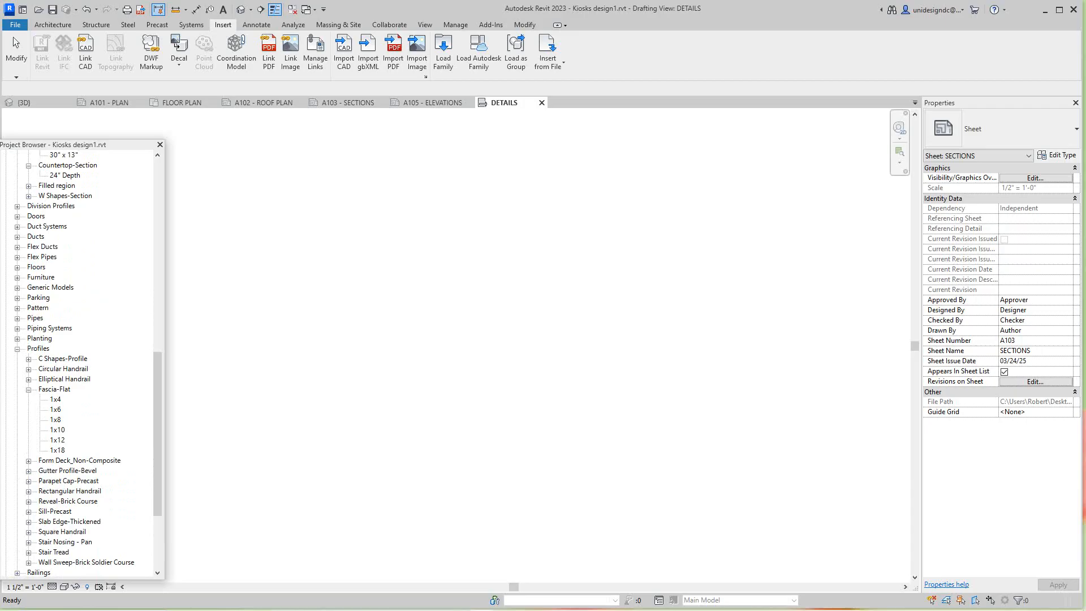
scroll(82, 362, up, 4)
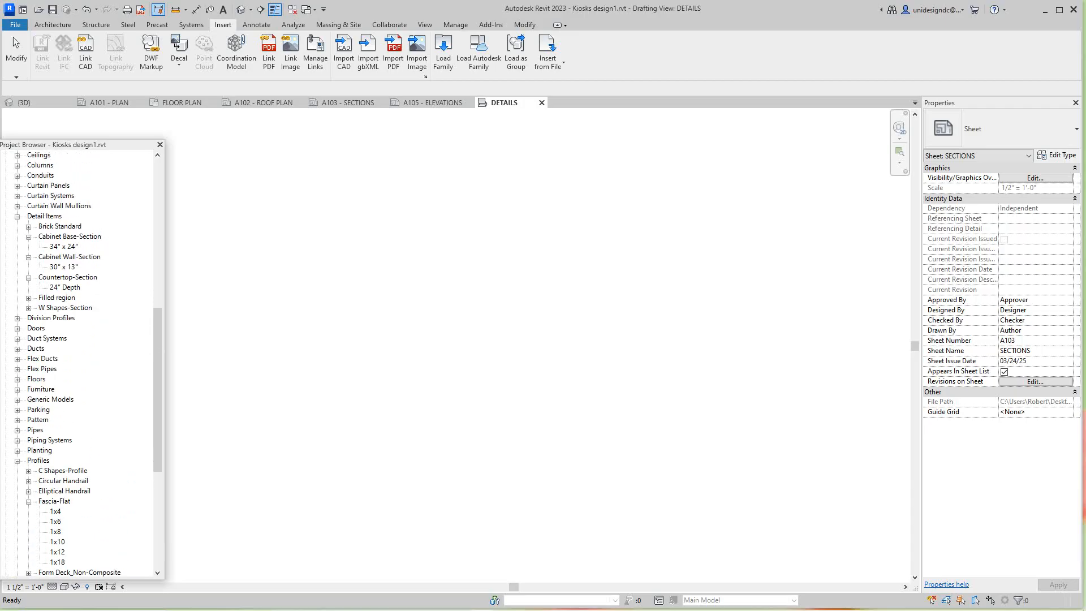
scroll(82, 362, up, 3)
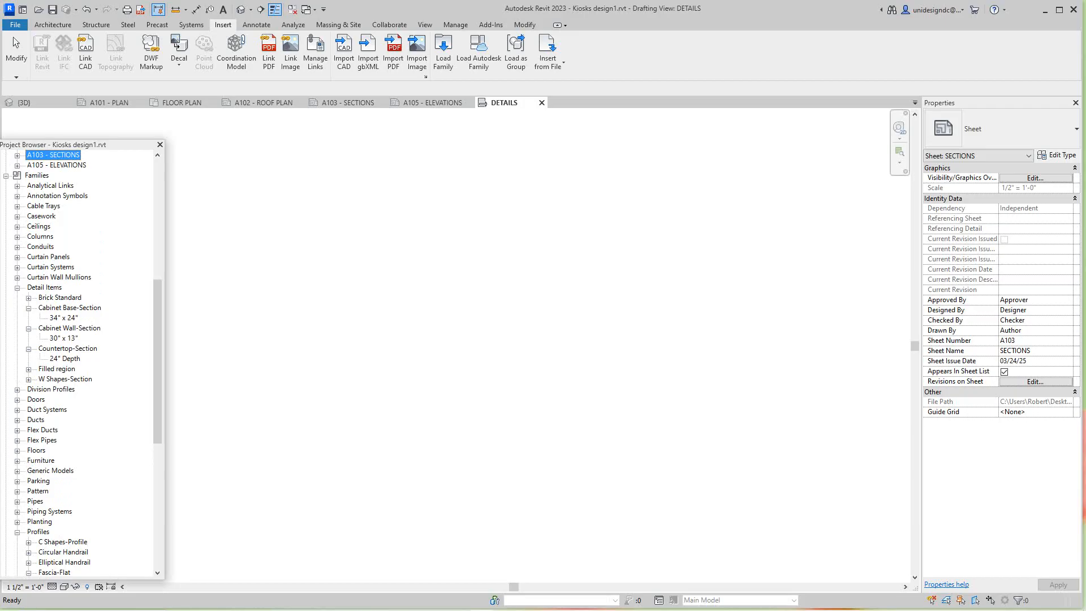
Place one Cabinet Base-Section 34" x 24" detail item in the DETAILS view, dismissing the save reminder without saving.
click(63, 317)
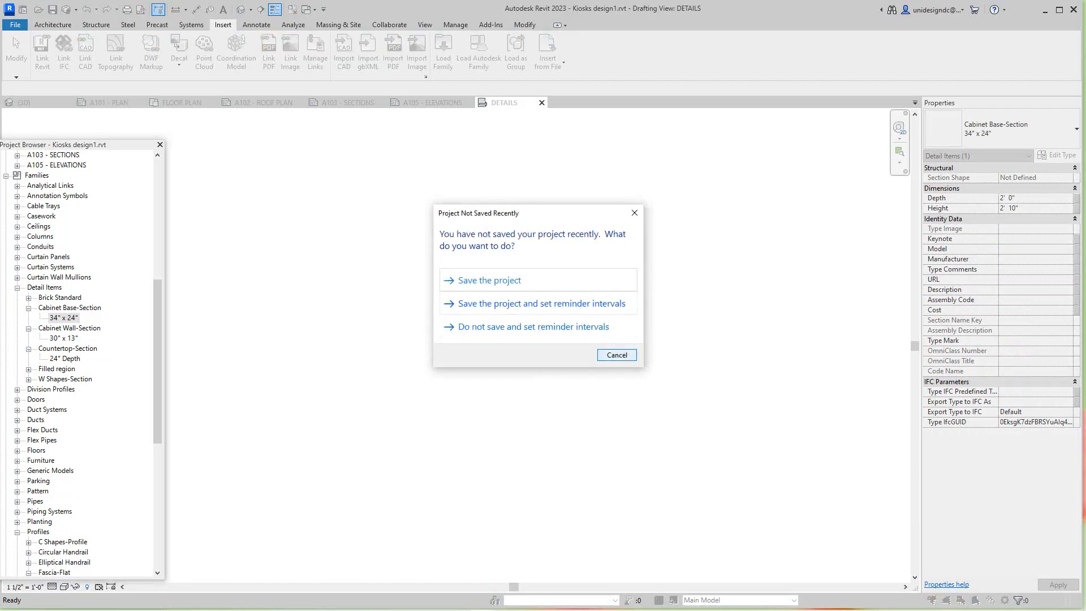
click(616, 354)
click(499, 343)
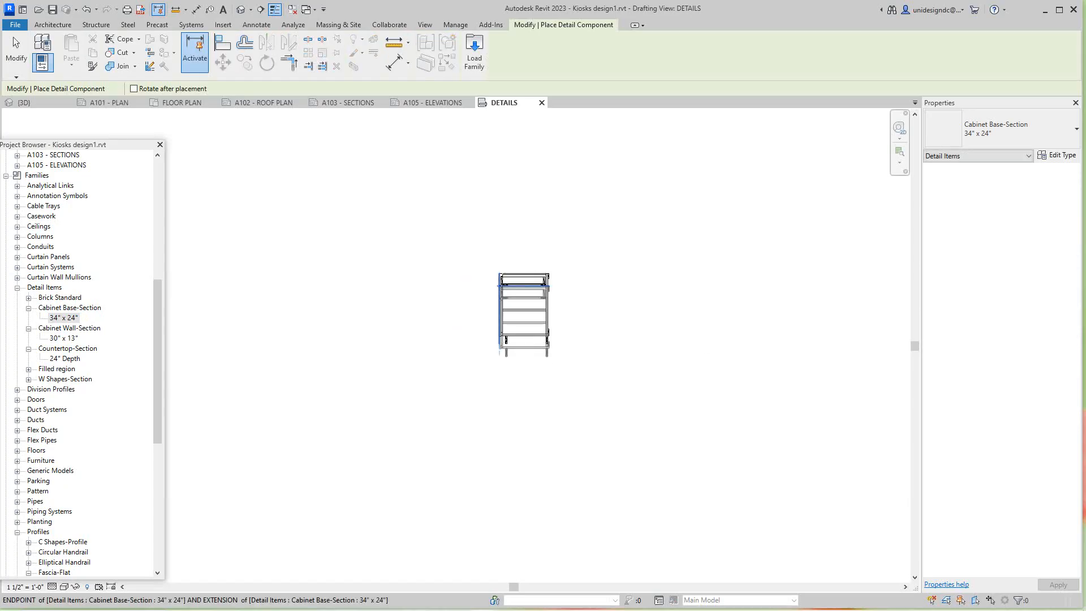
scroll(548, 285, up, 4)
right_click(674, 323)
click(704, 332)
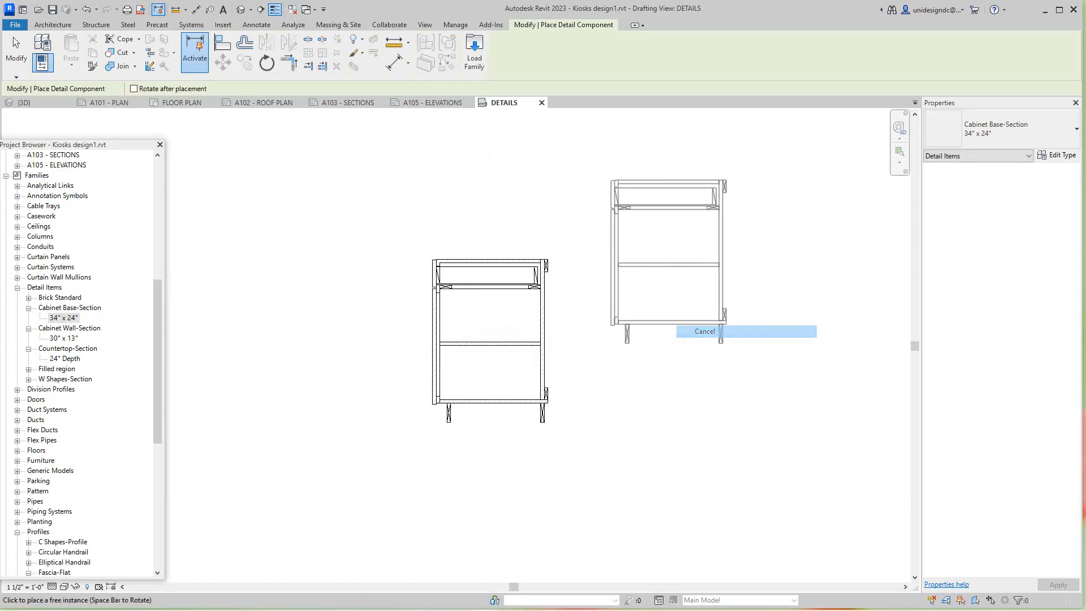
scroll(679, 434, down, 2)
right_click(703, 251)
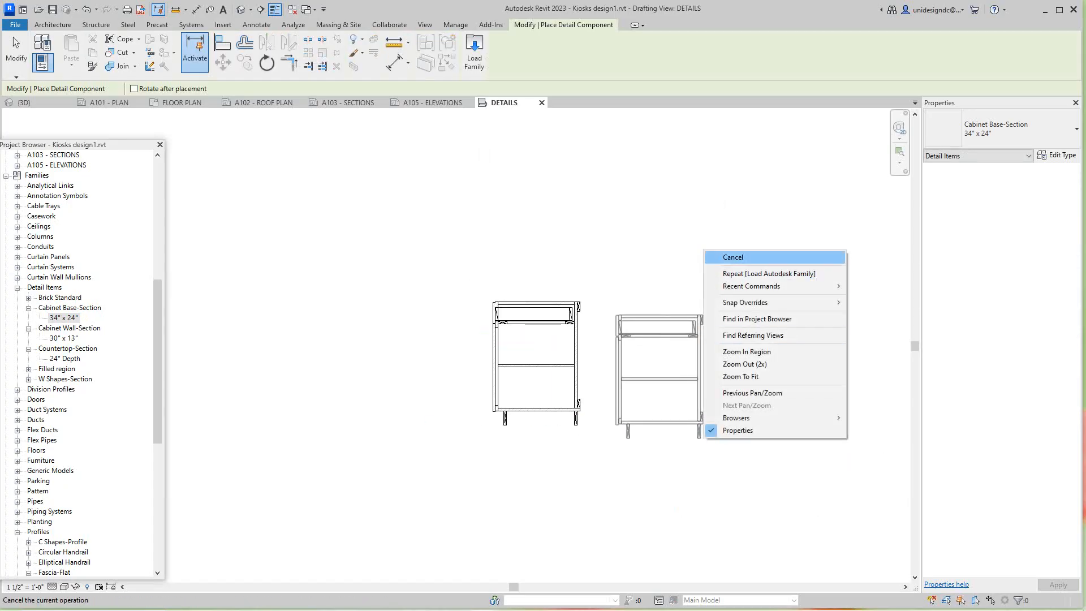
click(730, 257)
scroll(525, 367, down, 1)
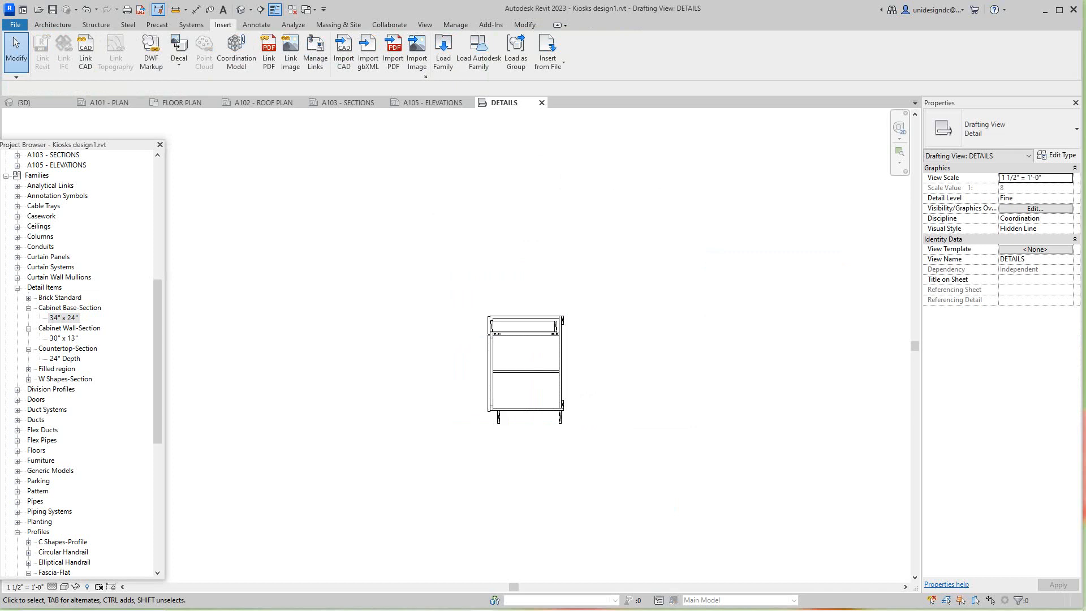
Place one Countertop-Section 24" Depth detail item just above the base cabinet, aligned with its front face, and end the placement.
scroll(433, 392, up, 3)
middle_drag(436, 389, 422, 420)
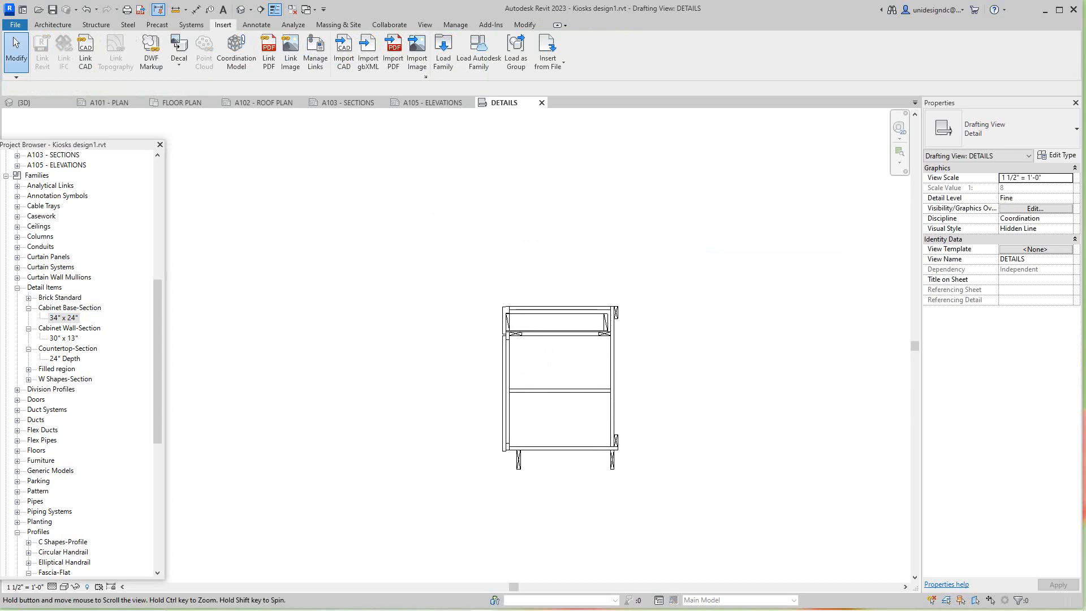
scroll(424, 415, down, 2)
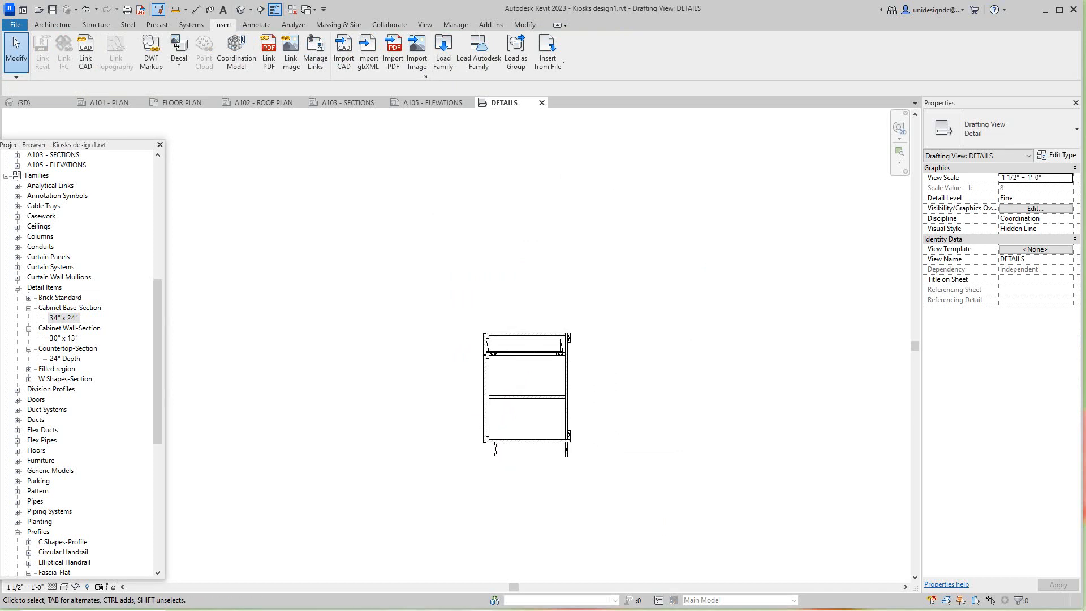
click(64, 358)
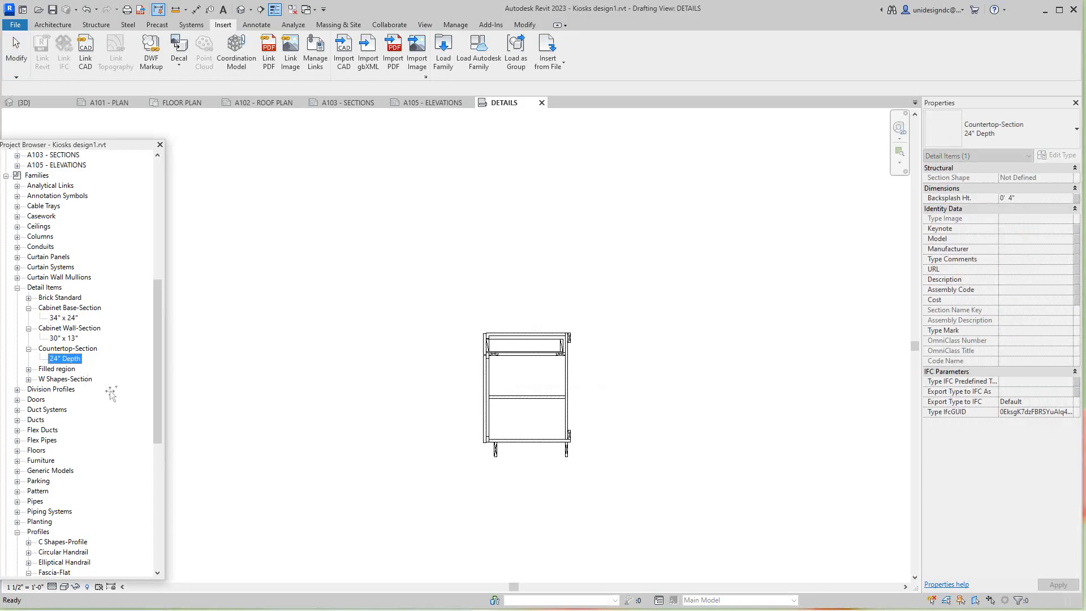
drag(353, 350, 384, 330)
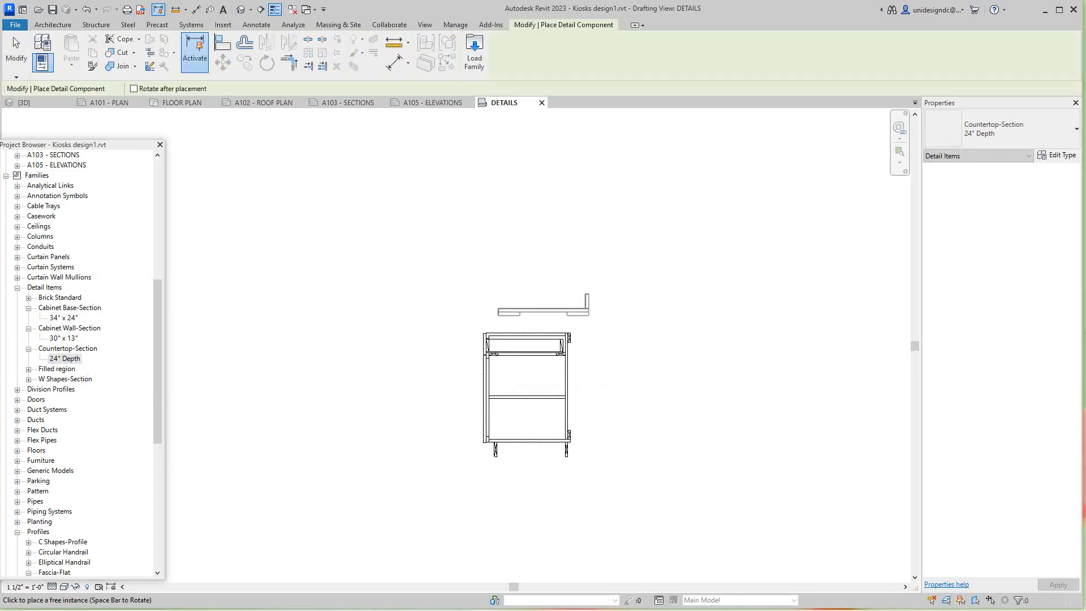
scroll(570, 324, up, 2)
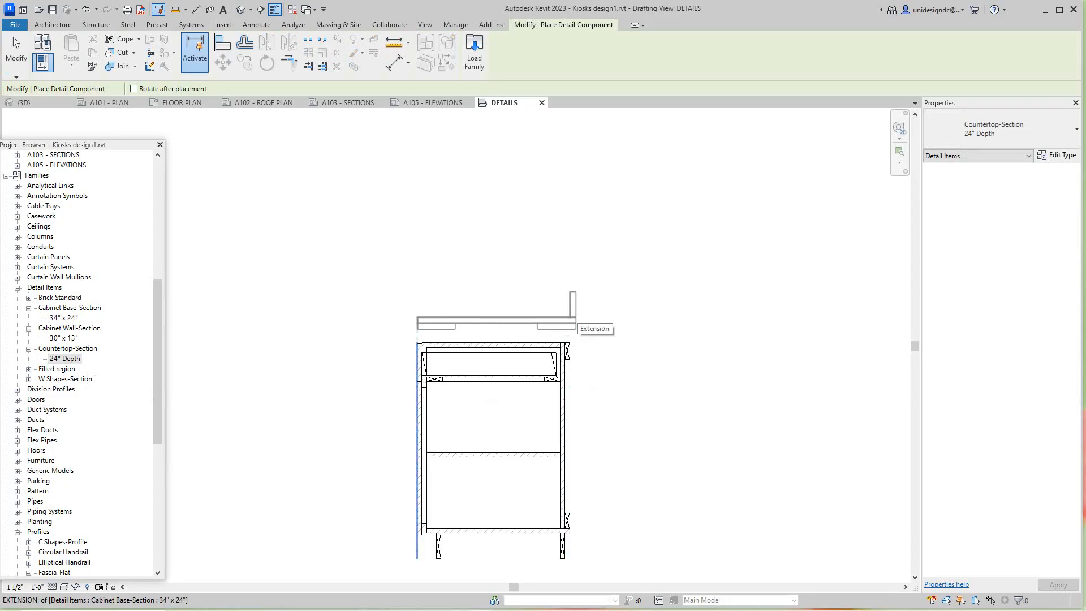
click(575, 320)
right_click(575, 320)
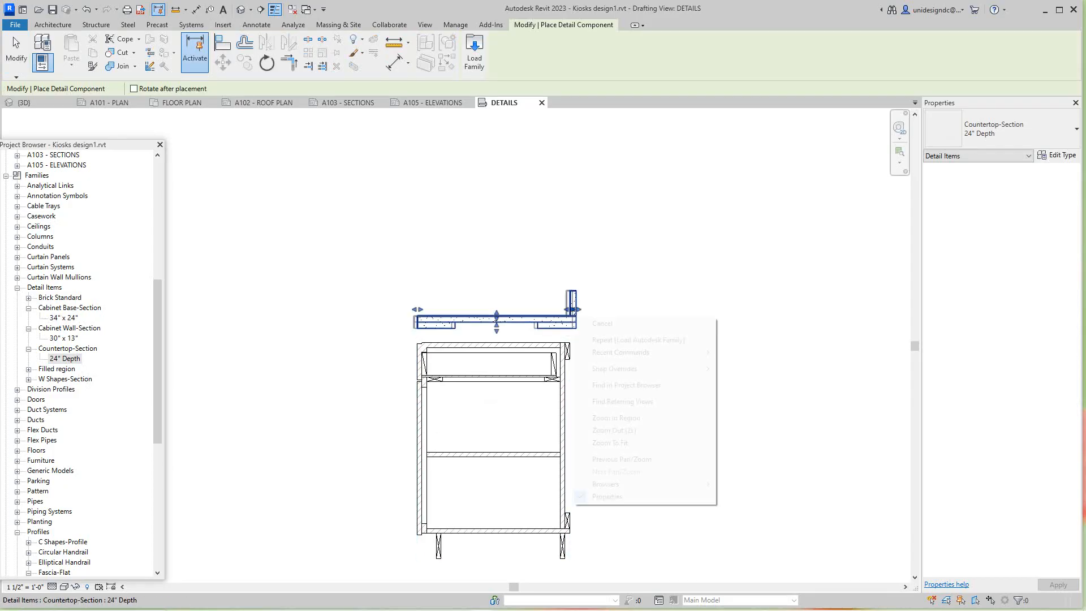
key(Escape)
scroll(623, 329, down, 2)
right_click(678, 350)
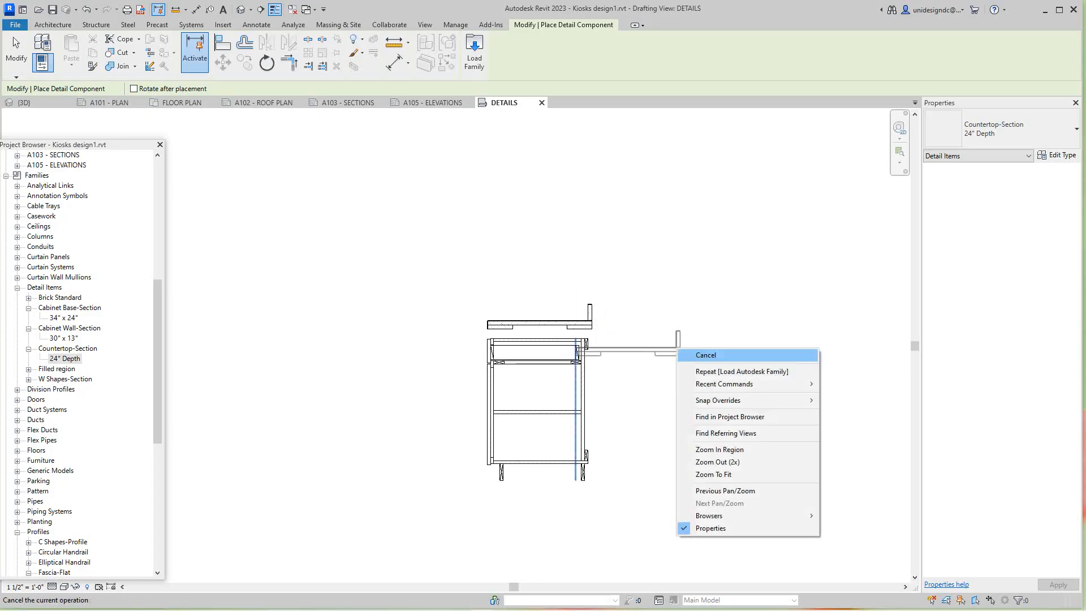
click(705, 354)
Examine the countertop and base cabinet section details up close and as a whole.
scroll(487, 407, up, 3)
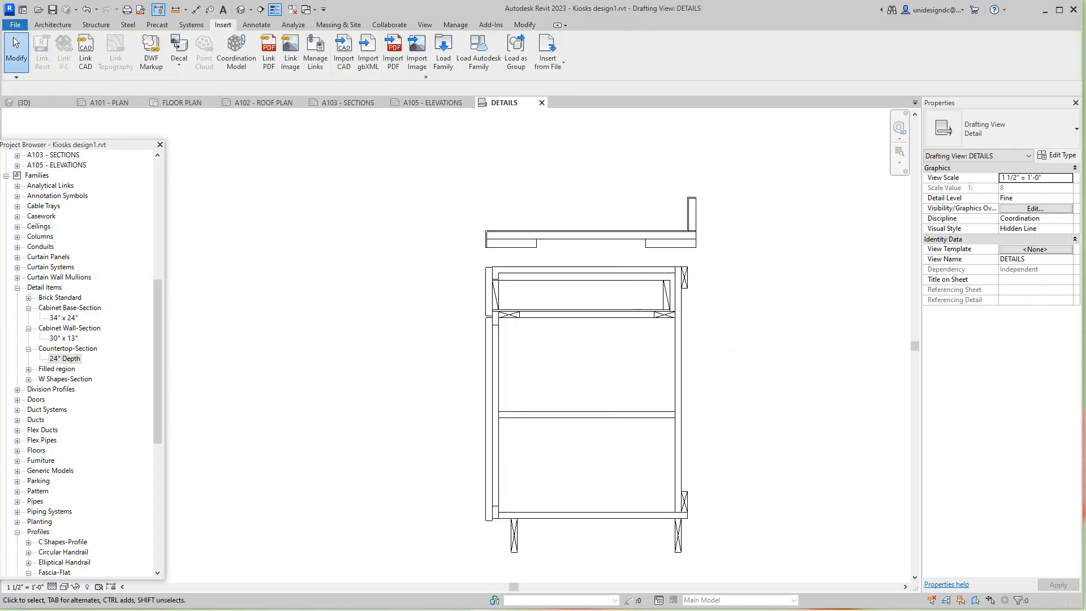
middle_drag(486, 407, 491, 457)
scroll(748, 410, down, 1)
mouse_move(748, 410)
middle_down()
mouse_move(743, 382)
mouse_move(746, 418)
middle_up()
scroll(747, 419, down, 1)
scroll(582, 406, up, 3)
scroll(537, 398, down, 4)
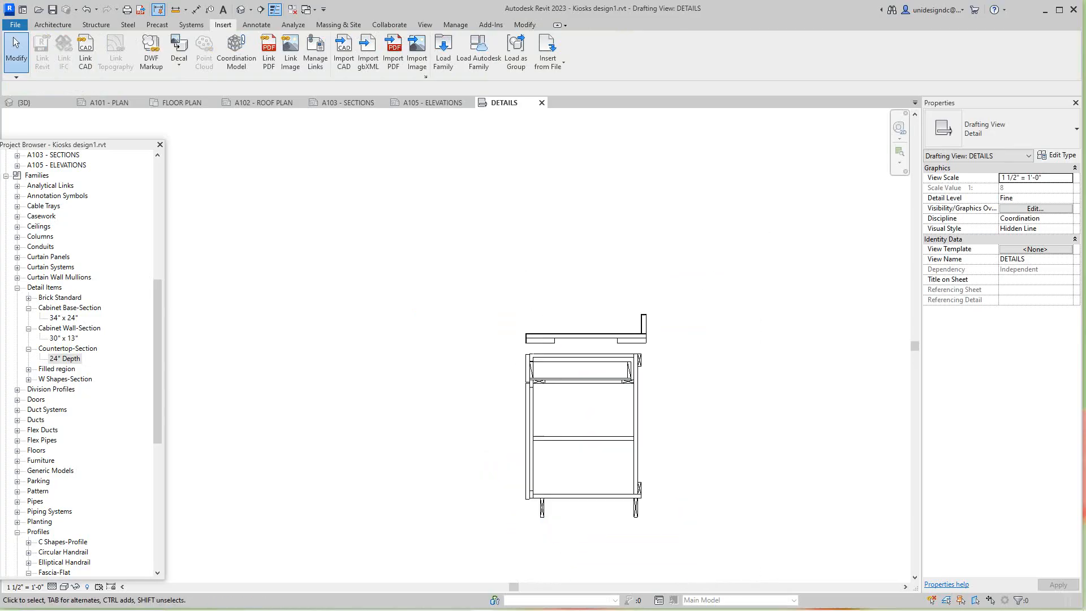
scroll(684, 453, up, 3)
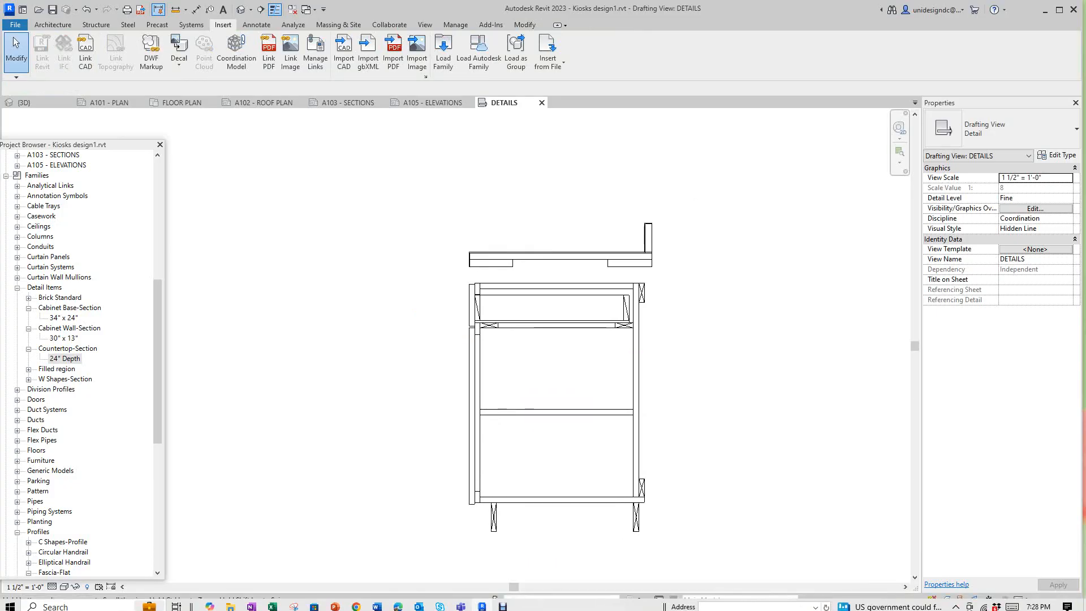
Set the DETAILS view's visual style to Hidden Line and check the material hatching of the cabinet and countertop.
click(64, 586)
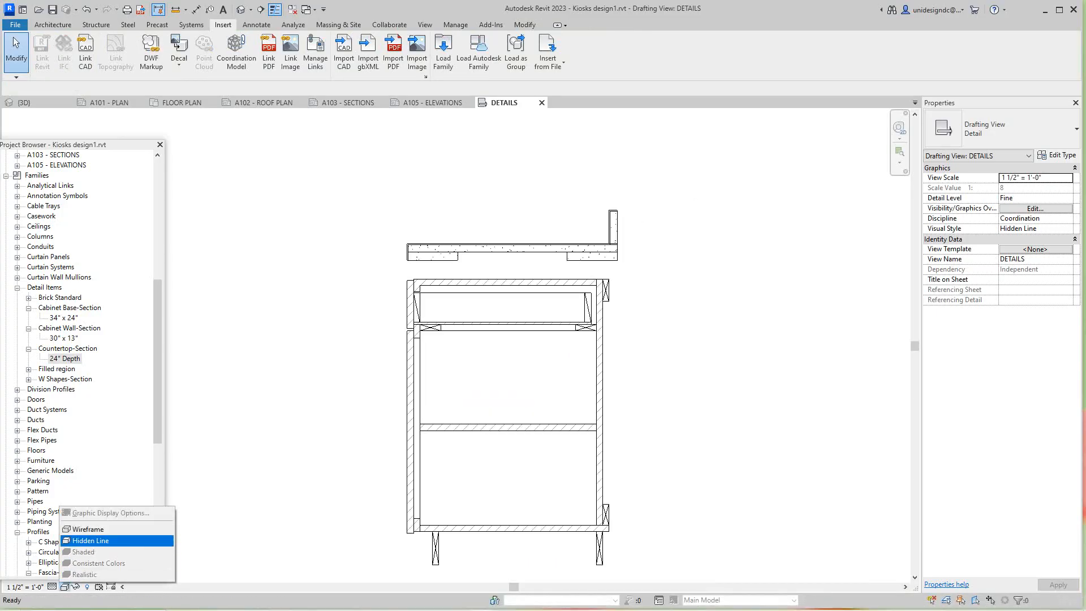
click(91, 540)
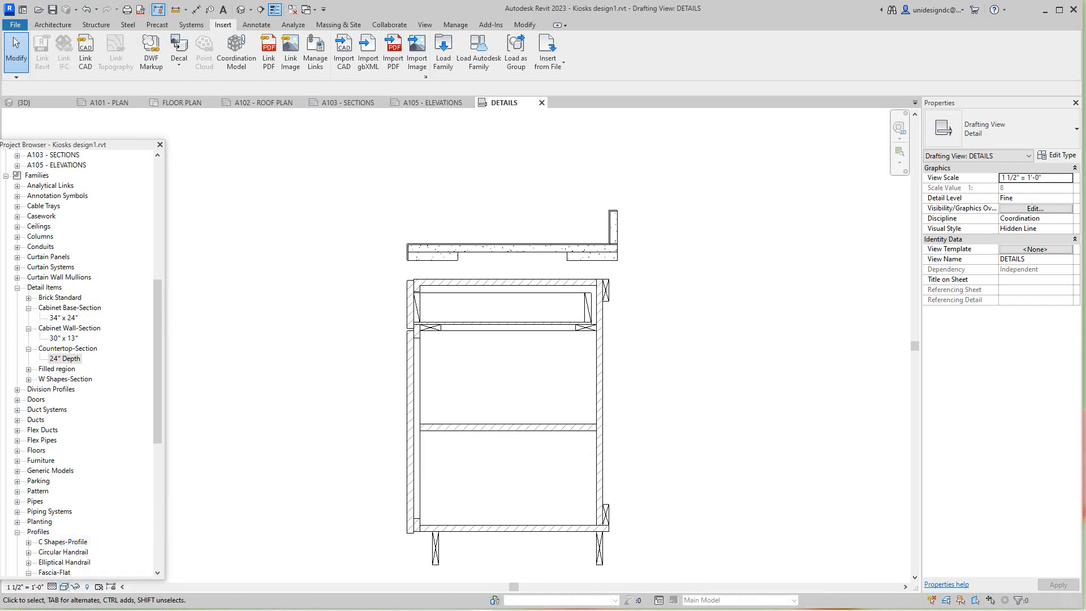
scroll(272, 494, down, 1)
scroll(272, 494, up, 3)
middle_drag(272, 494, 272, 510)
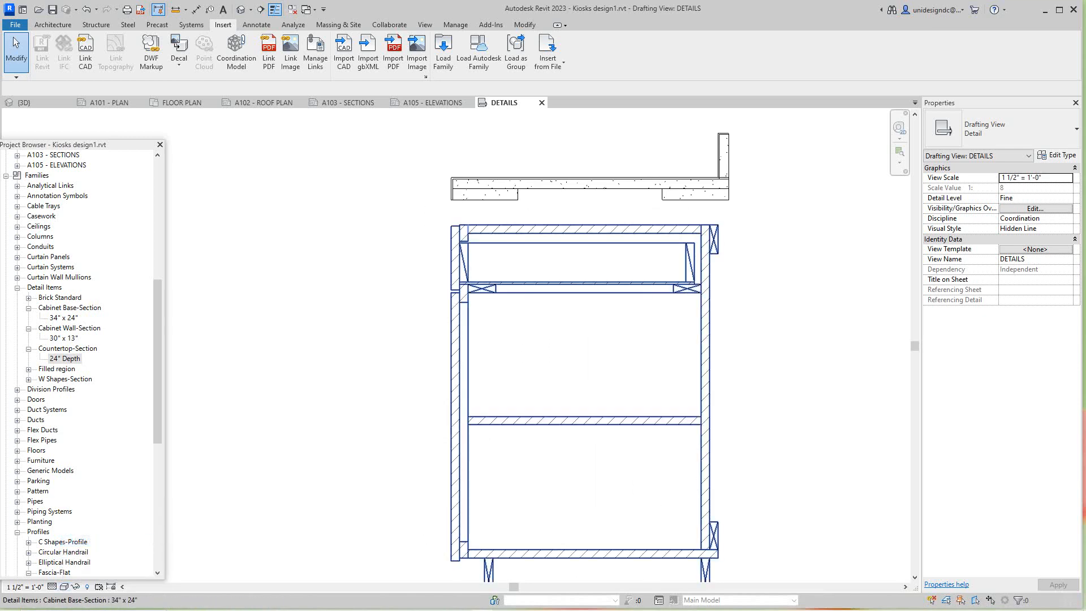
scroll(557, 273, down, 4)
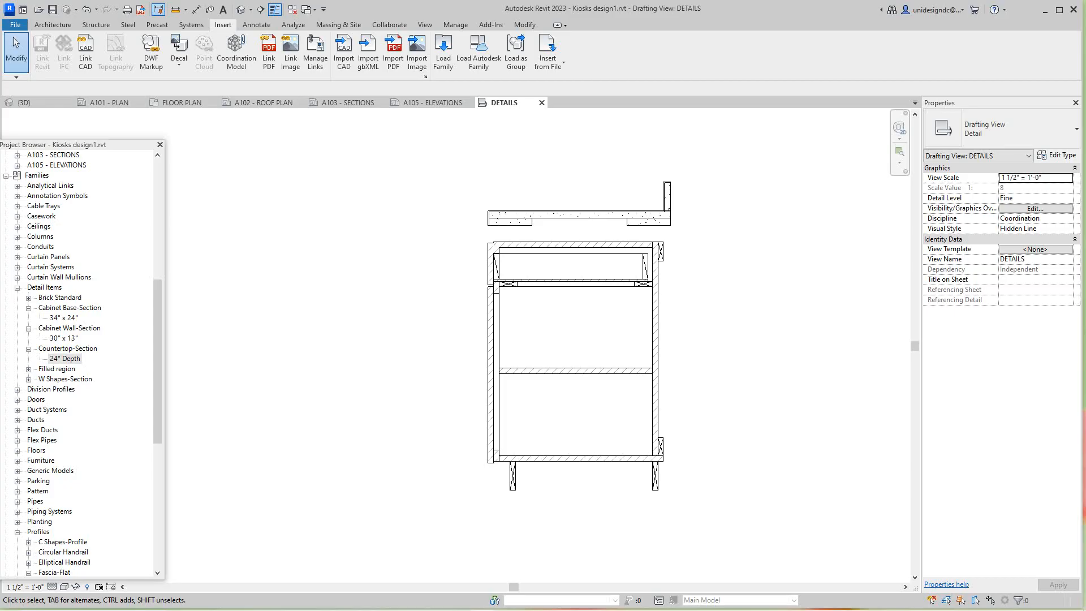
Tile all open views zoomed to fit, activate the A103 - SECTIONS sheet and restore tabbed views.
key(t)
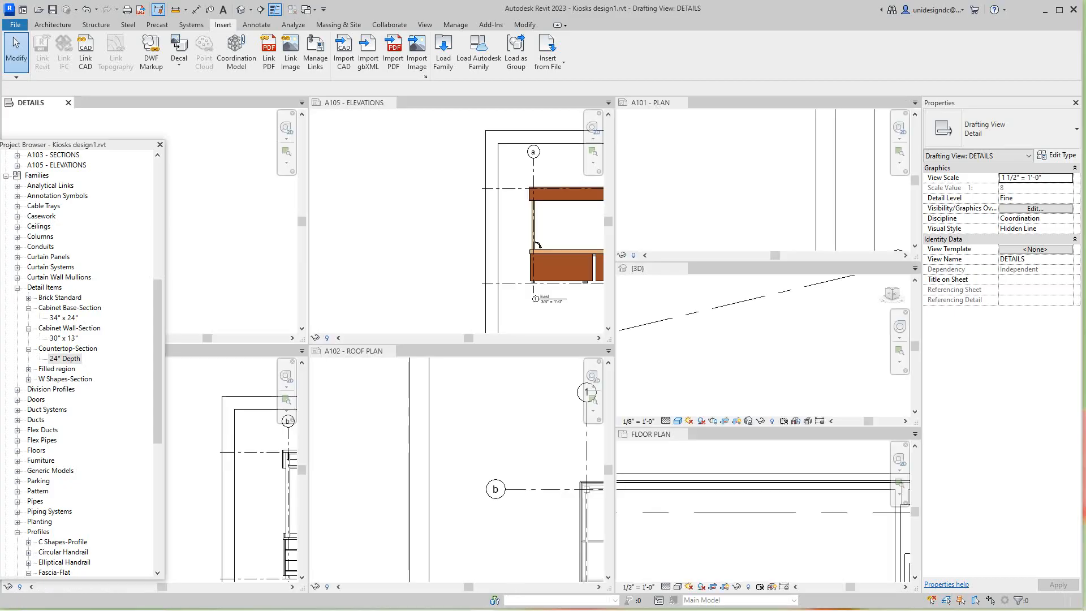
key(a)
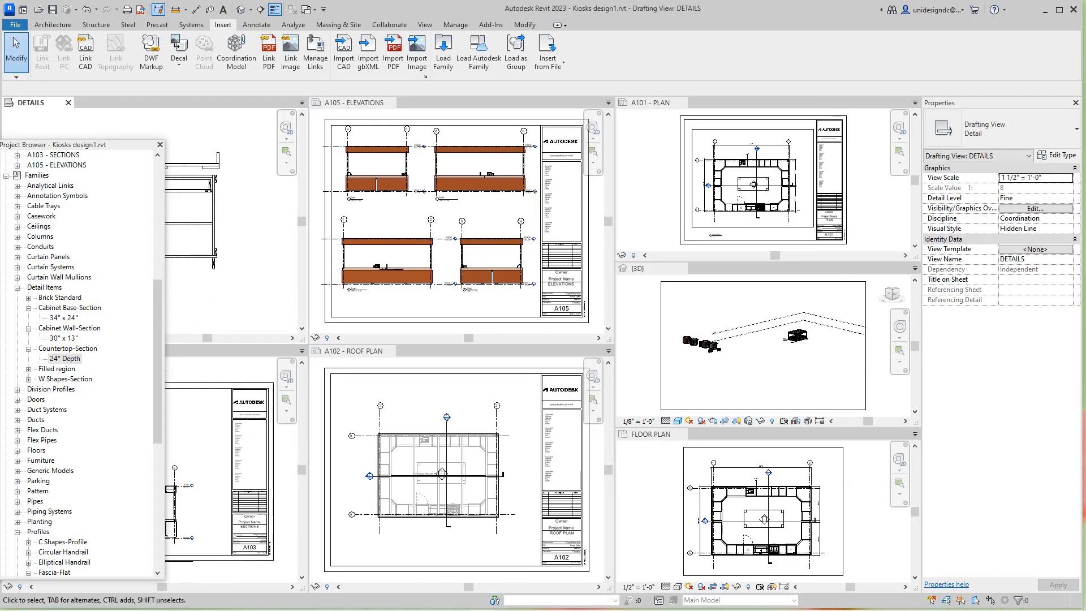
click(238, 384)
click(424, 25)
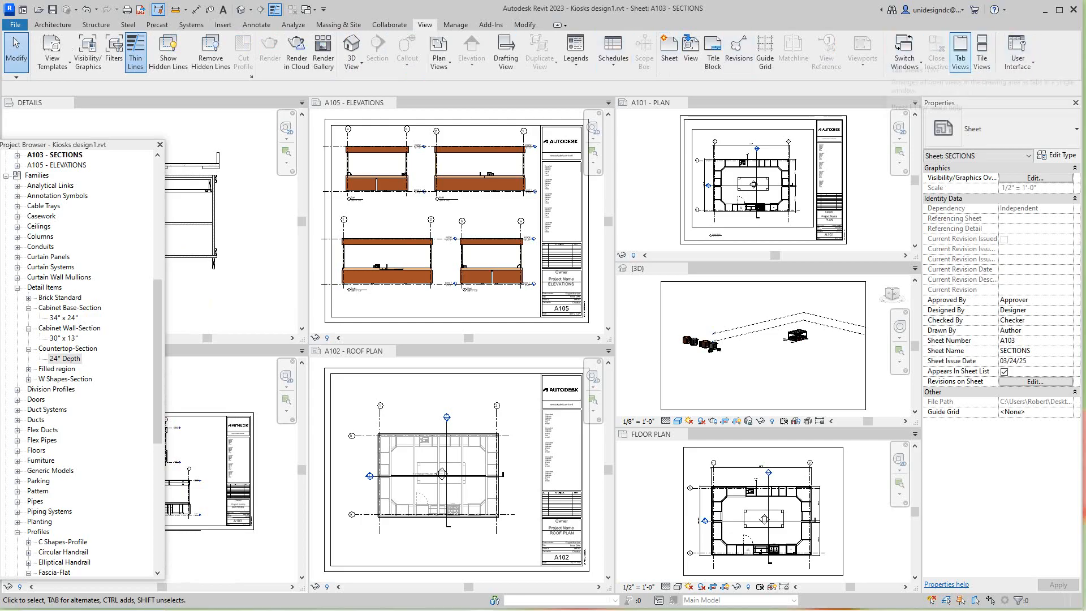
click(960, 51)
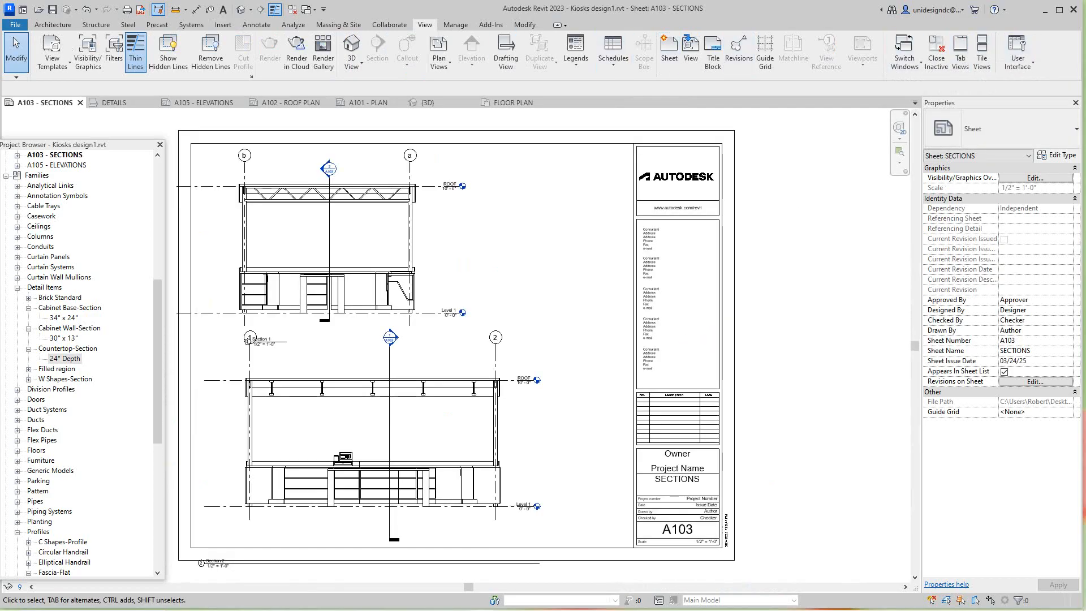
Collapse the Detail Items families and place the DETAILS drafting view on sheet A103, between Section 1 and the title block.
scroll(480, 234, up, 4)
scroll(480, 234, down, 1)
middle_drag(480, 234, 505, 296)
scroll(165, 452, down, 2)
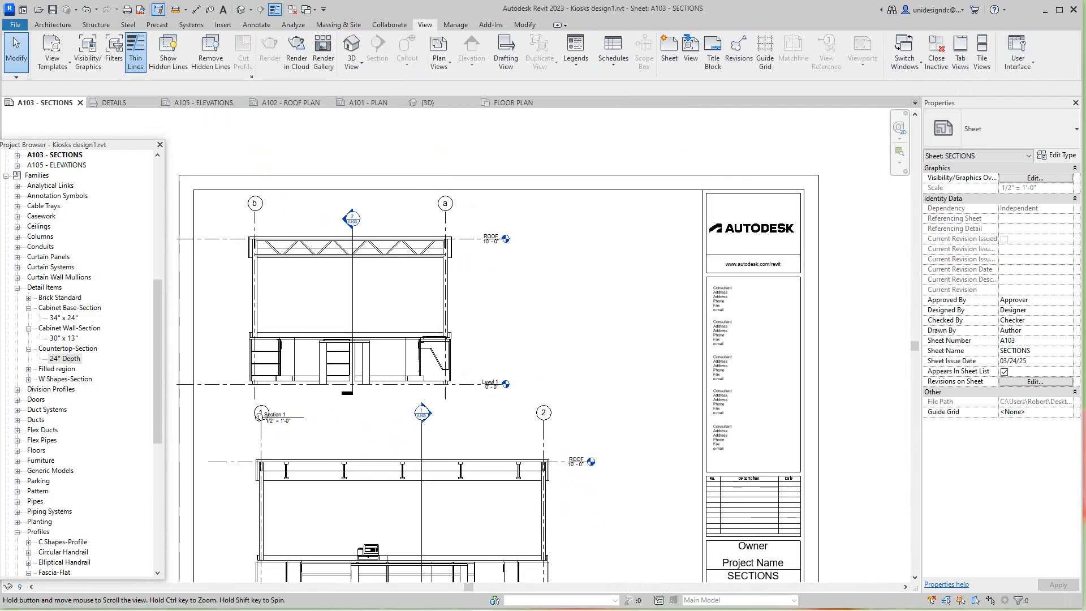
middle_drag(165, 453, 269, 388)
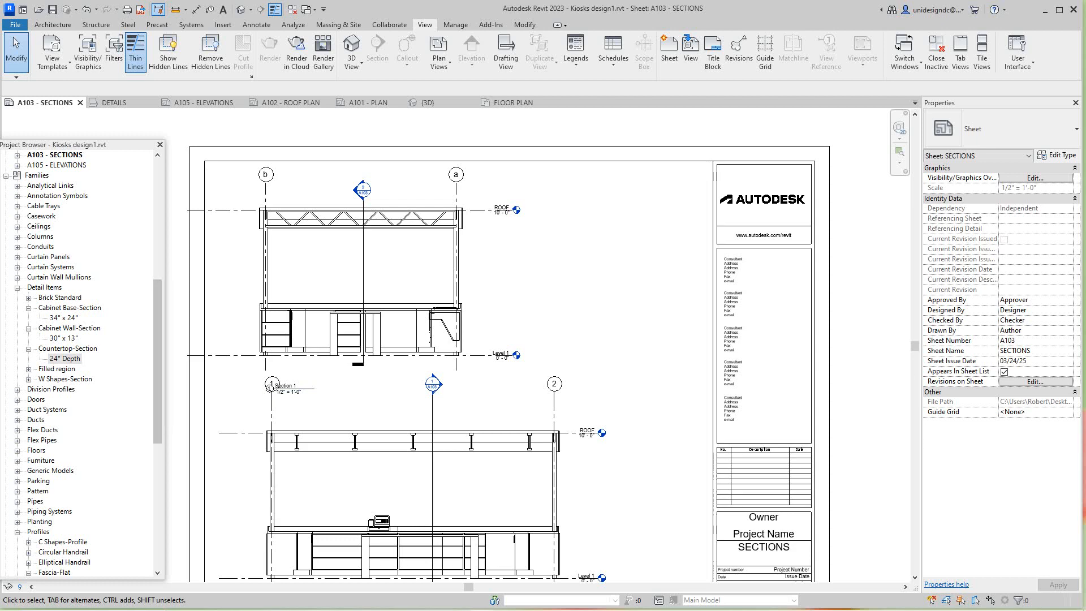
double_click(44, 287)
scroll(84, 363, up, 5)
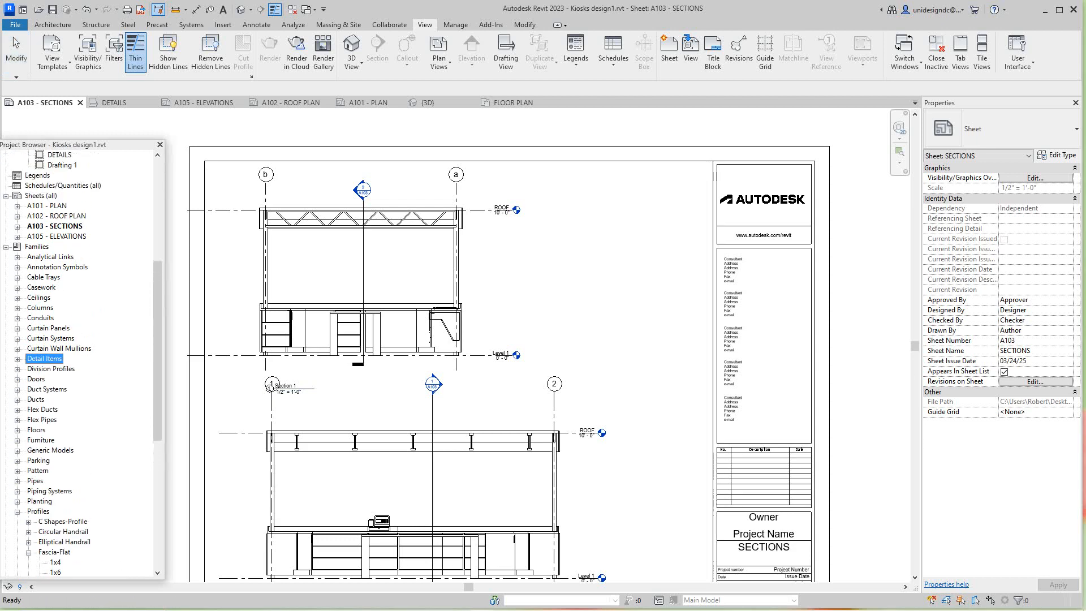
scroll(83, 363, up, 2)
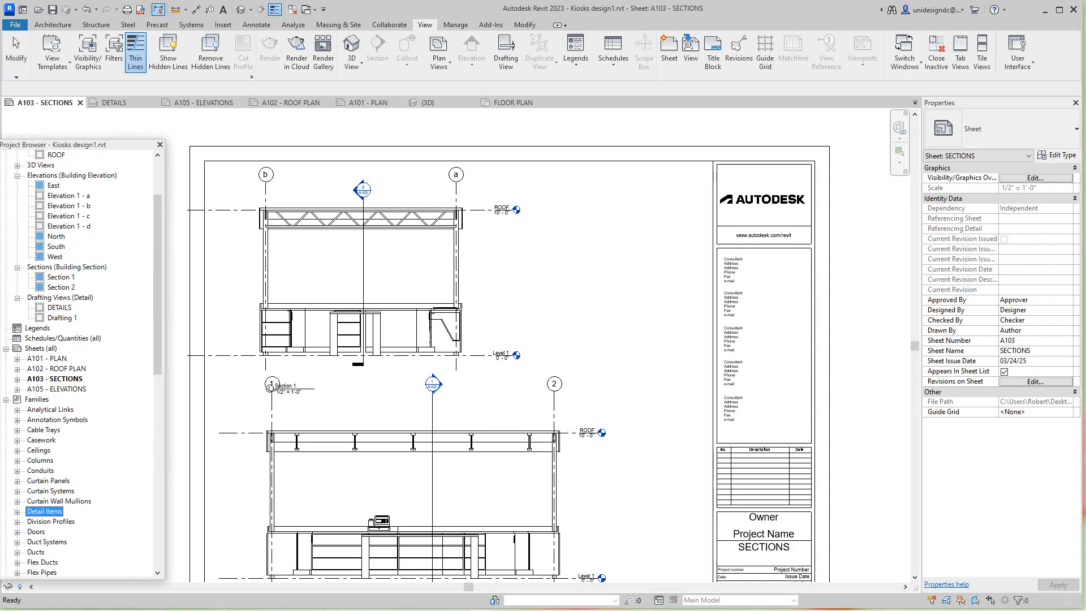
click(59, 307)
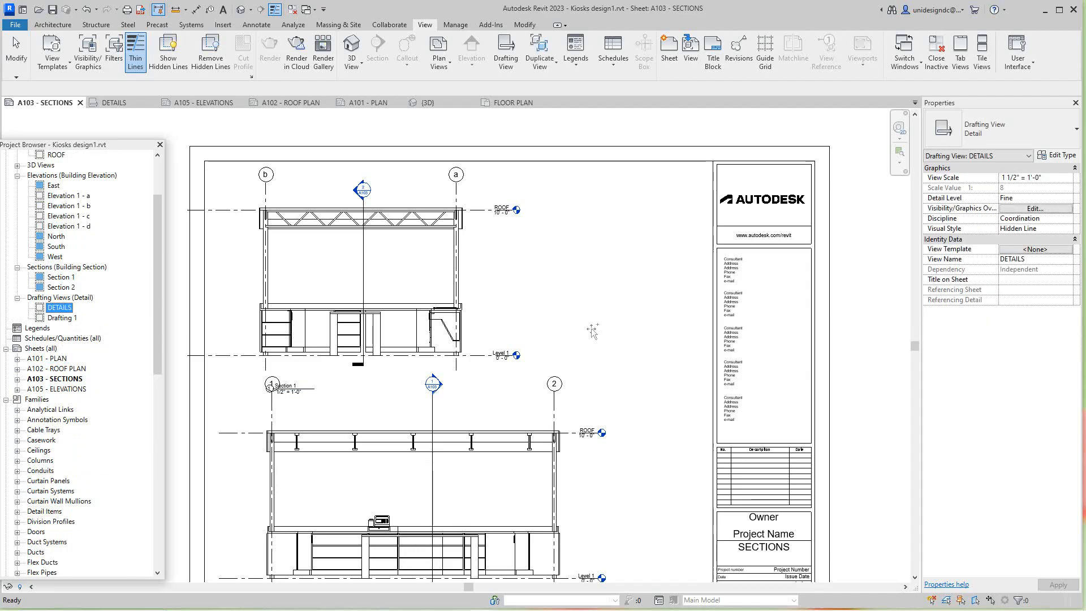
drag(59, 307, 637, 275)
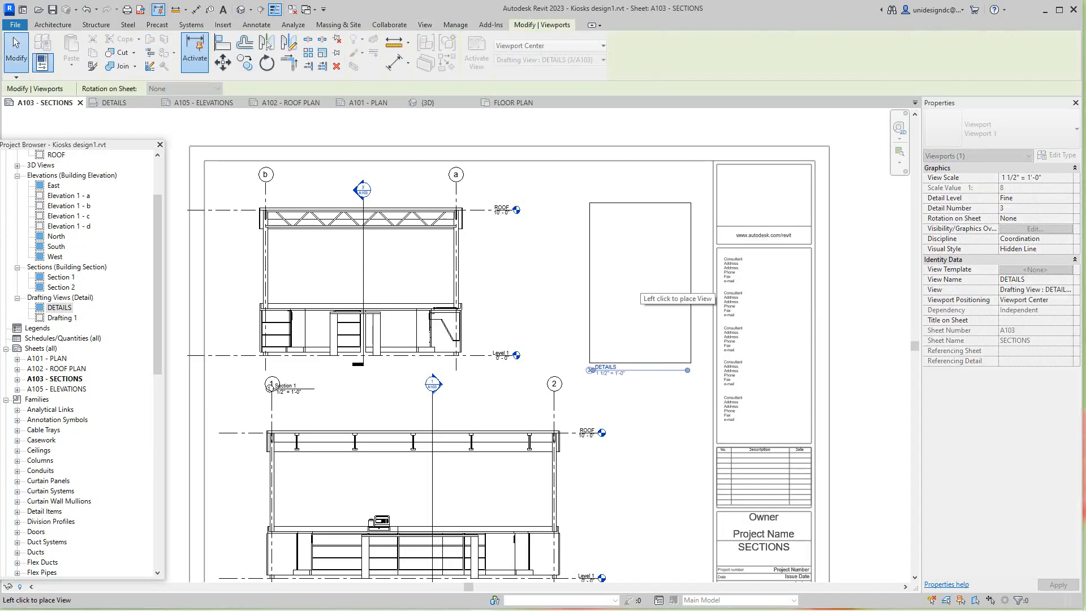
click(637, 275)
key(Escape)
Examine the placed DETAILS viewport, its title and scale alongside the sections on sheet A103.
scroll(629, 384, up, 2)
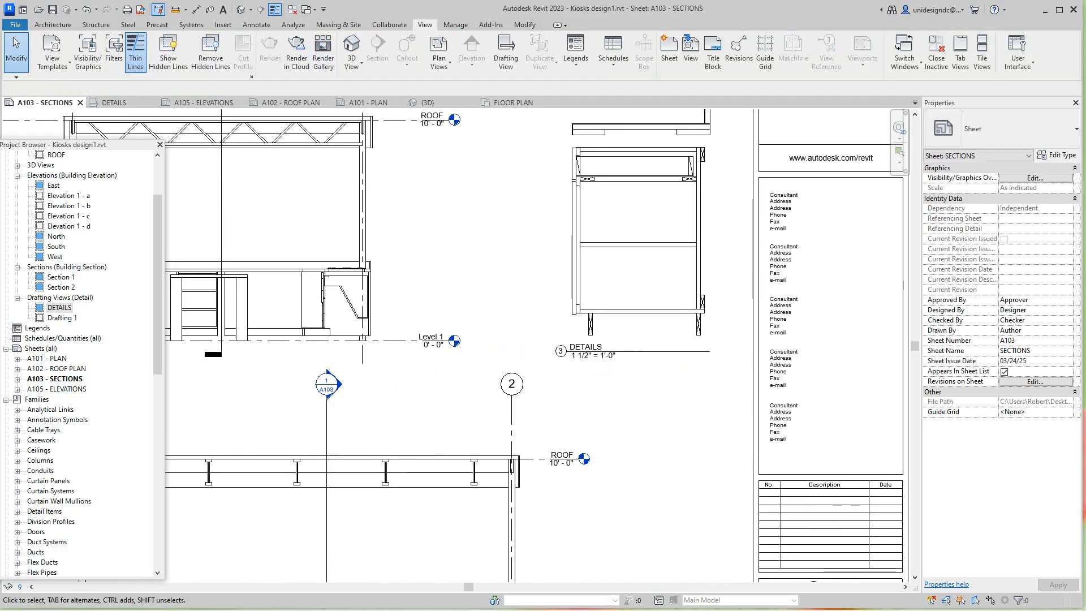
scroll(620, 360, down, 3)
scroll(502, 367, up, 3)
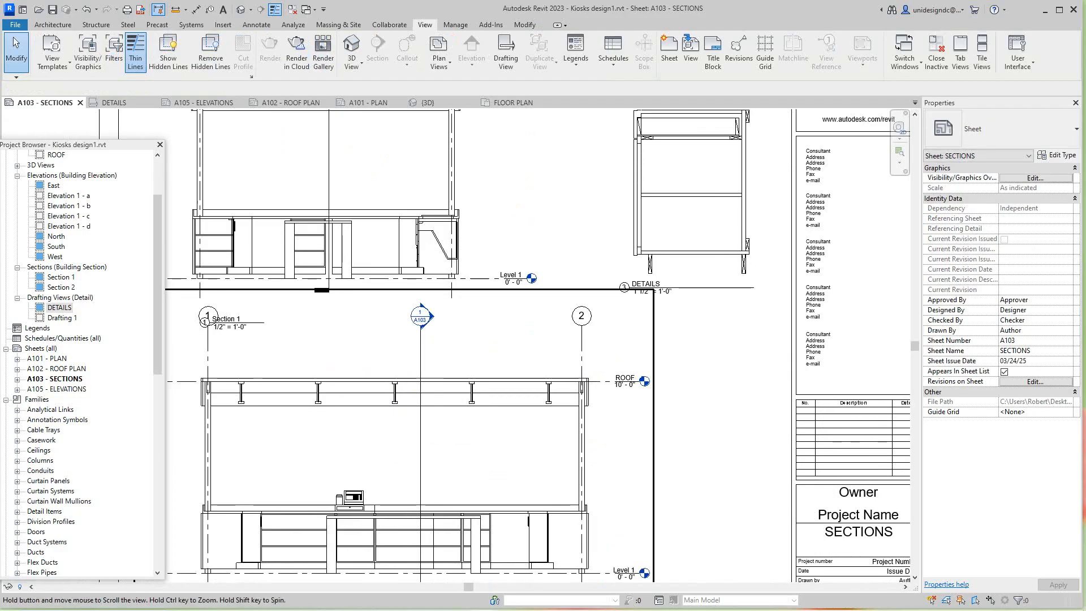
middle_drag(503, 368, 499, 371)
scroll(682, 314, up, 1)
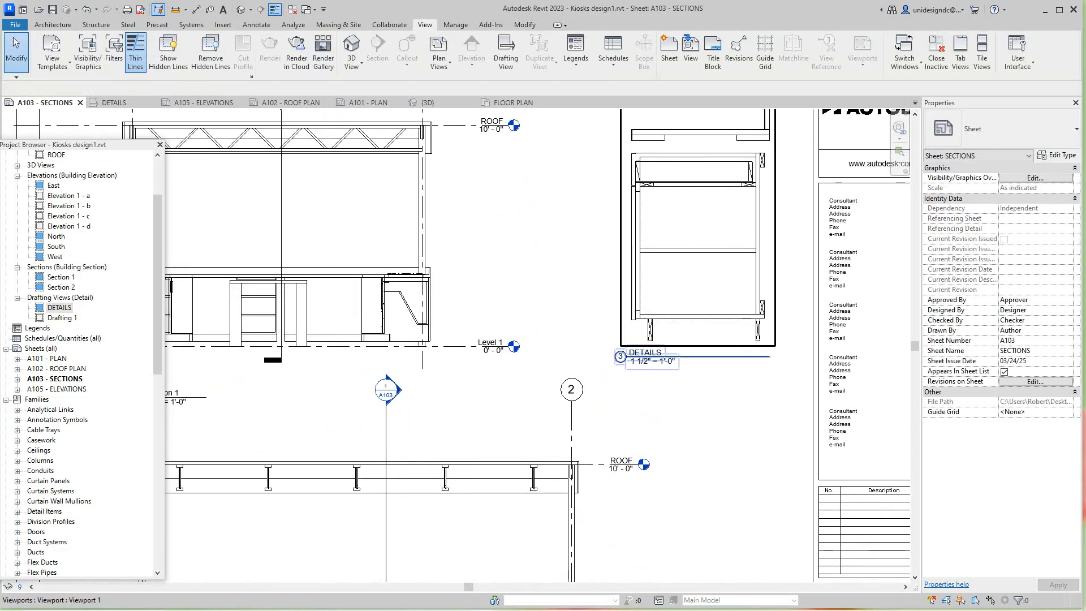
scroll(391, 321, down, 2)
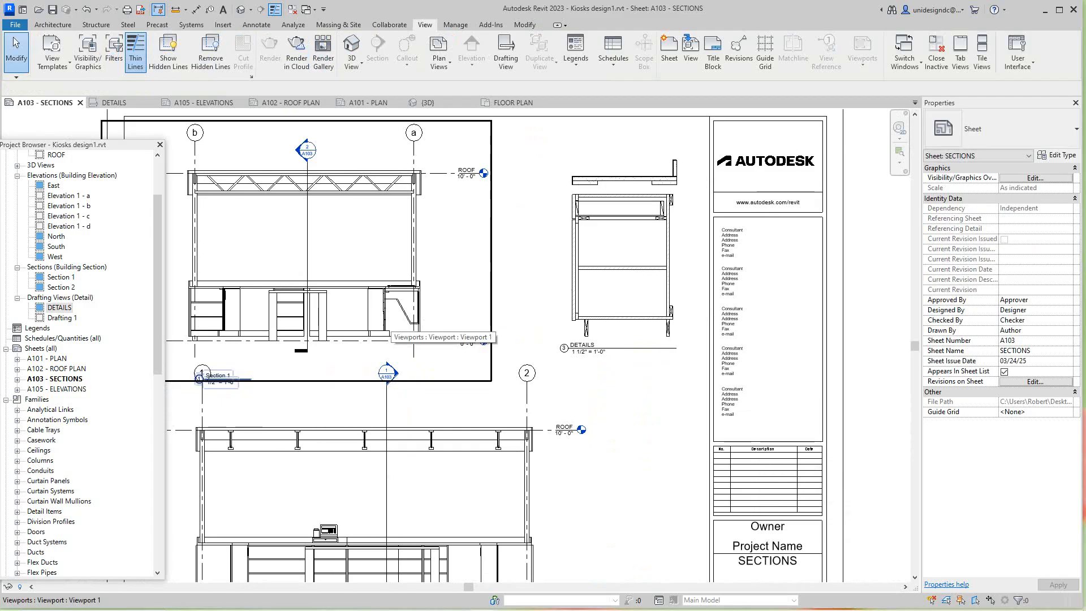
scroll(326, 252, down, 3)
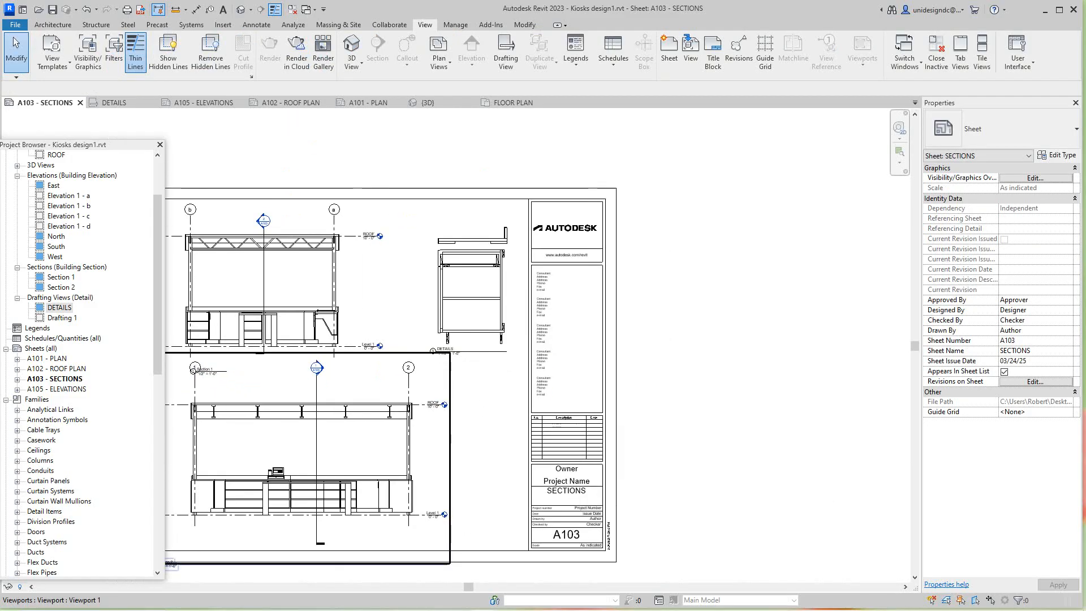
scroll(729, 312, down, 1)
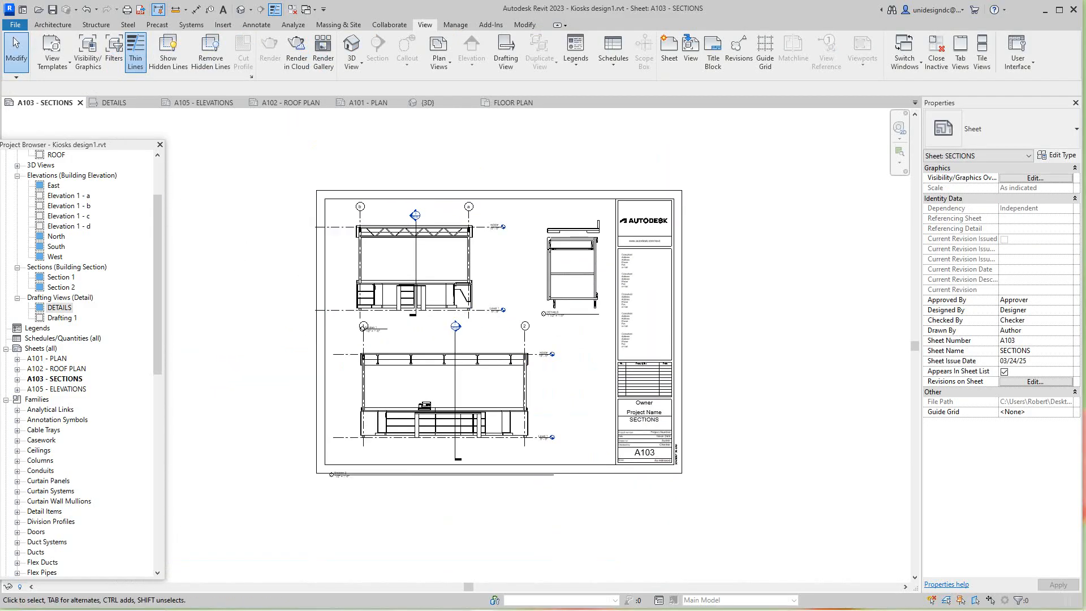
scroll(581, 308, up, 2)
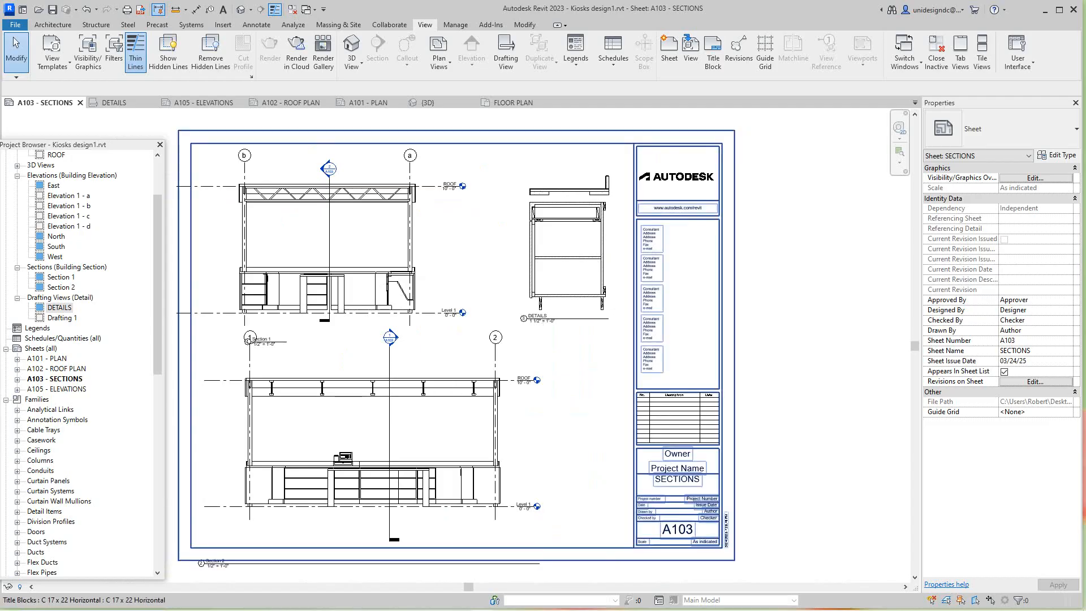
Move the DETAILS viewport up on sheet A103 and place the Drafting 1 view below it, beside Section 2.
drag(523, 319, 523, 286)
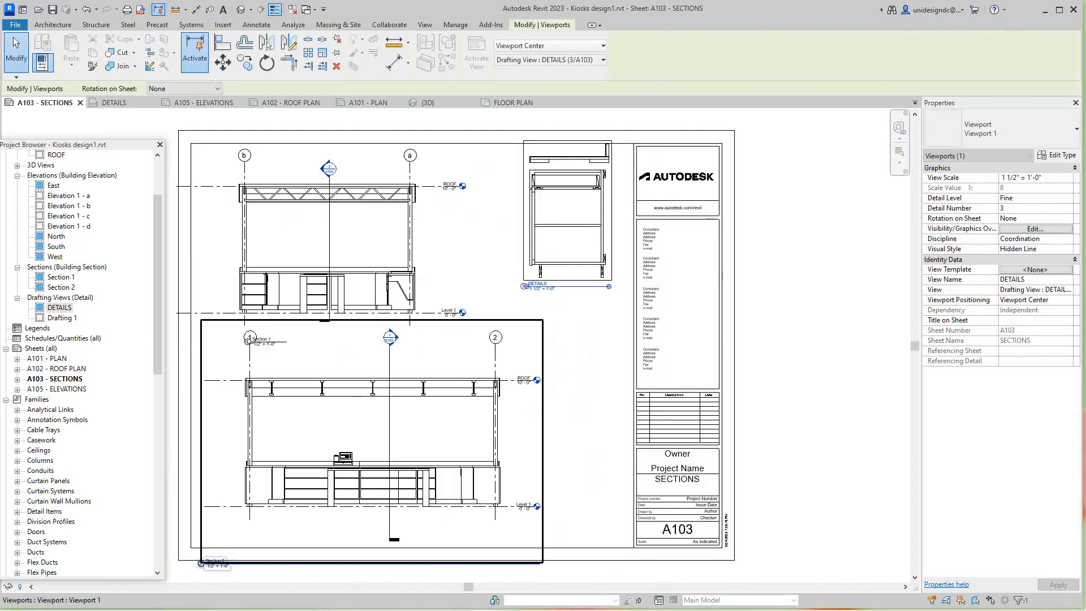
drag(62, 317, 421, 445)
drag(558, 423, 559, 424)
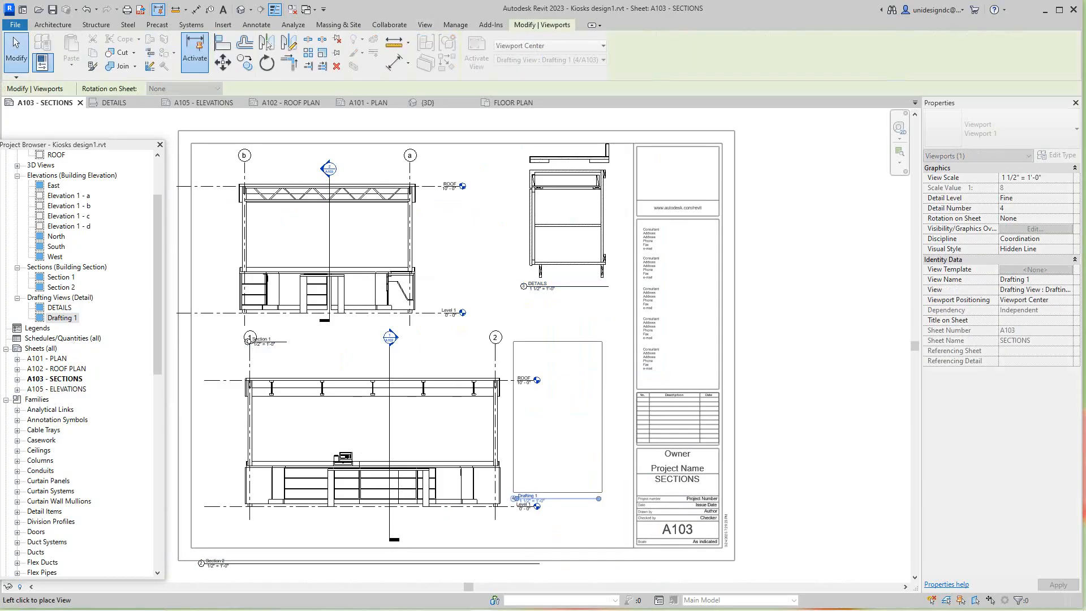
click(592, 422)
scroll(701, 484, up, 3)
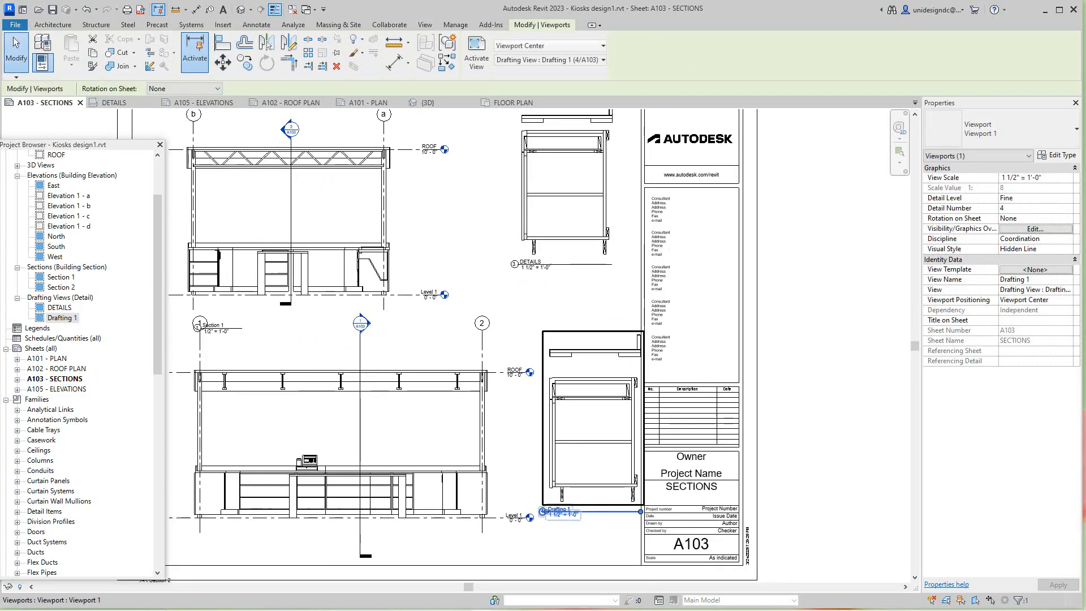
scroll(537, 500, down, 3)
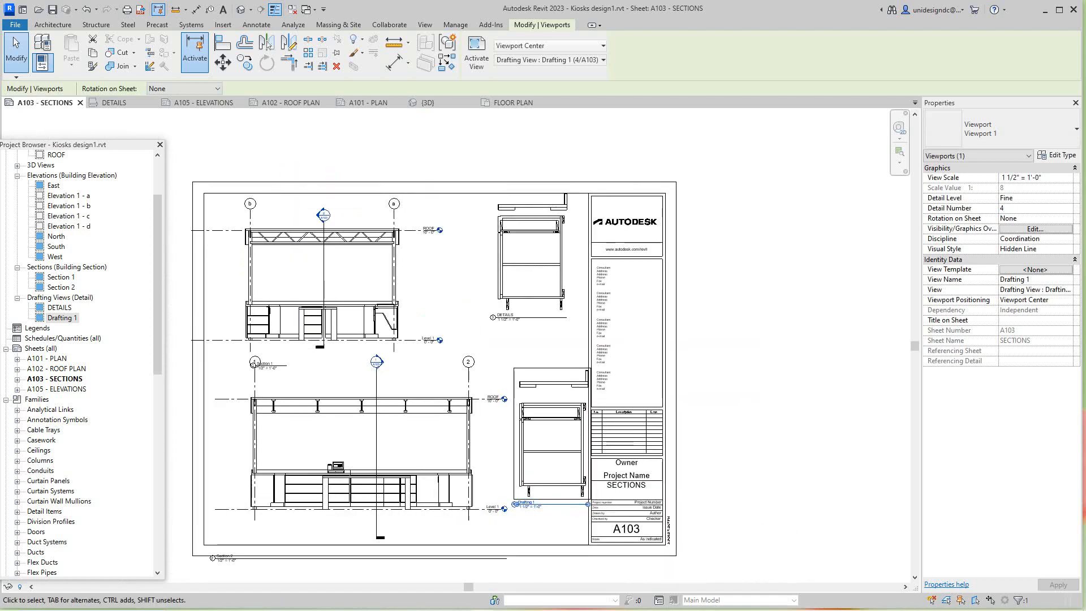
Undo the placement of the Drafting 1 view on sheet A103.
right_click(553, 160)
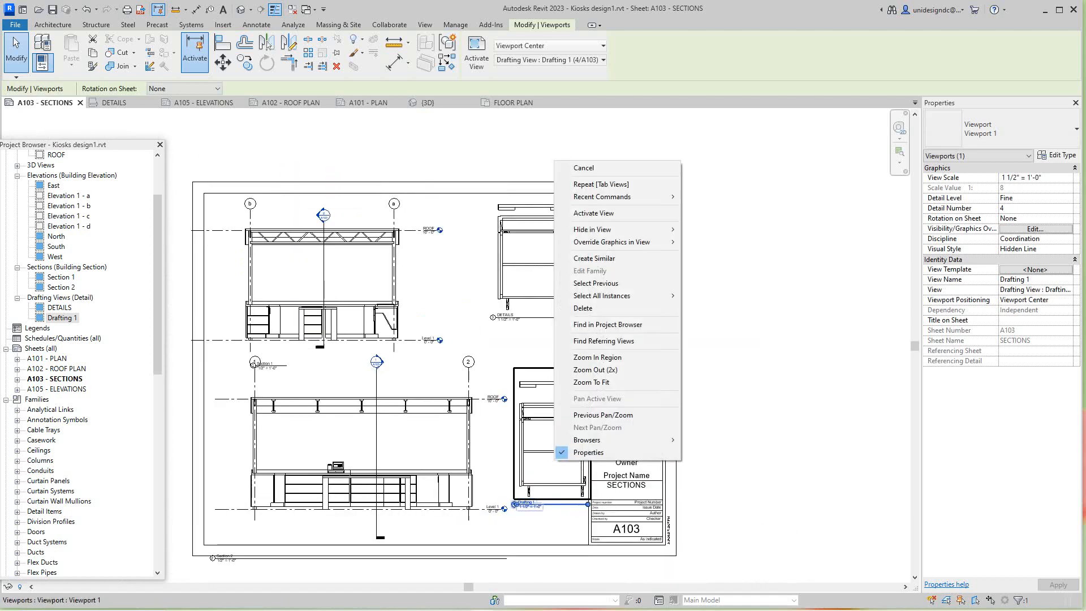
click(565, 169)
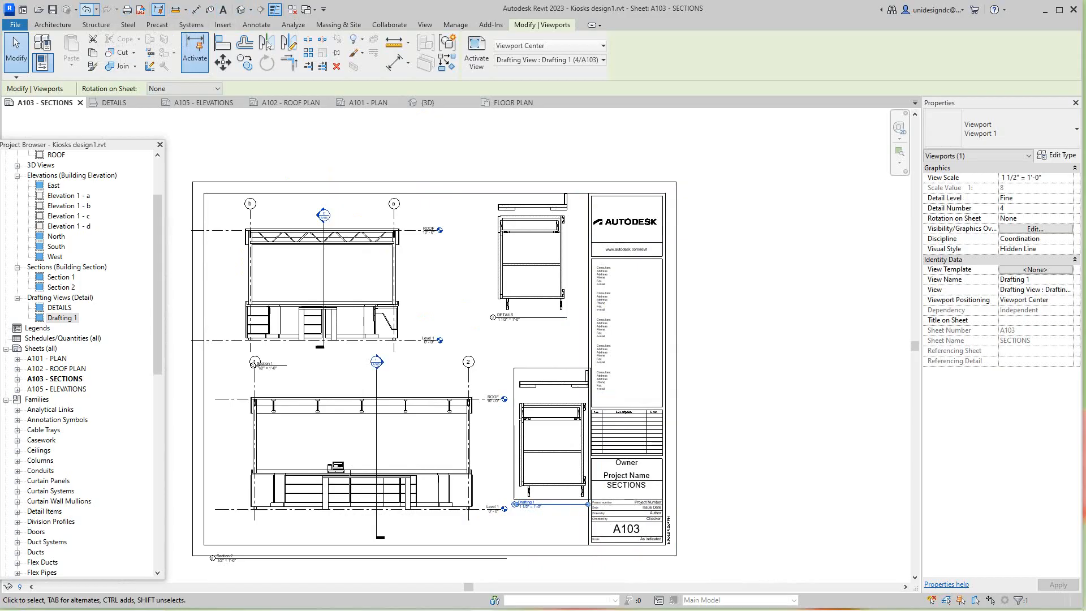
click(86, 9)
middle_drag(509, 305, 588, 390)
scroll(588, 390, up, 1)
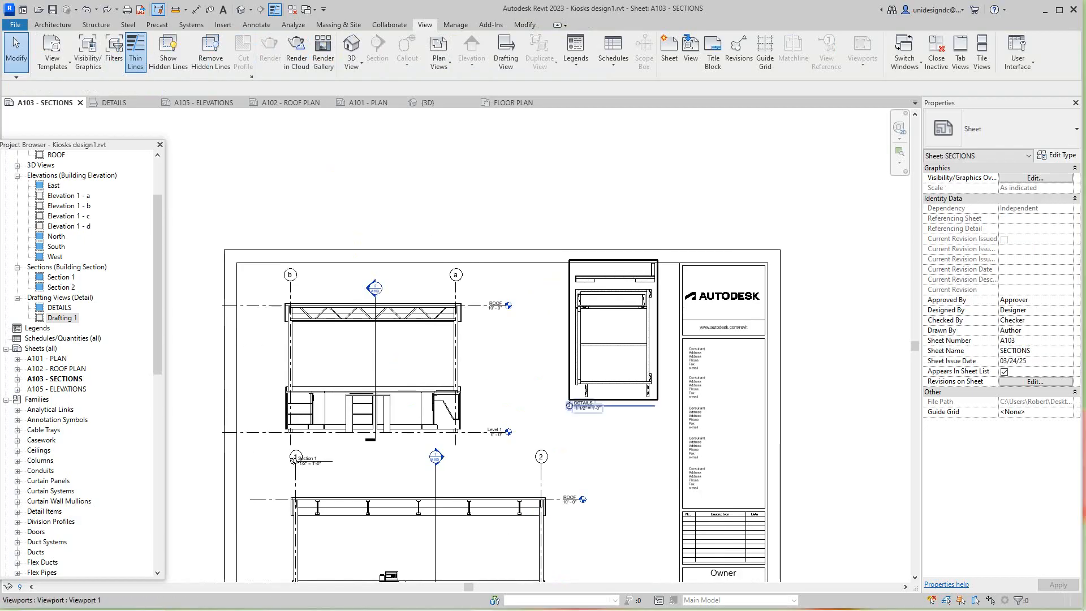
scroll(622, 380, up, 1)
click(622, 380)
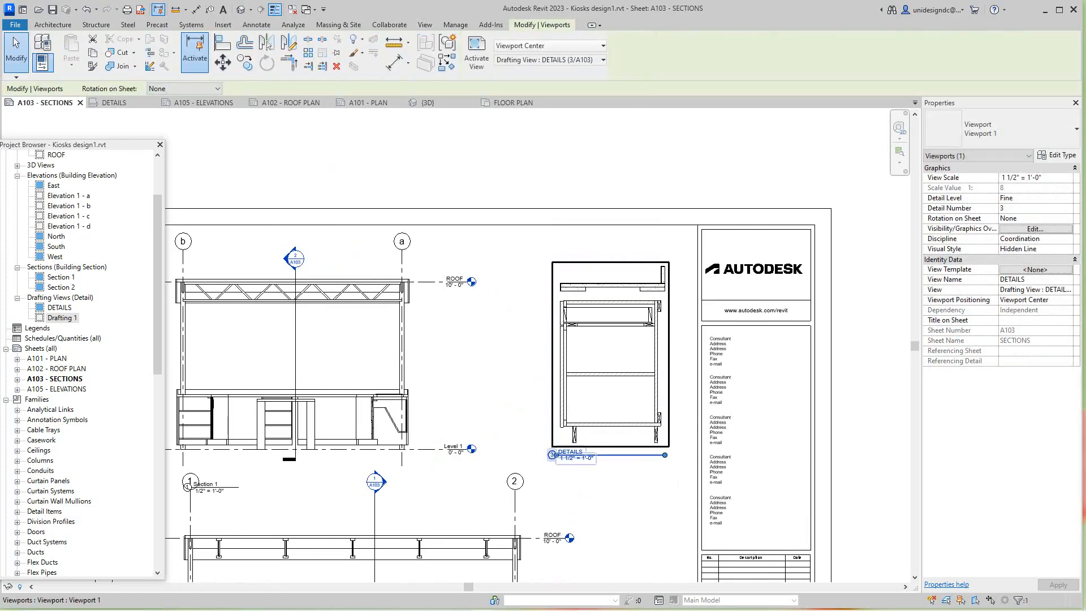
key(Escape)
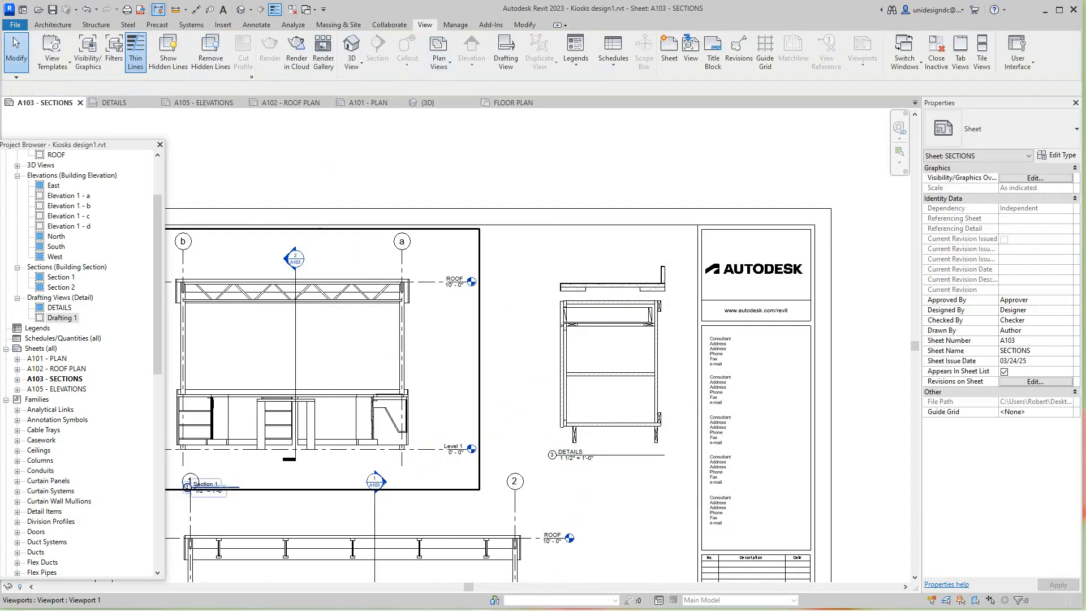
Open the DETAILS drafting view at the countertop and upper cabinet.
double_click(60, 307)
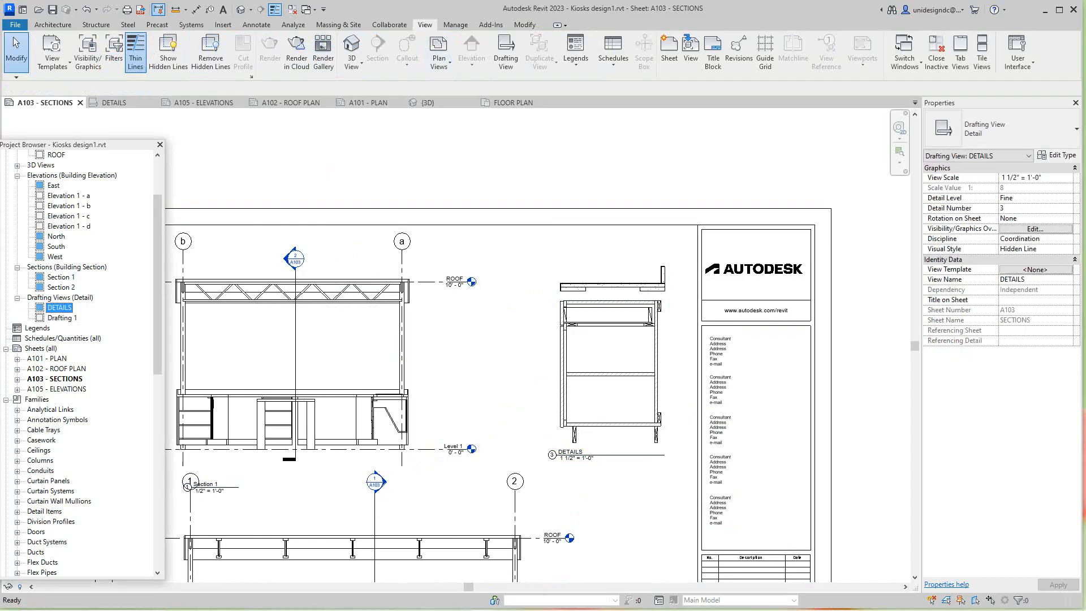
scroll(622, 388, down, 2)
mouse_move(300, 261)
middle_down()
mouse_move(419, 319)
mouse_move(574, 432)
mouse_move(532, 413)
middle_up()
scroll(419, 318, up, 5)
scroll(533, 412, up, 2)
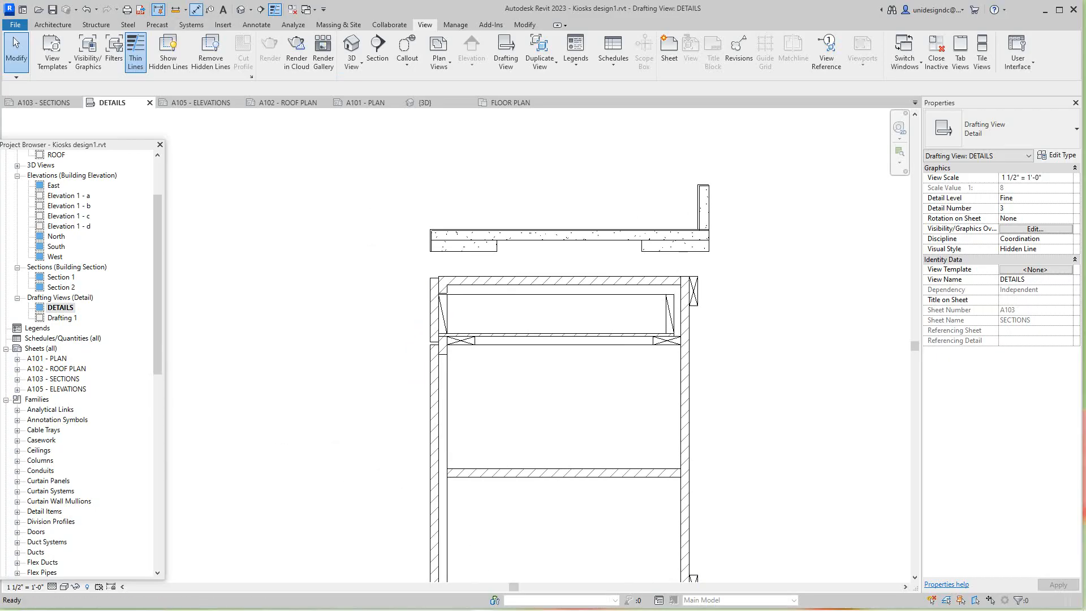
Add a vertical aligned dimension chain along the cabinet front, from the cabinet top to the door's lower edge to the bottom of the legs.
key(d)
key(i)
scroll(381, 275, down, 2)
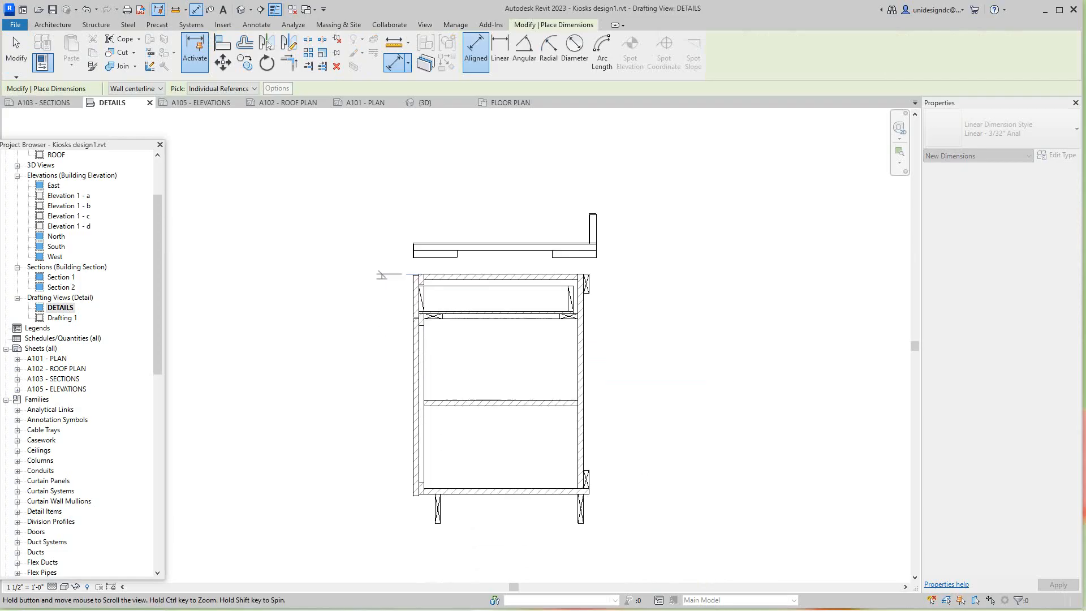
middle_drag(381, 276, 381, 238)
scroll(437, 503, up, 5)
click(393, 412)
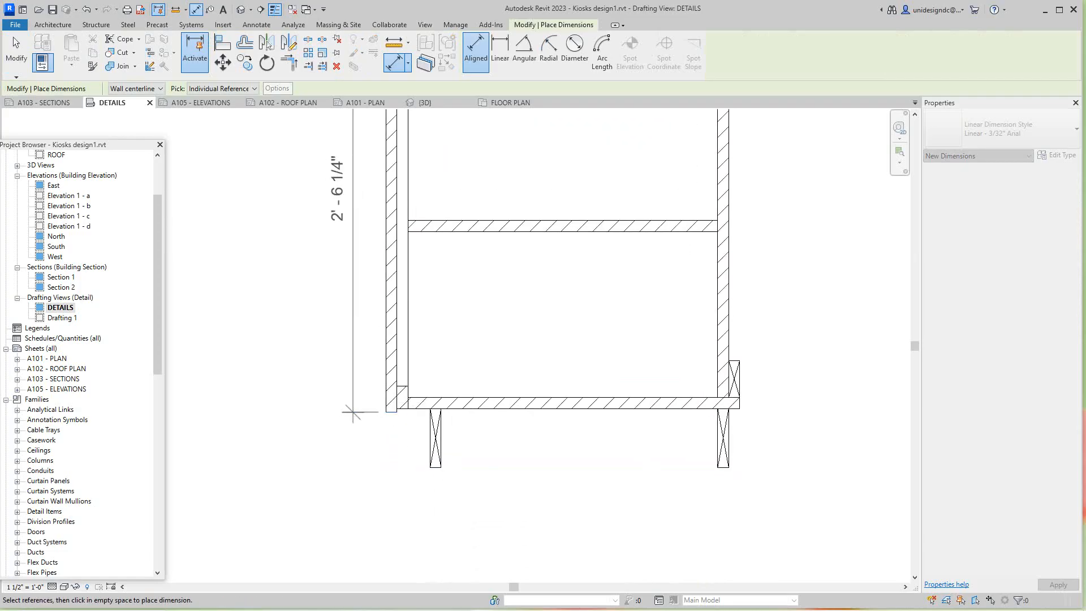
scroll(353, 412, down, 4)
scroll(340, 381, up, 6)
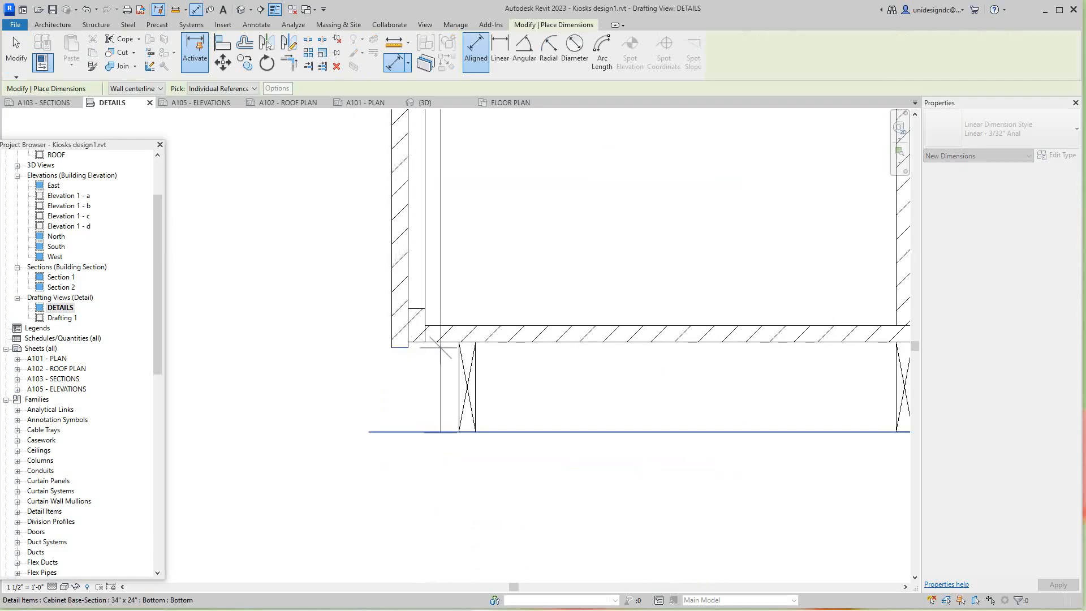
click(459, 432)
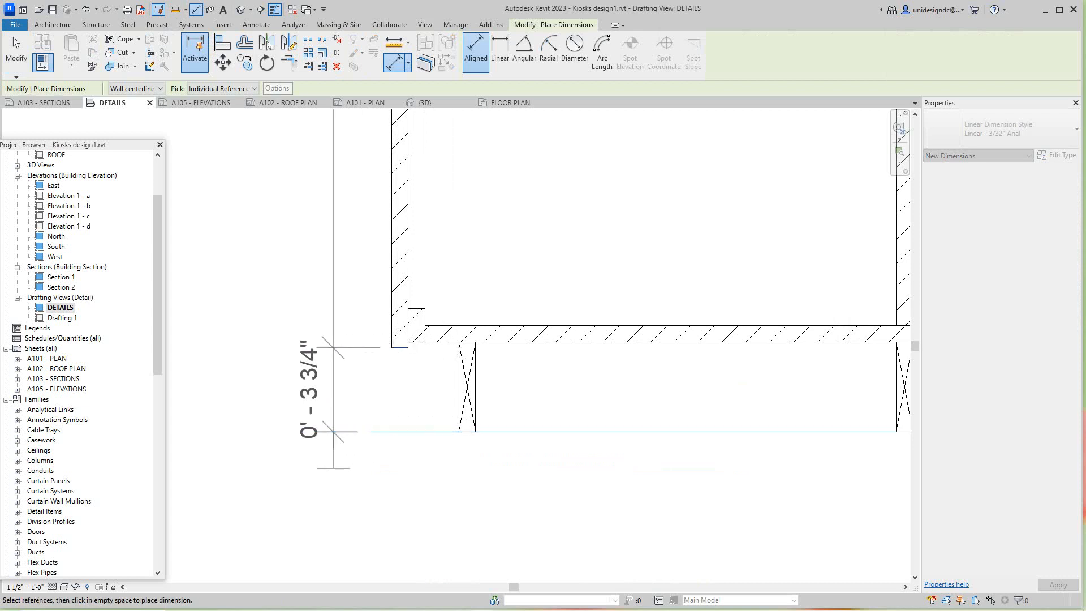
scroll(337, 494, down, 5)
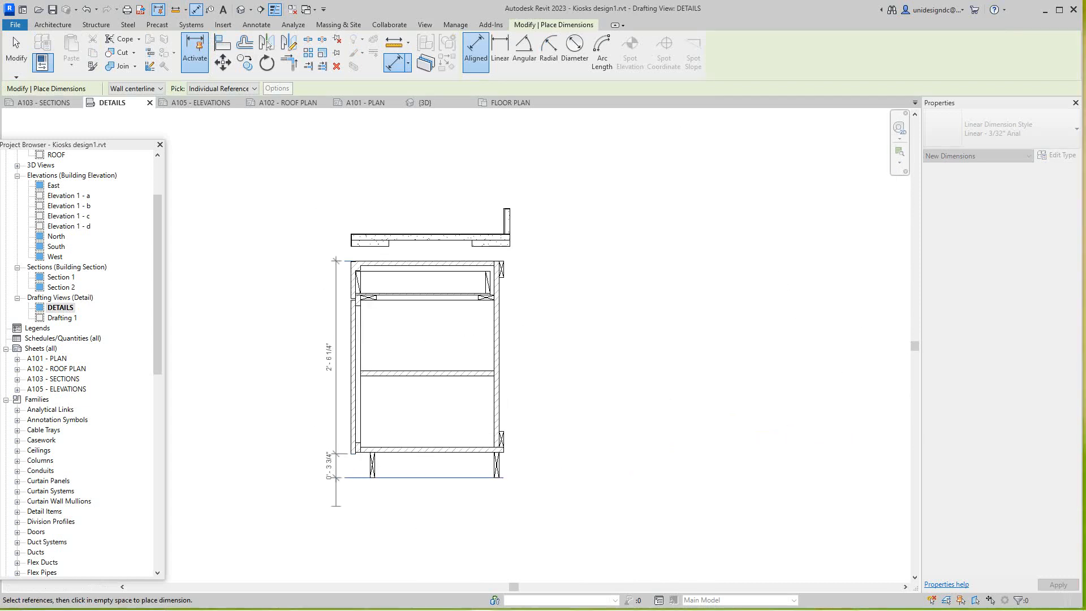
click(336, 506)
scroll(351, 508, up, 1)
right_click(350, 499)
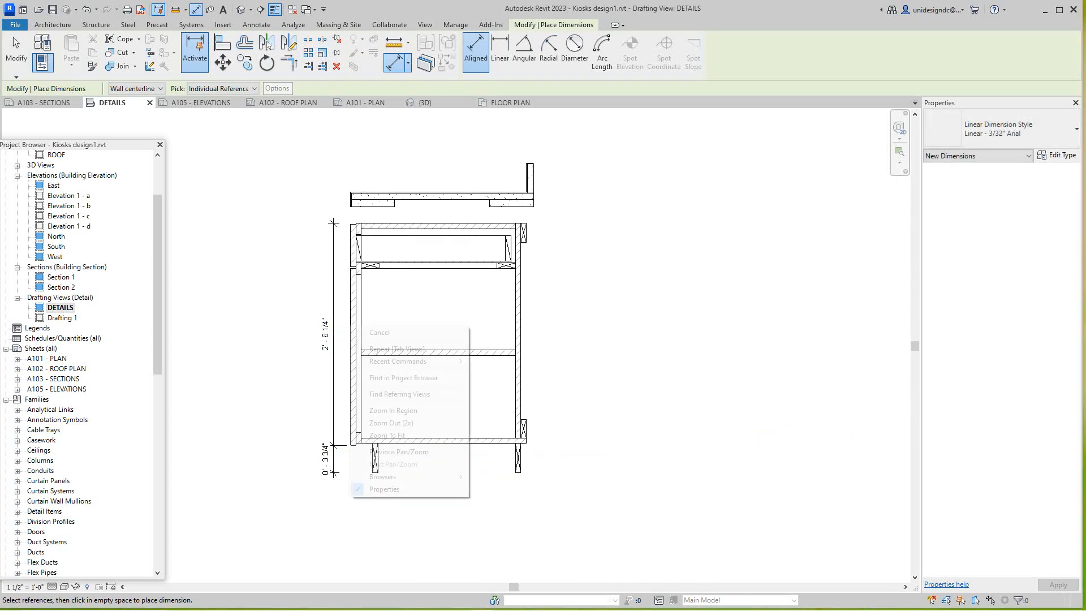
key(Escape)
Dimension the cabinet's depth from the front face to the outer back panel face, placing the dimension line above the countertop.
scroll(333, 223, up, 3)
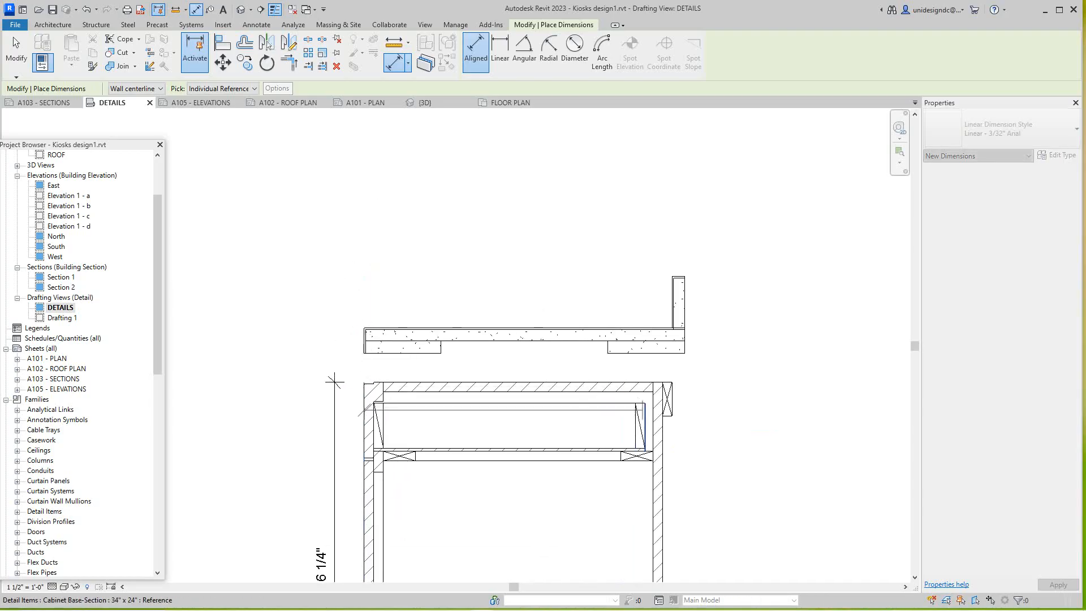
click(365, 404)
click(661, 406)
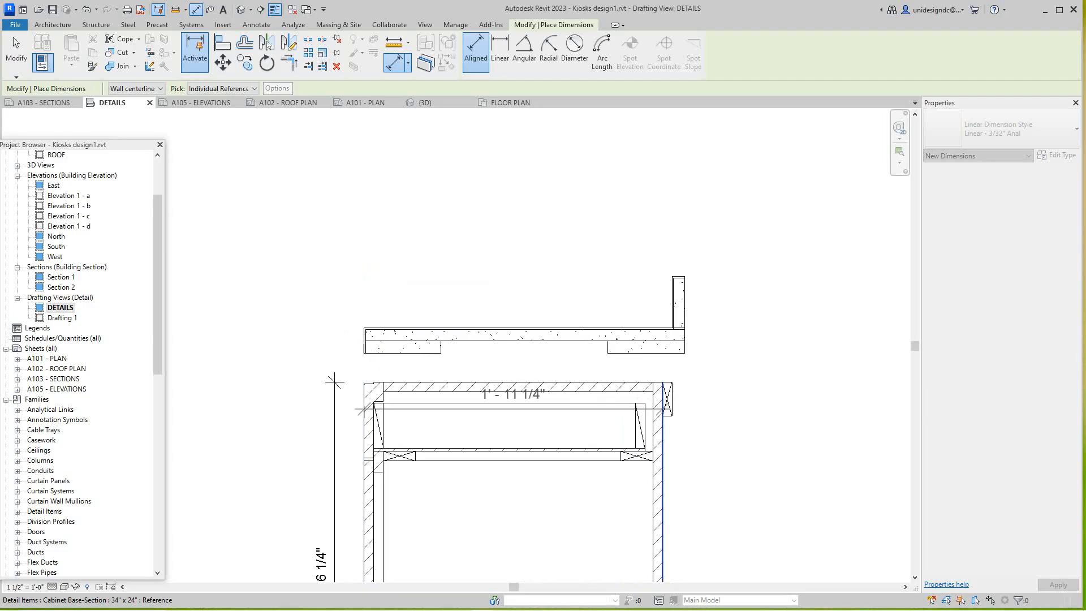
scroll(641, 255, up, 1)
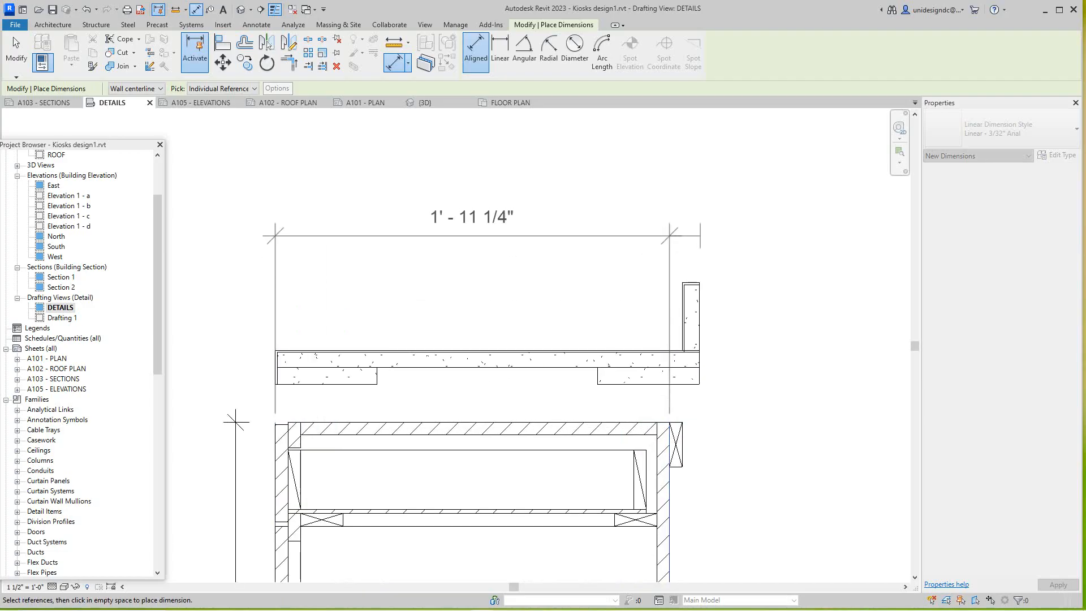
click(700, 236)
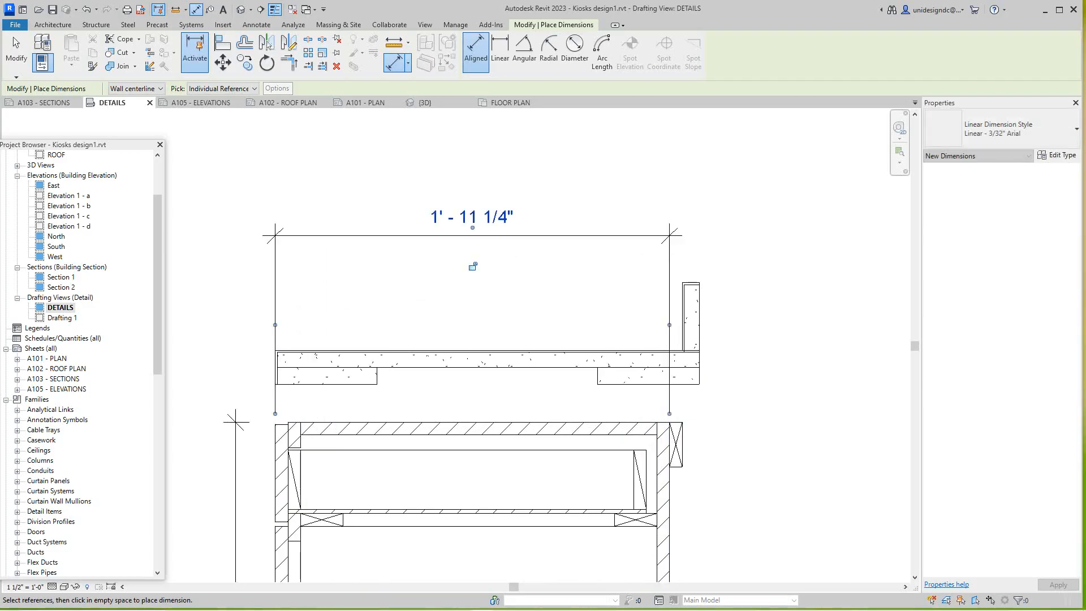
right_click(700, 236)
click(724, 244)
middle_drag(676, 447, 756, 260)
scroll(351, 500, up, 2)
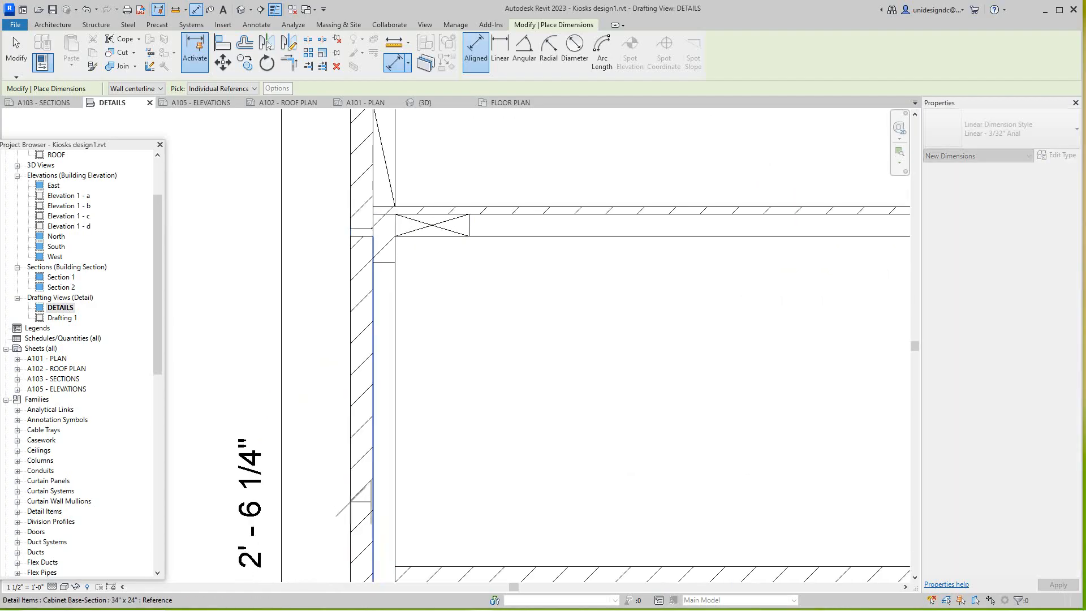
click(372, 501)
scroll(373, 471, down, 2)
middle_drag(373, 470, 360, 229)
scroll(383, 510, down, 1)
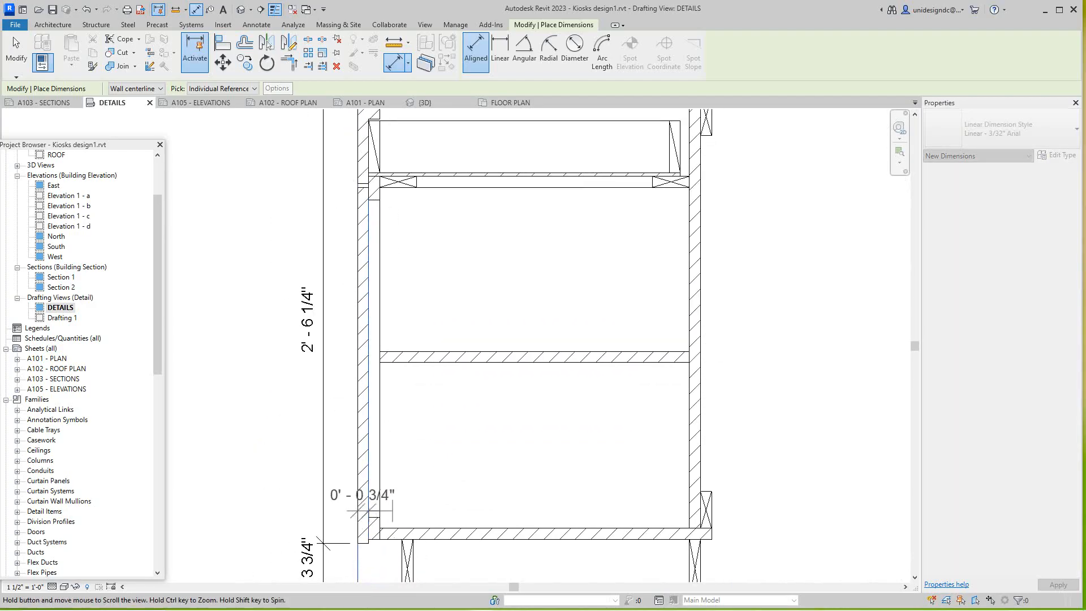
middle_drag(383, 508, 392, 425)
scroll(414, 490, up, 3)
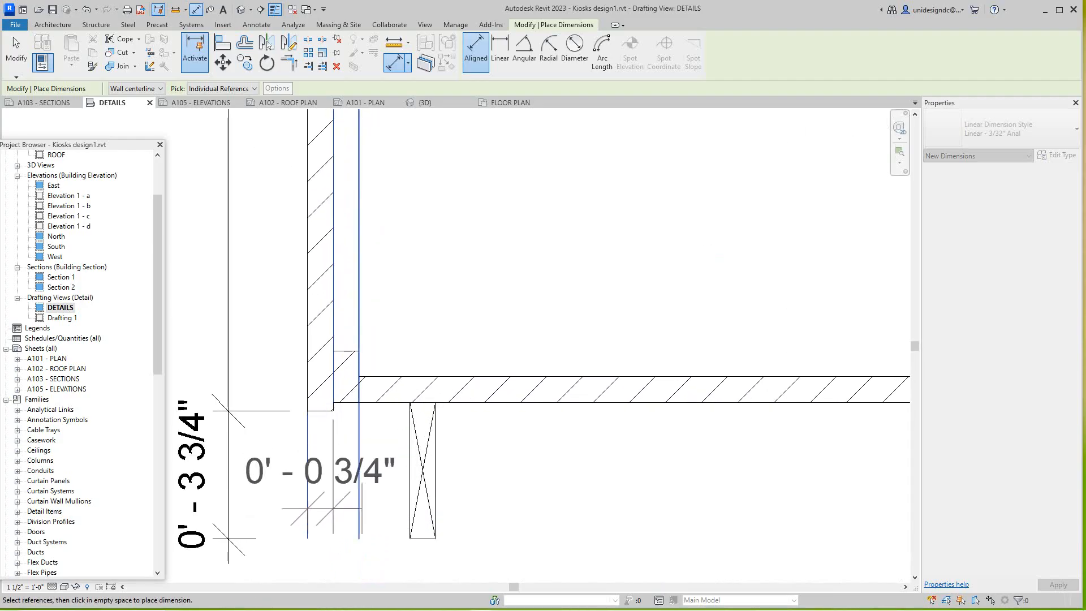
click(359, 441)
scroll(350, 486, up, 2)
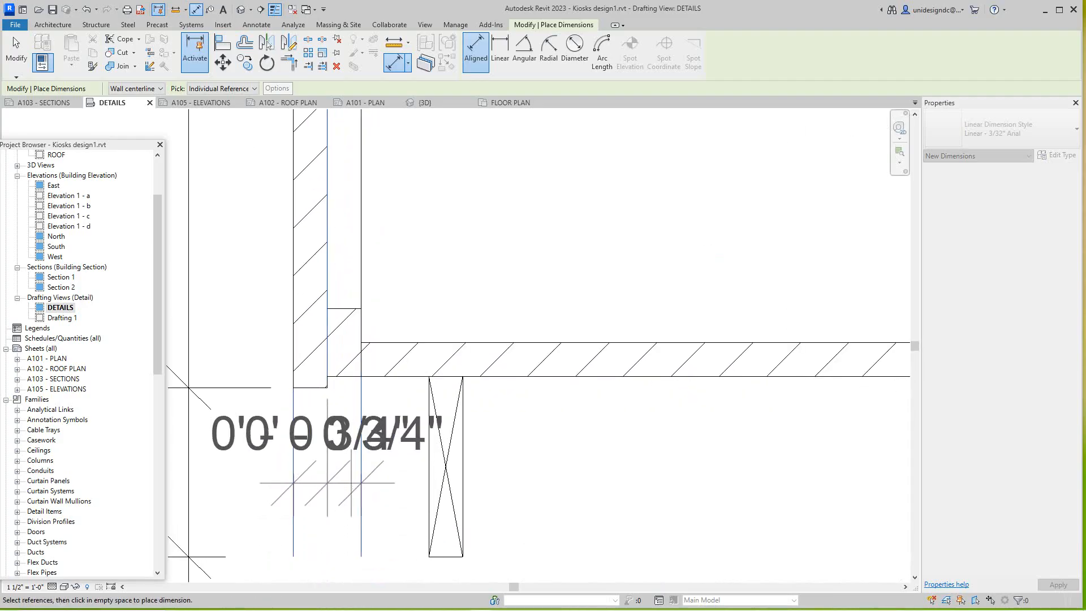
right_click(362, 312)
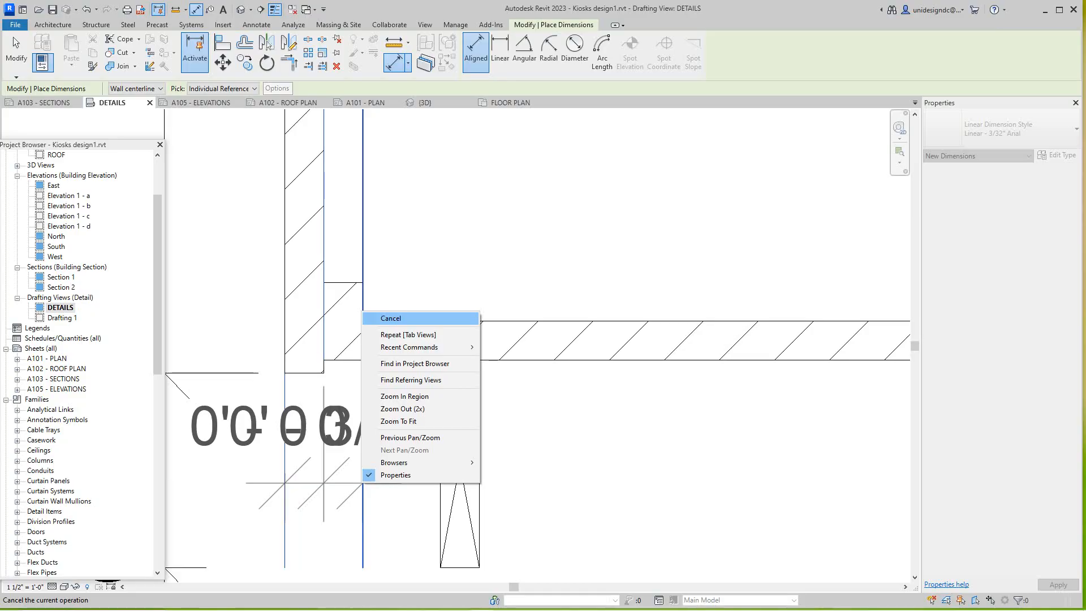
click(390, 317)
Examine the cabinet and countertop detail together with its height and depth dimensions.
scroll(396, 318, down, 2)
middle_drag(430, 141, 352, 451)
scroll(463, 395, down, 2)
scroll(451, 315, down, 4)
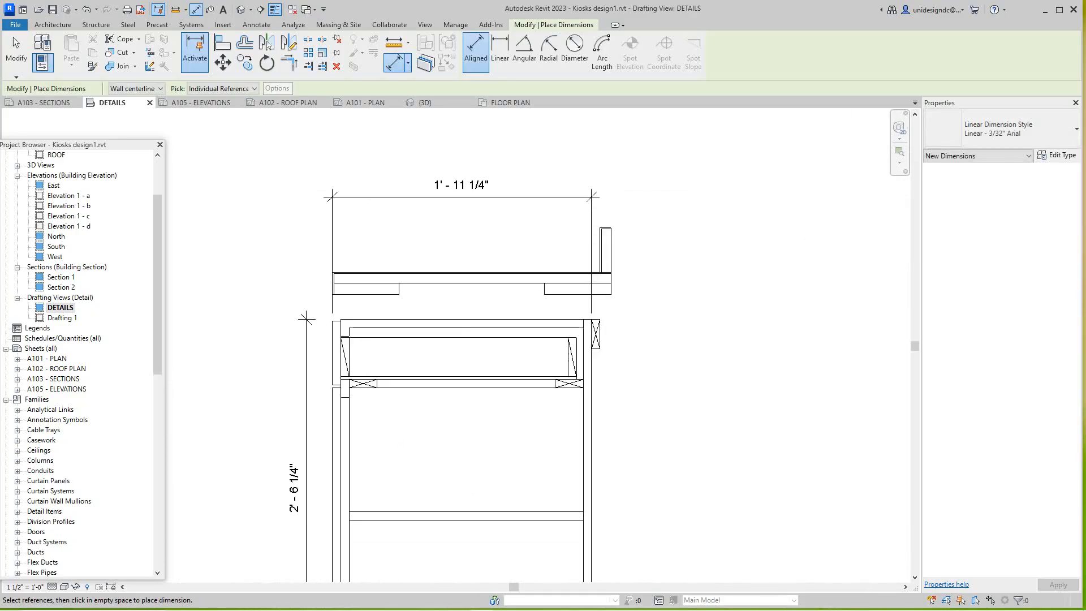
scroll(500, 540, up, 1)
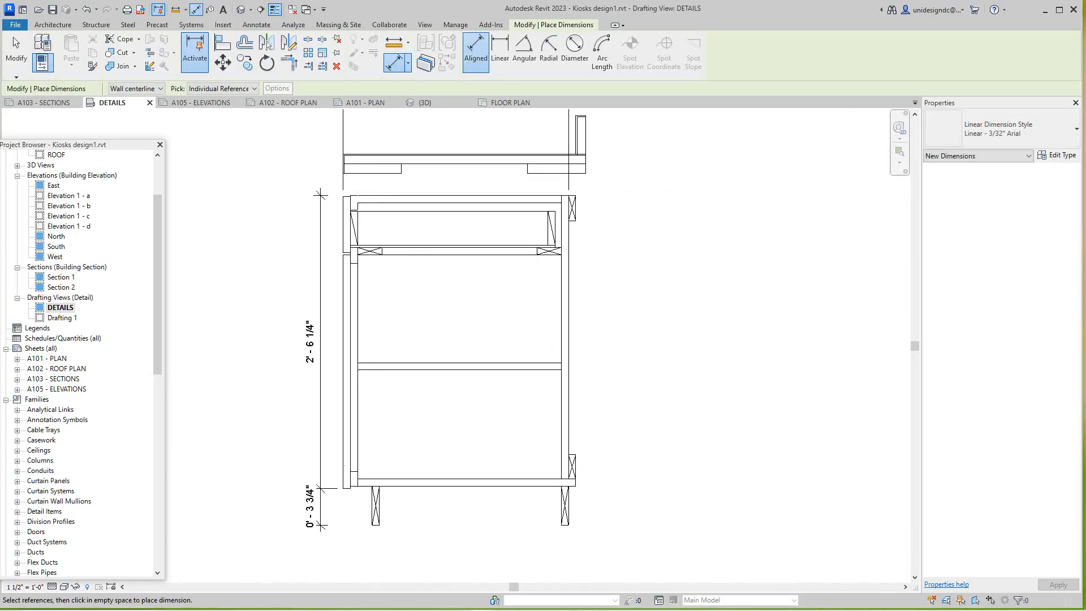
scroll(501, 540, down, 1)
middle_click(500, 540)
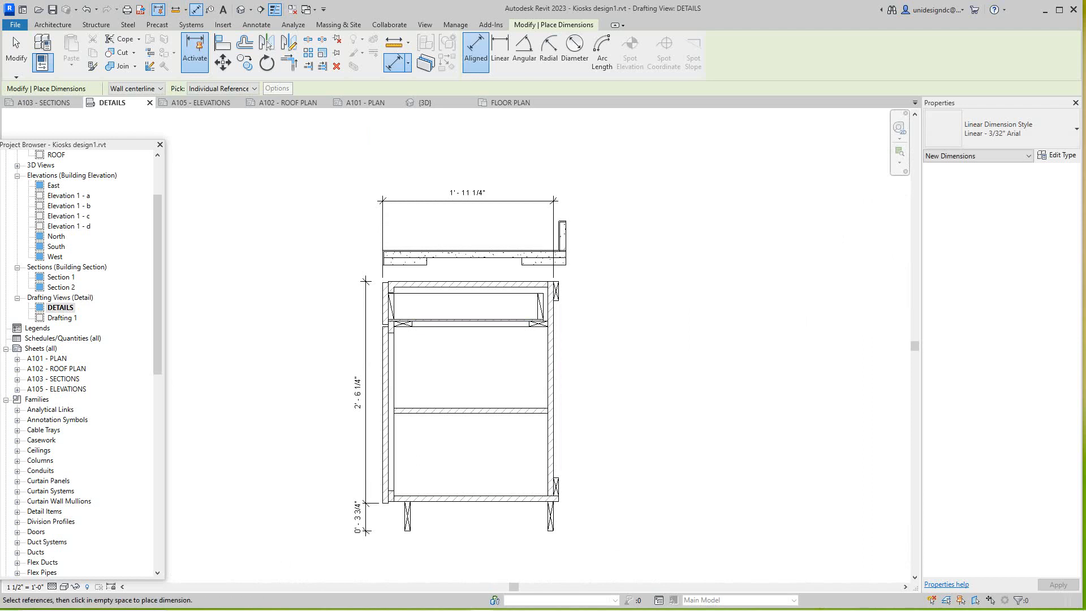
middle_drag(469, 396, 559, 415)
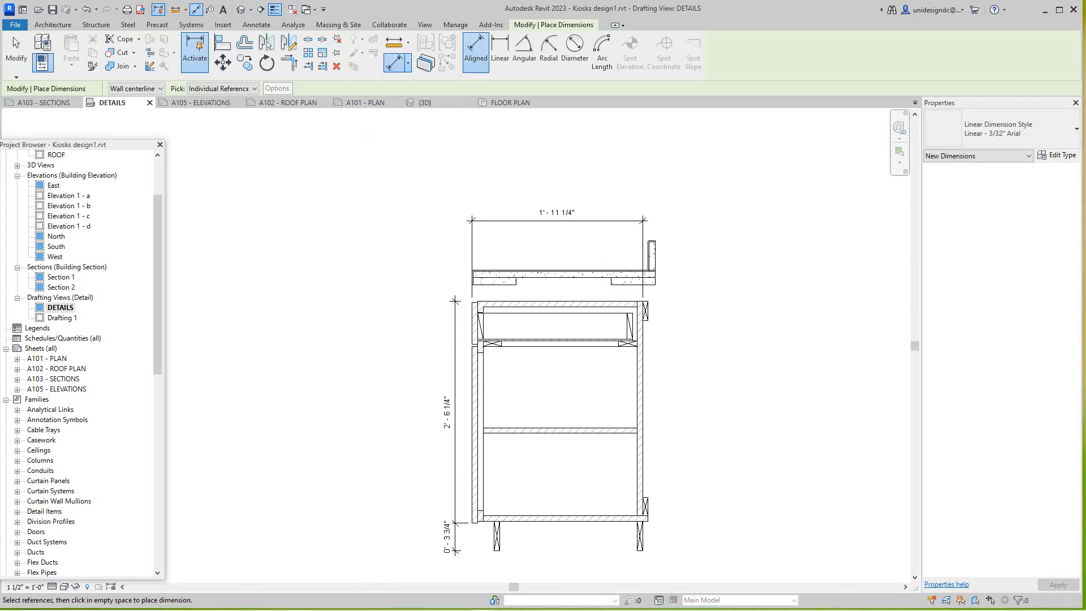
scroll(435, 270, down, 1)
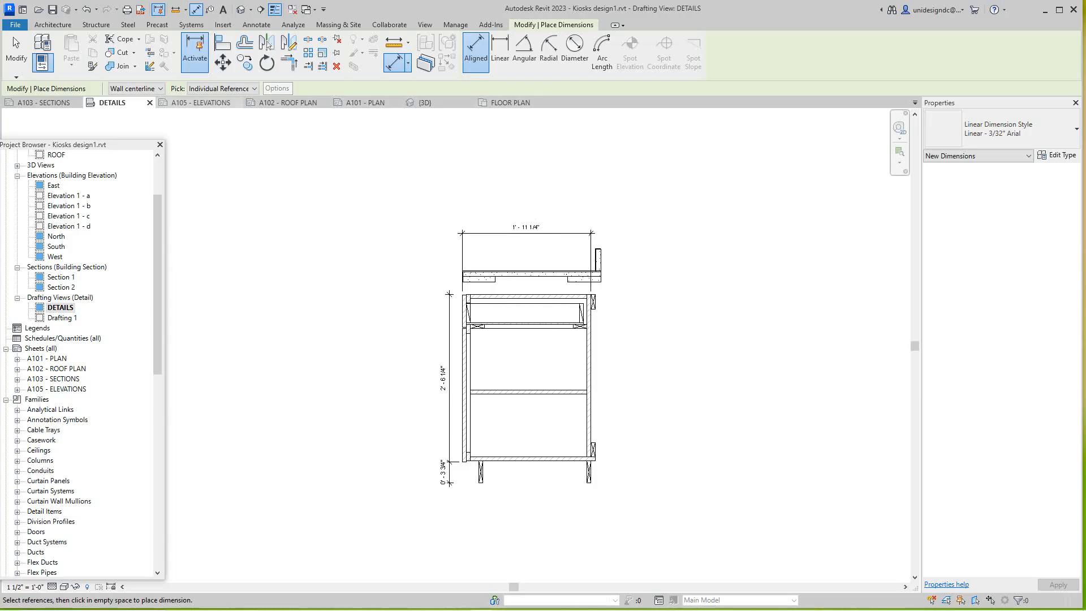
Switch to sheet A103, end the dimension command and check the dimensioned DETAILS viewport beside the sections.
click(45, 103)
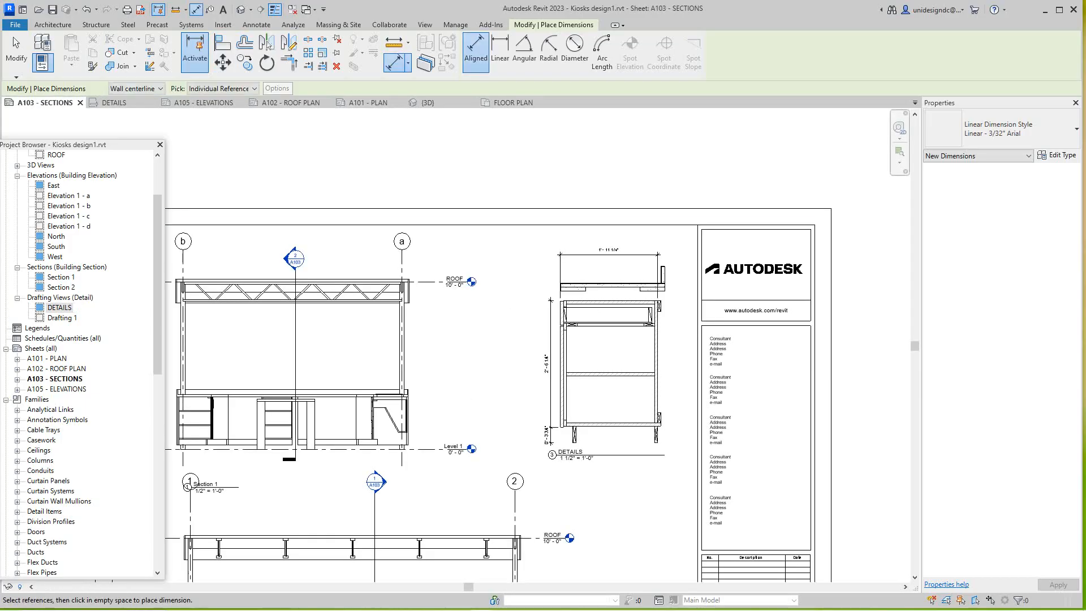
scroll(630, 481, up, 3)
right_click(596, 372)
click(616, 376)
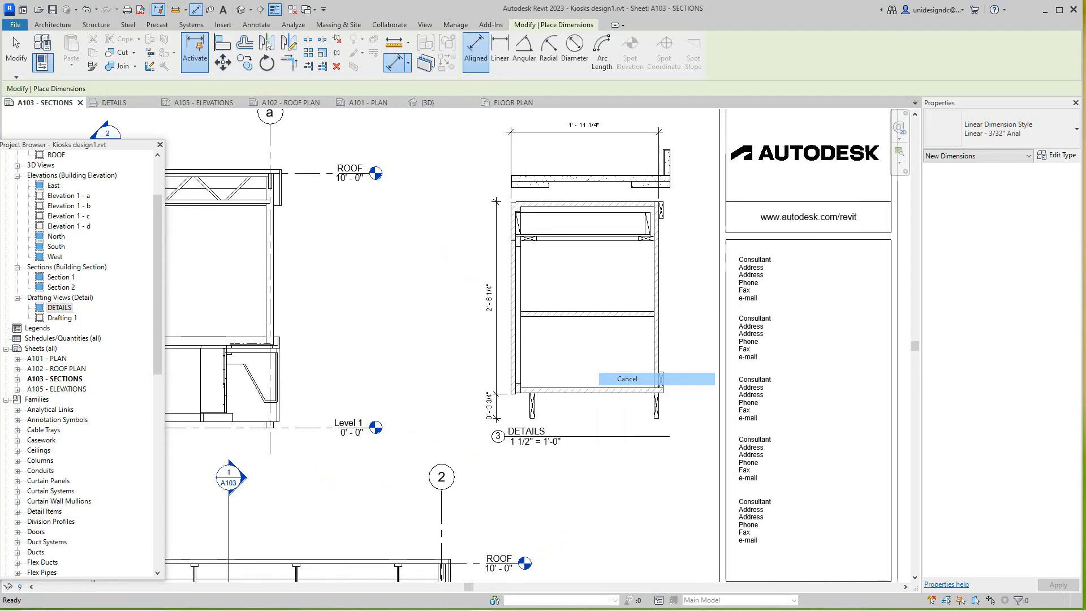
click(622, 379)
key(Escape)
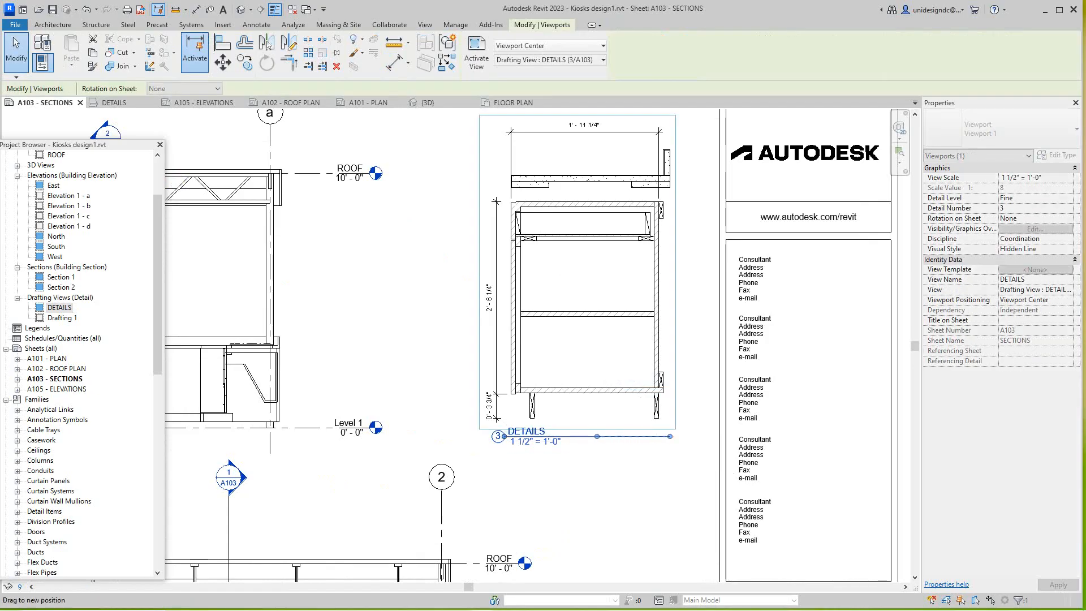
scroll(584, 480, down, 3)
middle_drag(583, 480, 566, 339)
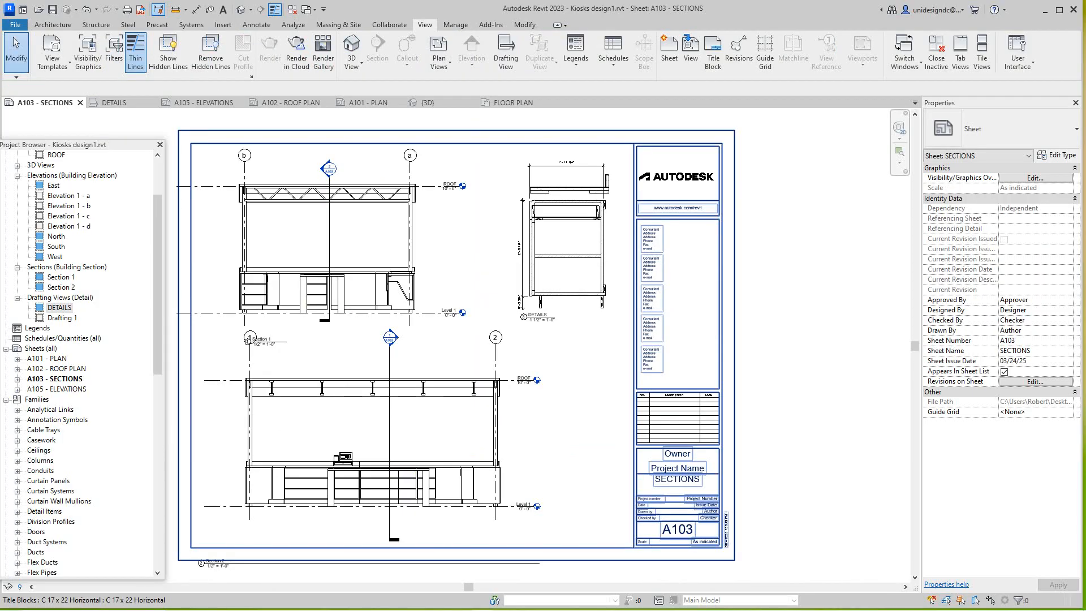
Open the DETAILS drafting view and browse the Autodesk family library's 123200-Manufactured Wood Casework detail items.
double_click(59, 307)
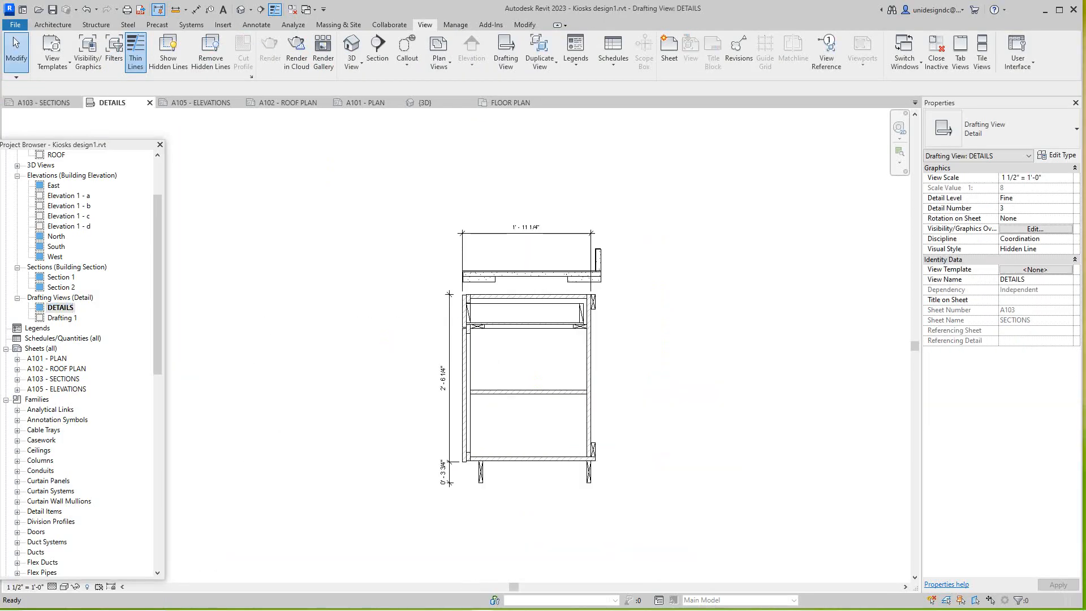
scroll(559, 252, down, 1)
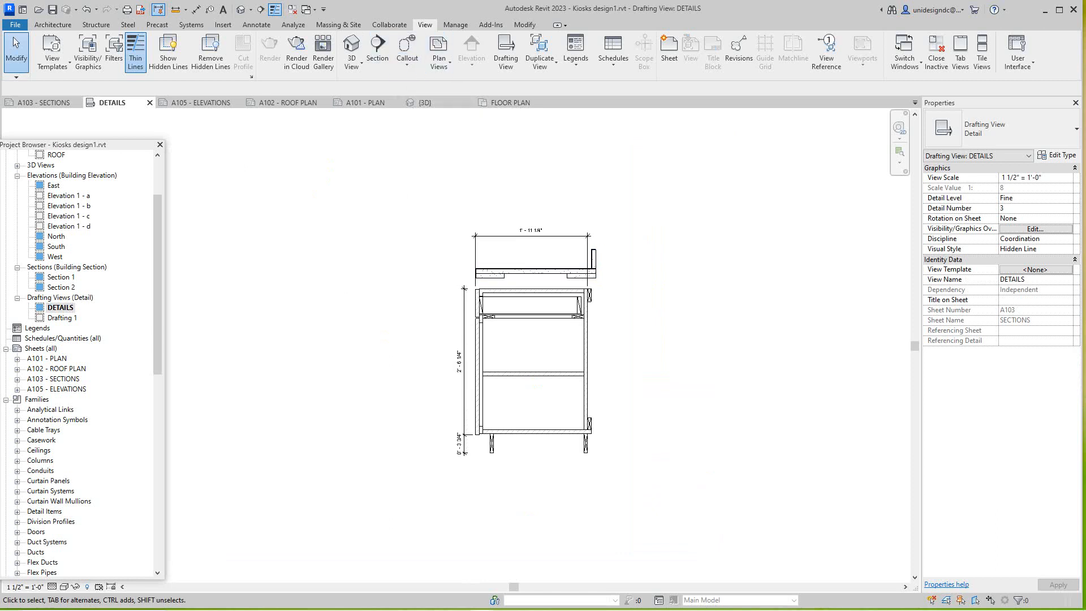
middle_drag(535, 255, 531, 306)
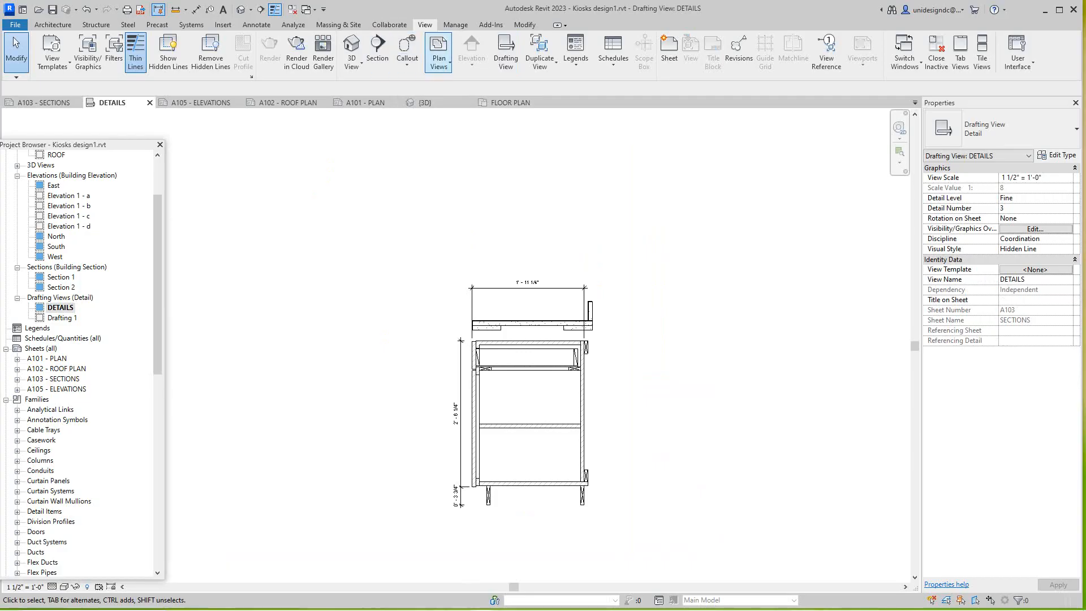
click(222, 25)
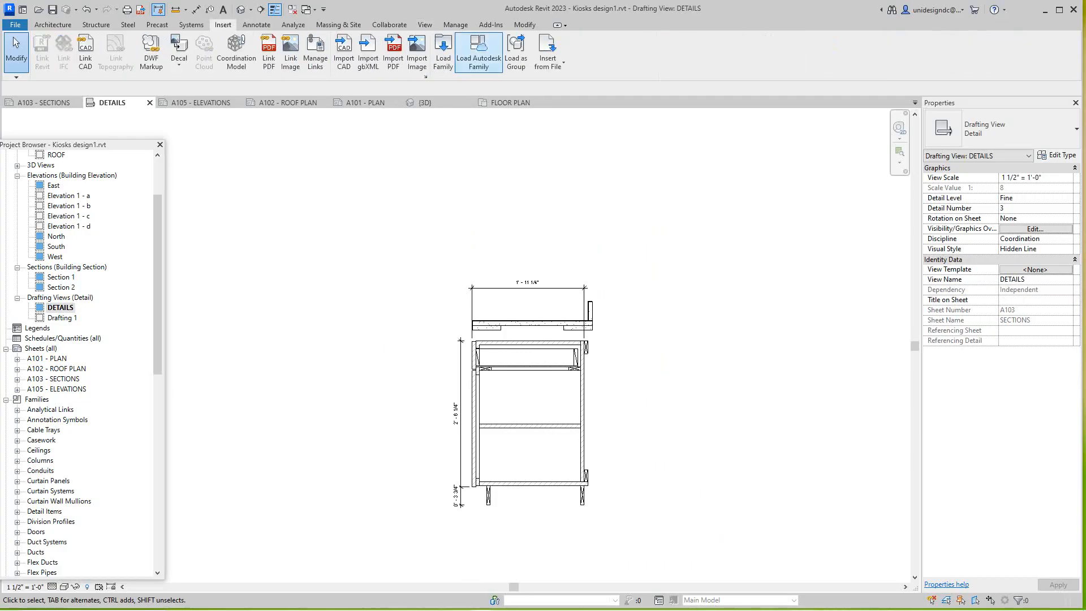
click(479, 52)
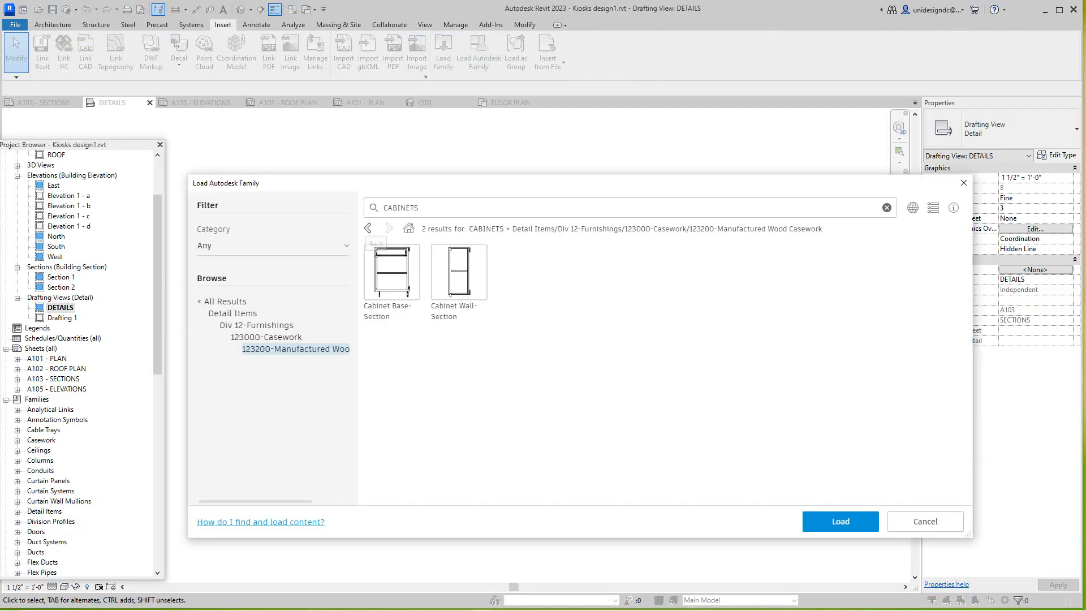
click(367, 228)
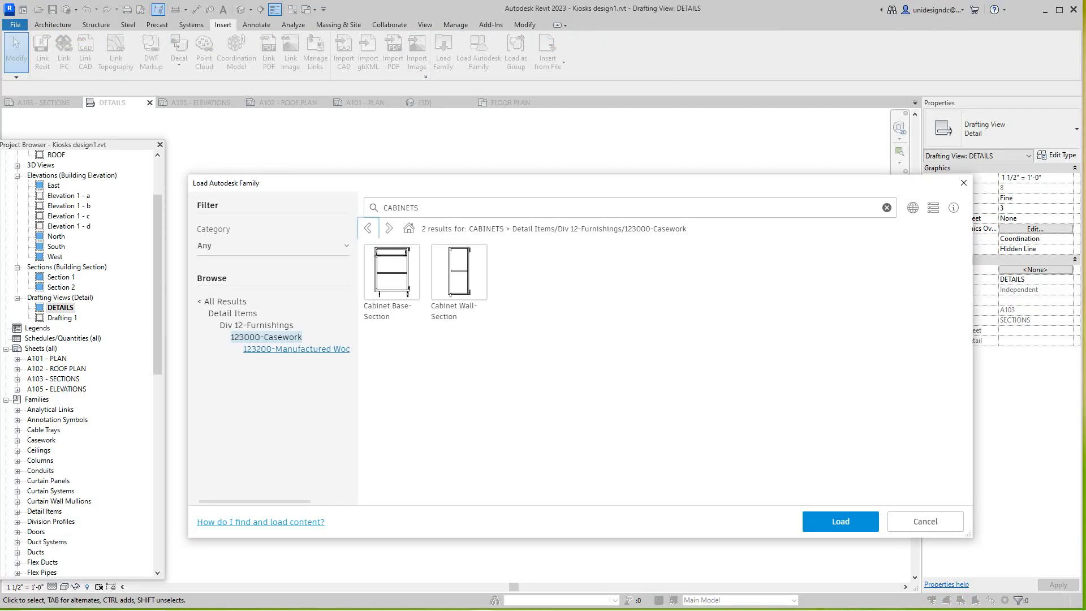
click(295, 349)
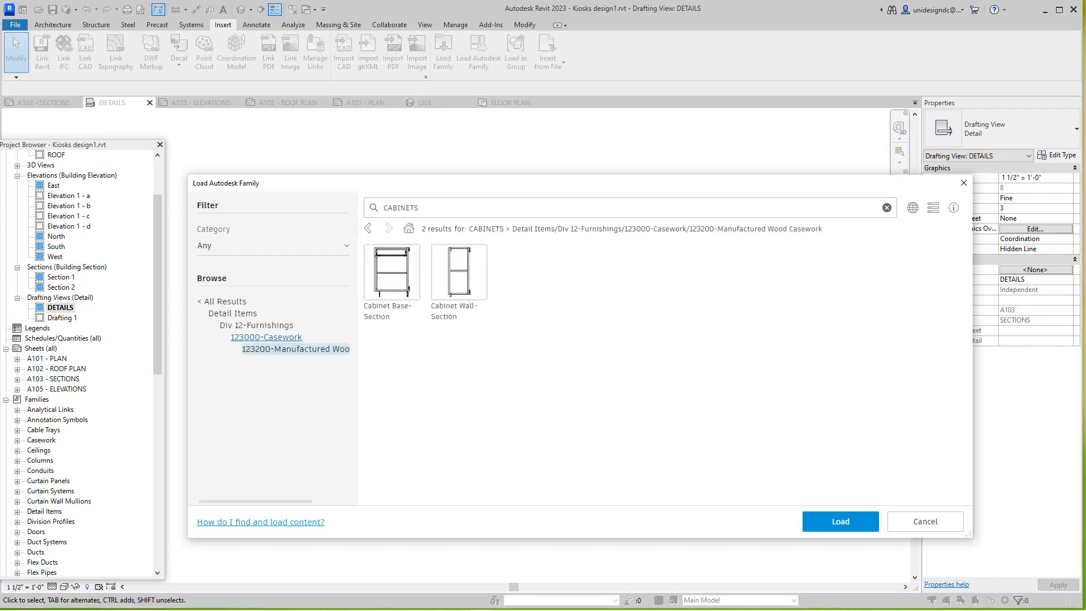
Search the family library for CABINETS and narrow the results through Detail Items, Div 12-Furnishings and 123000-Casework to 123200-Manufactured Wood Casework.
click(419, 208)
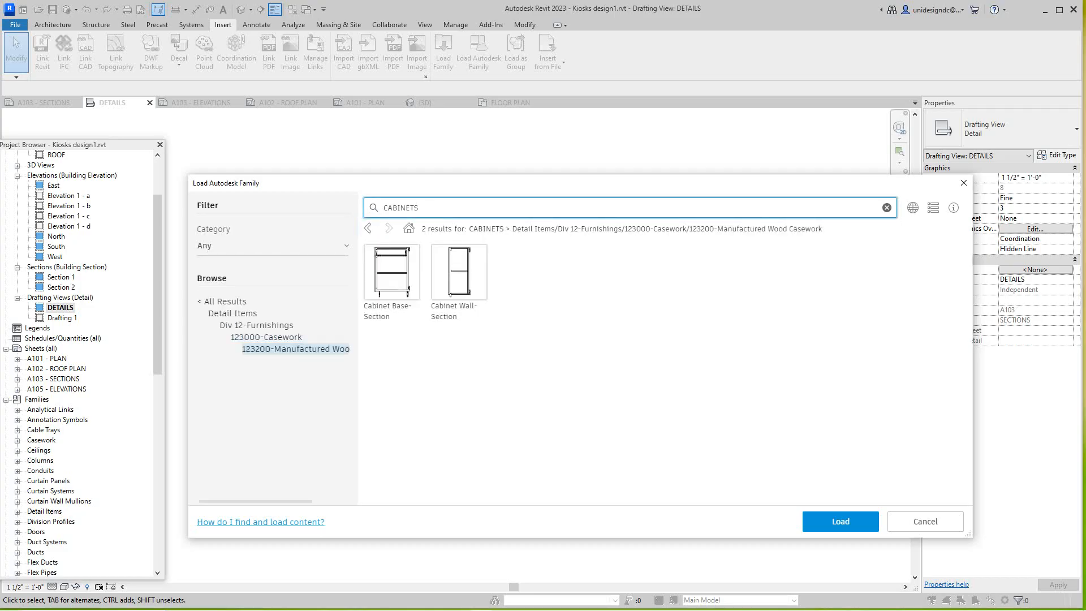
key(Return)
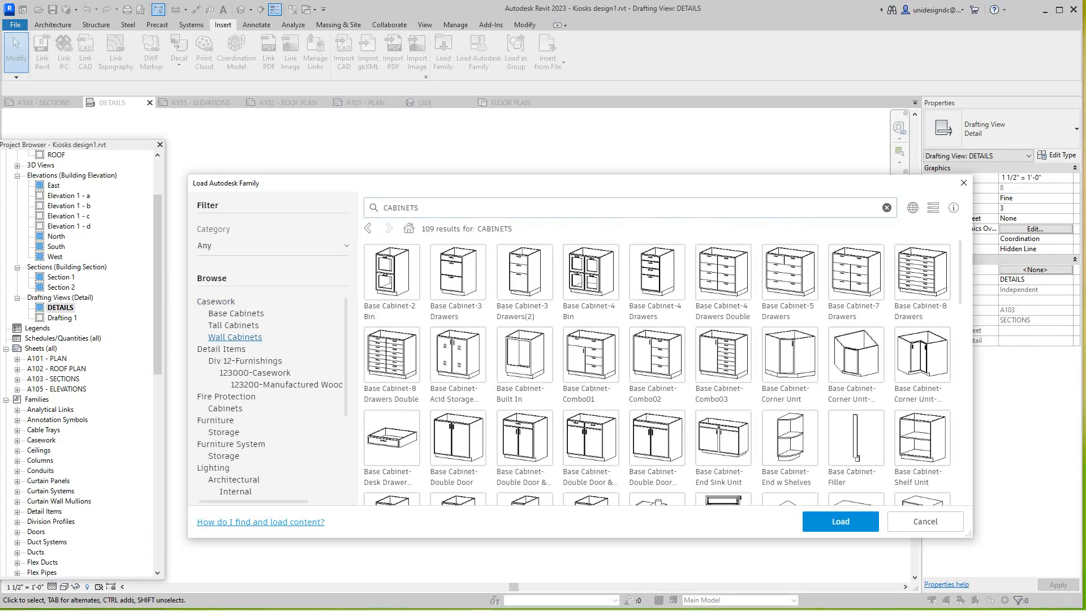
scroll(232, 367, down, 3)
scroll(232, 367, up, 3)
click(221, 349)
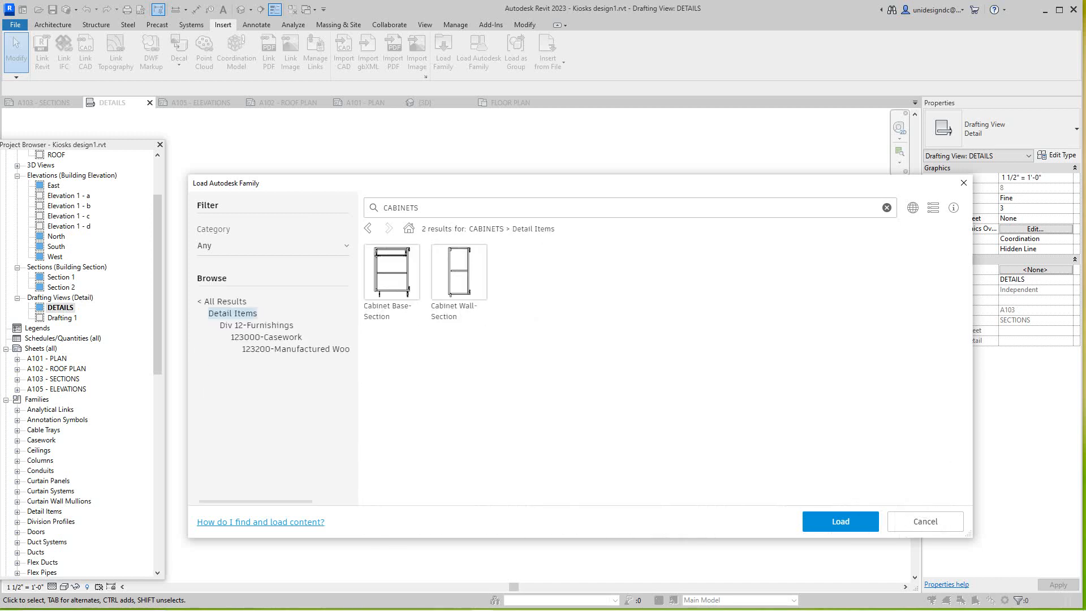
click(256, 325)
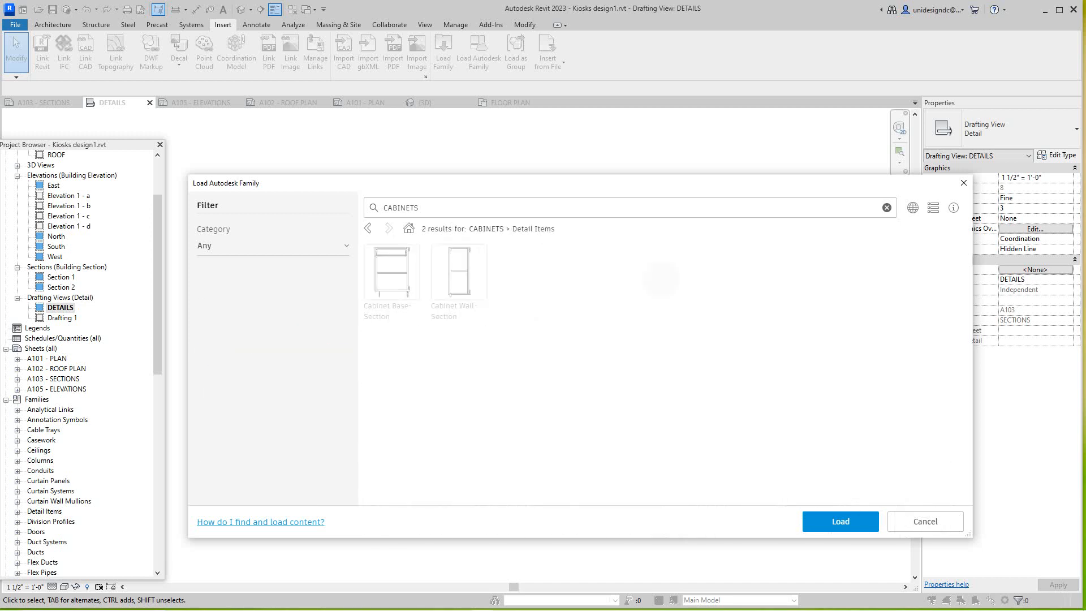
click(265, 337)
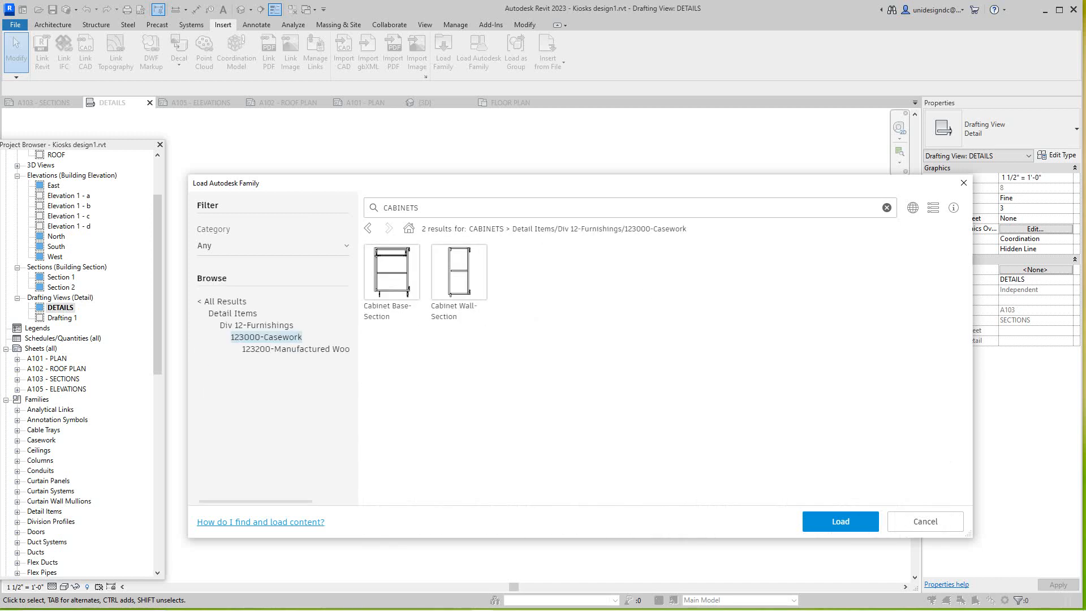
click(296, 349)
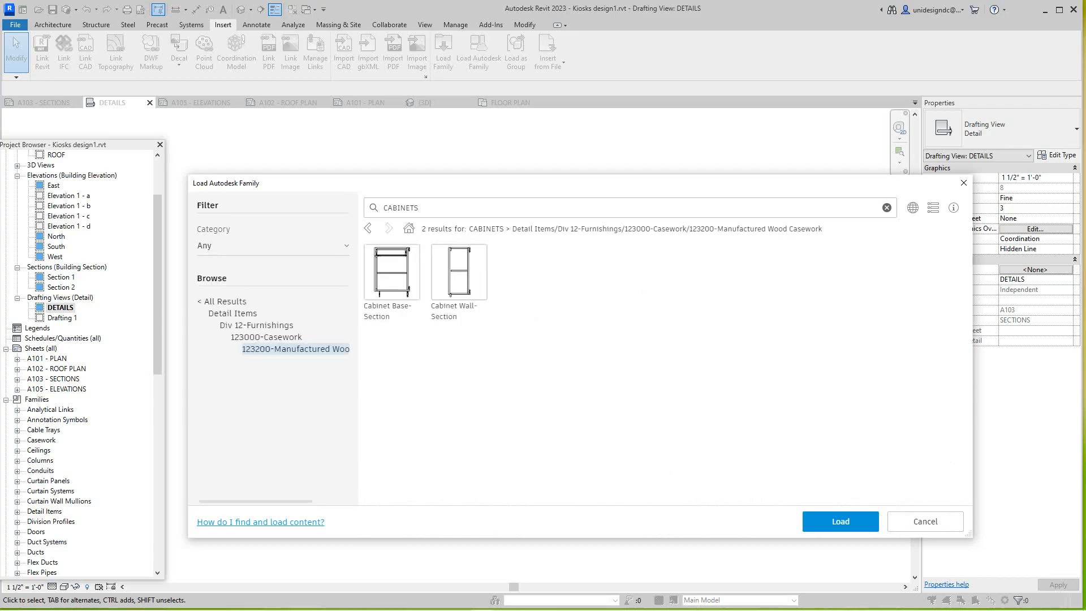
Return to the full CABINETS results, look through their categories and filter them to Detail Items.
click(368, 227)
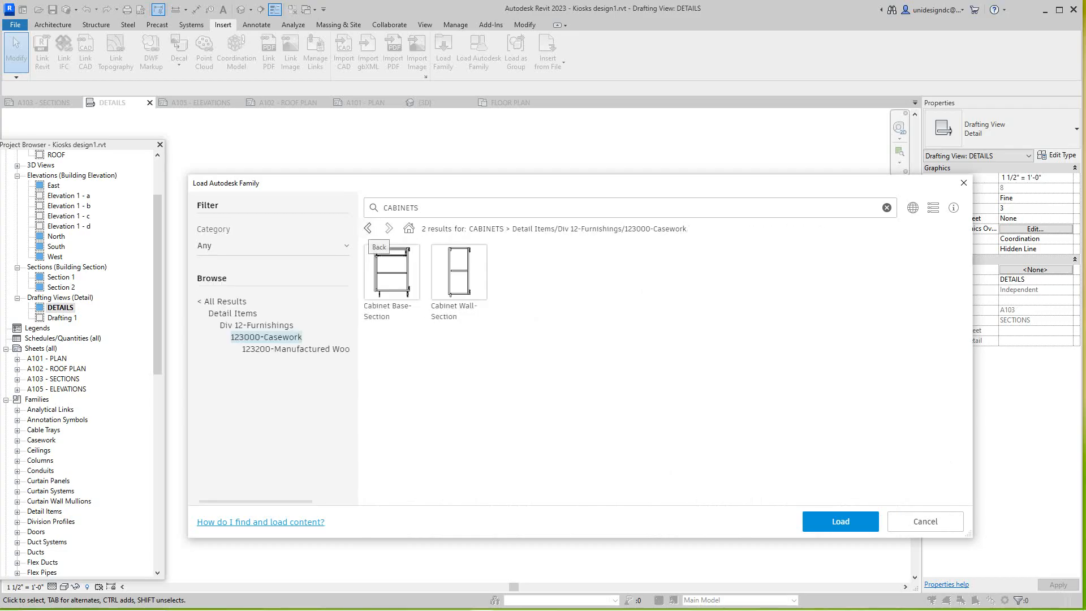
click(367, 228)
click(368, 228)
click(368, 228)
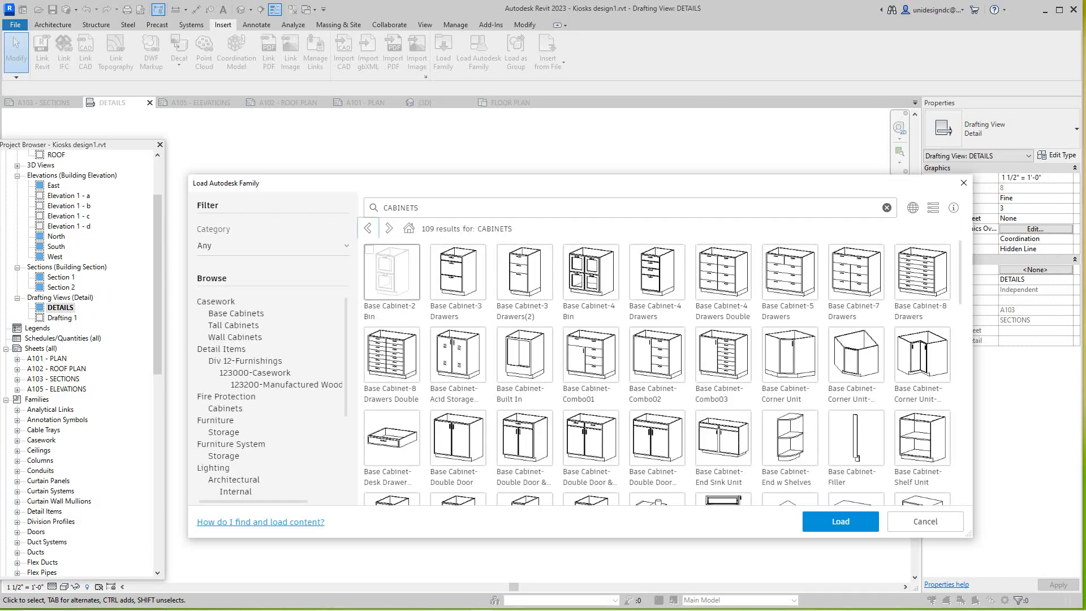
scroll(255, 368, down, 5)
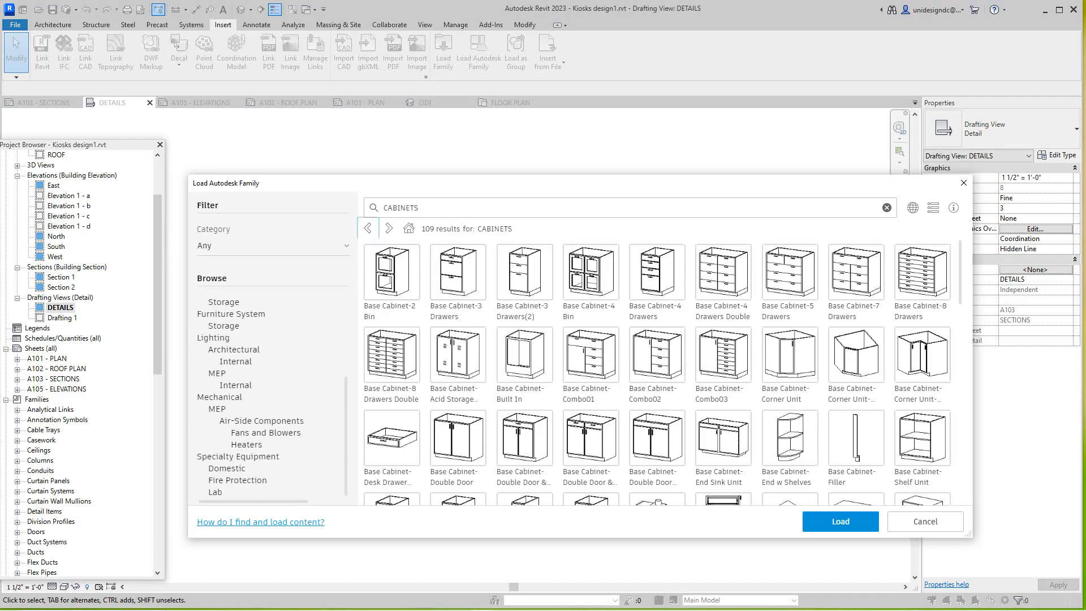
scroll(255, 368, up, 5)
click(419, 207)
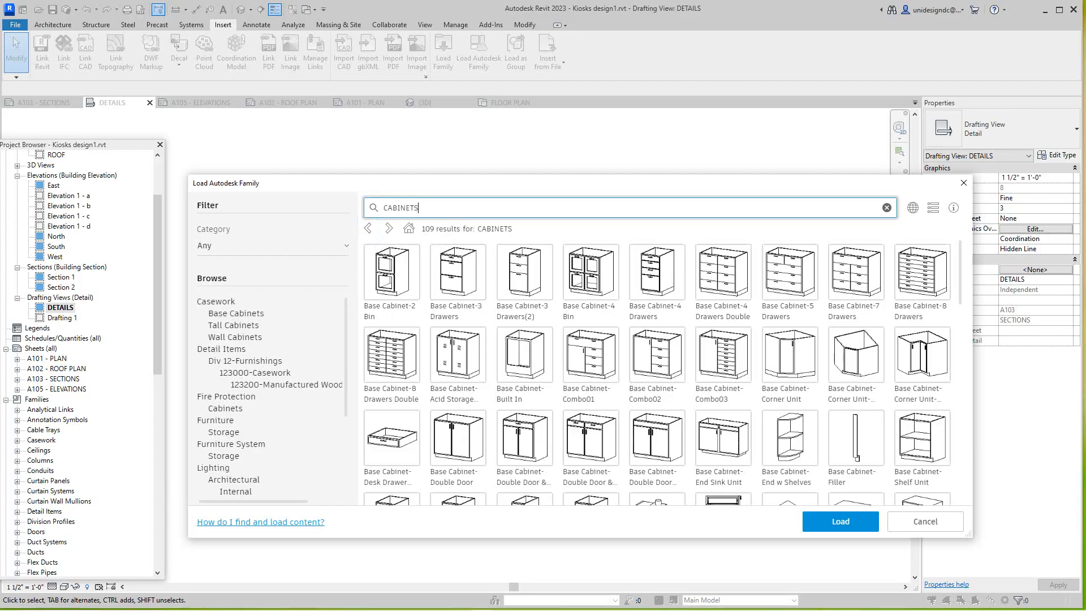
click(222, 348)
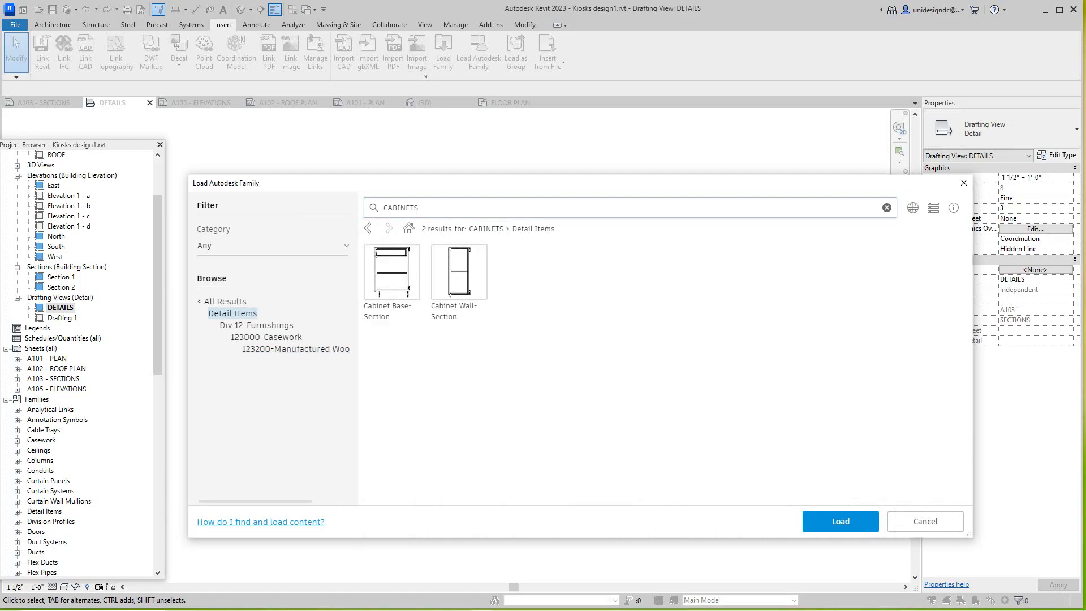
Clear the search term, examine the whole Detail Items library and close it without loading a family.
click(886, 208)
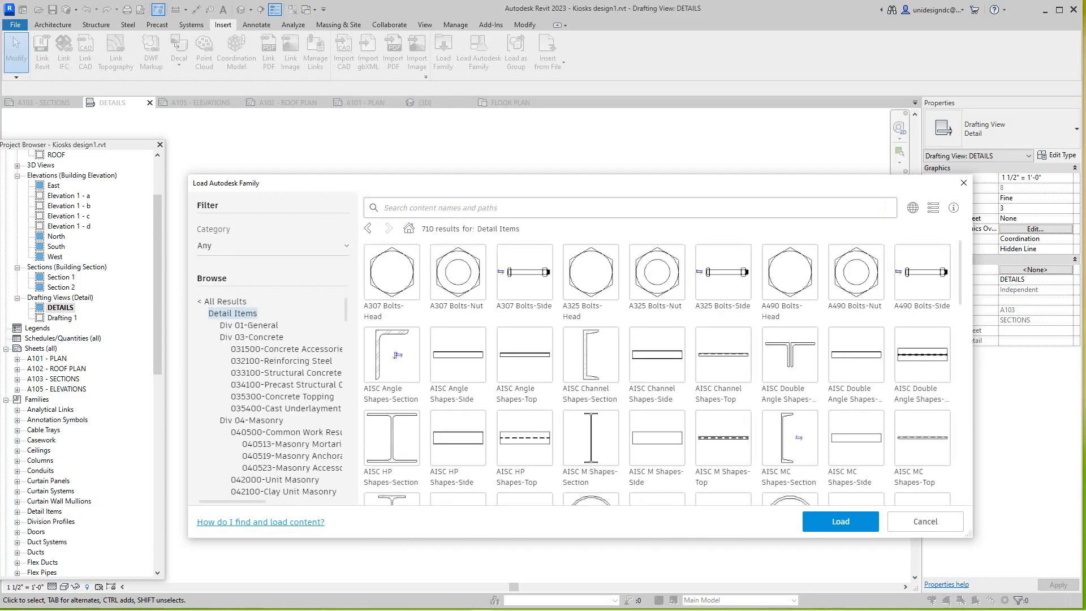
scroll(789, 403, down, 5)
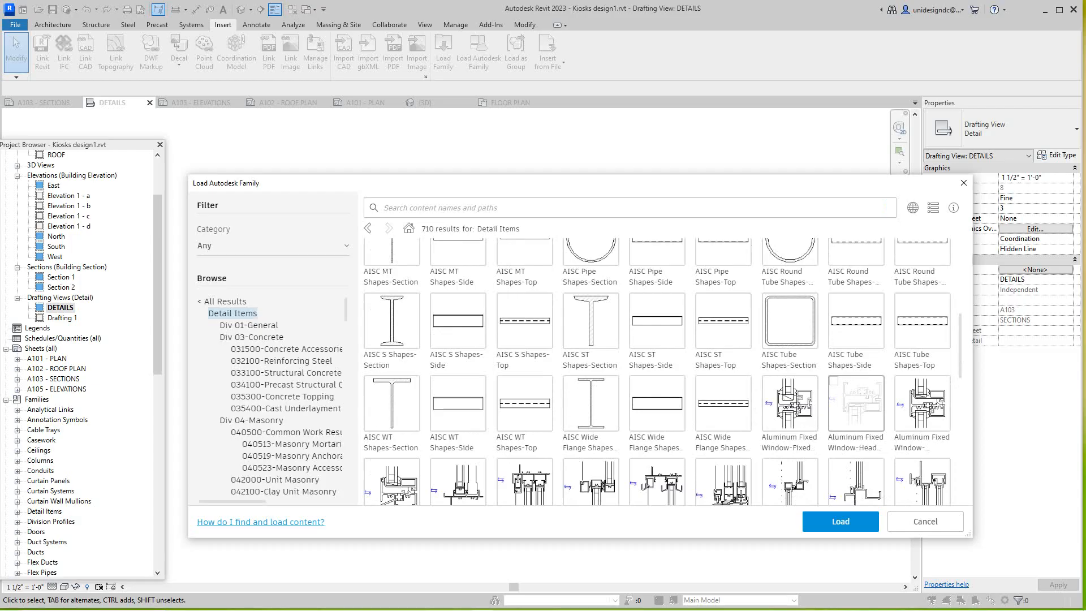
scroll(922, 403, down, 3)
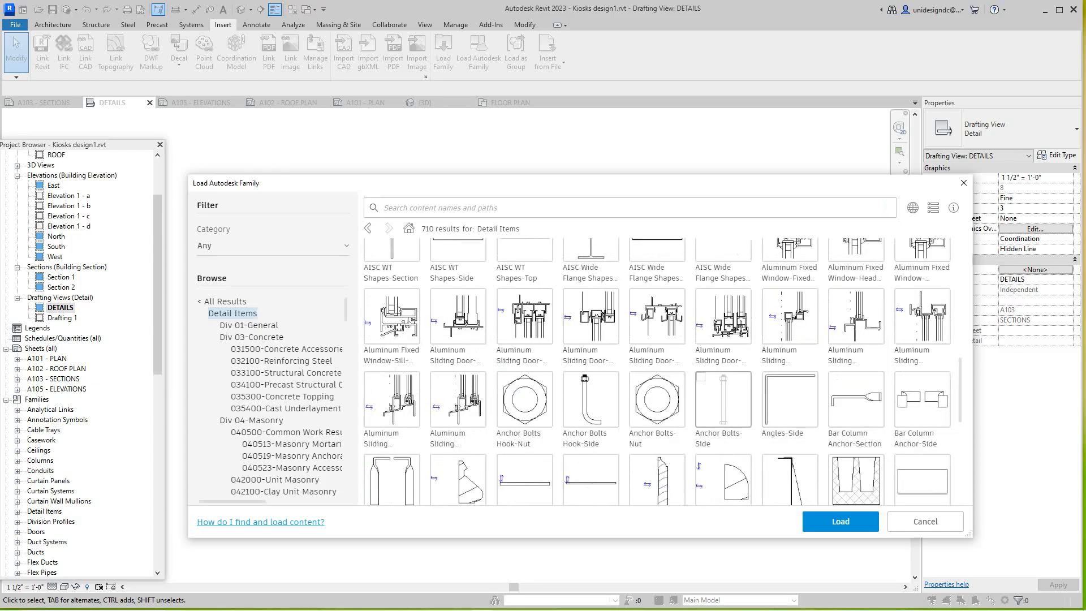
scroll(789, 399, down, 3)
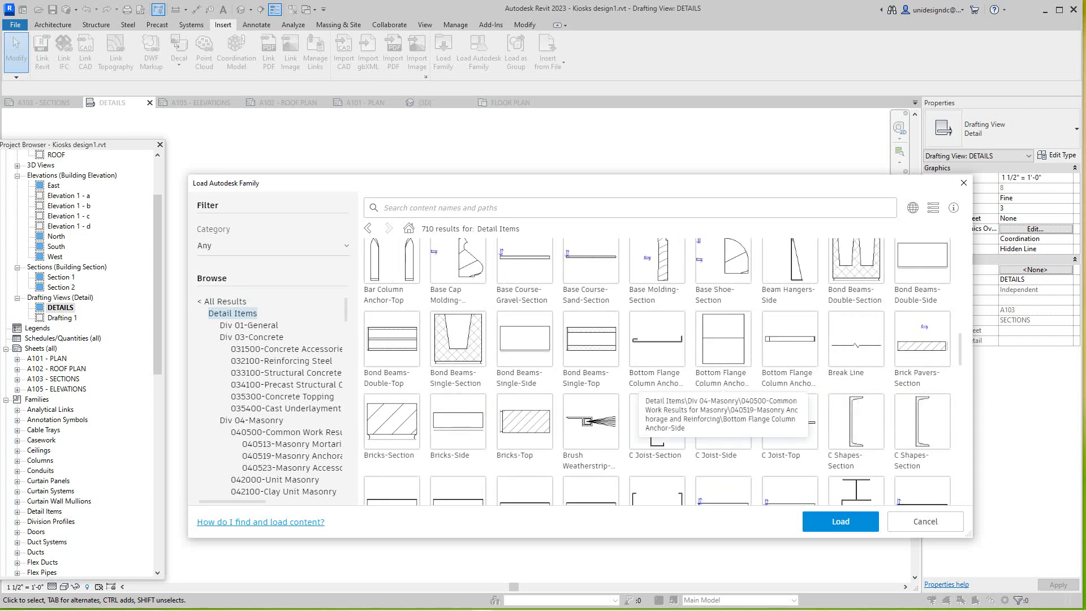
scroll(729, 395, down, 2)
scroll(790, 362, down, 5)
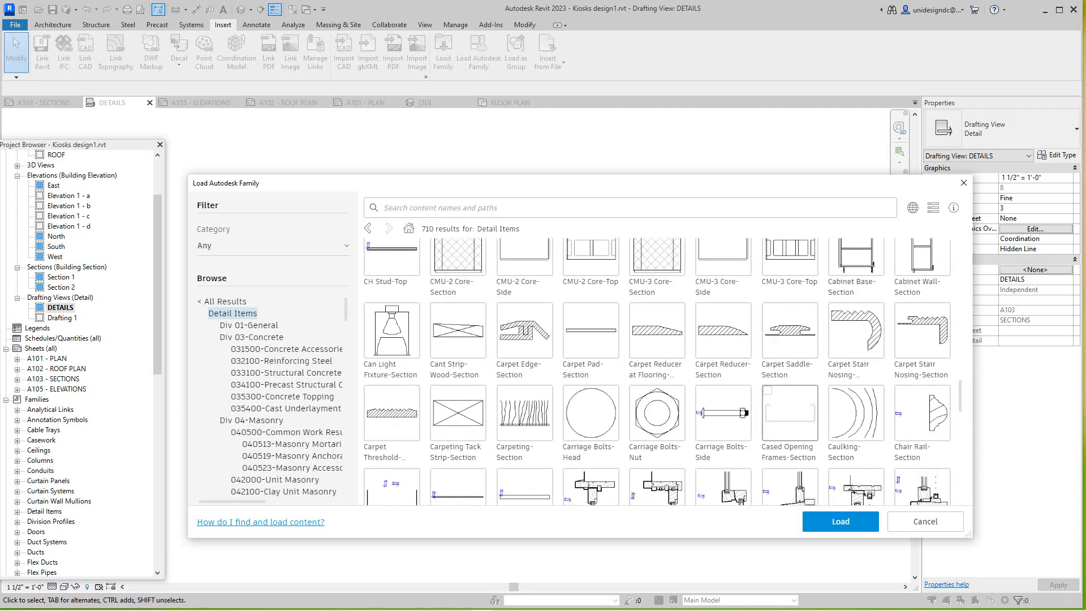
scroll(789, 339, down, 3)
scroll(789, 339, down, 3)
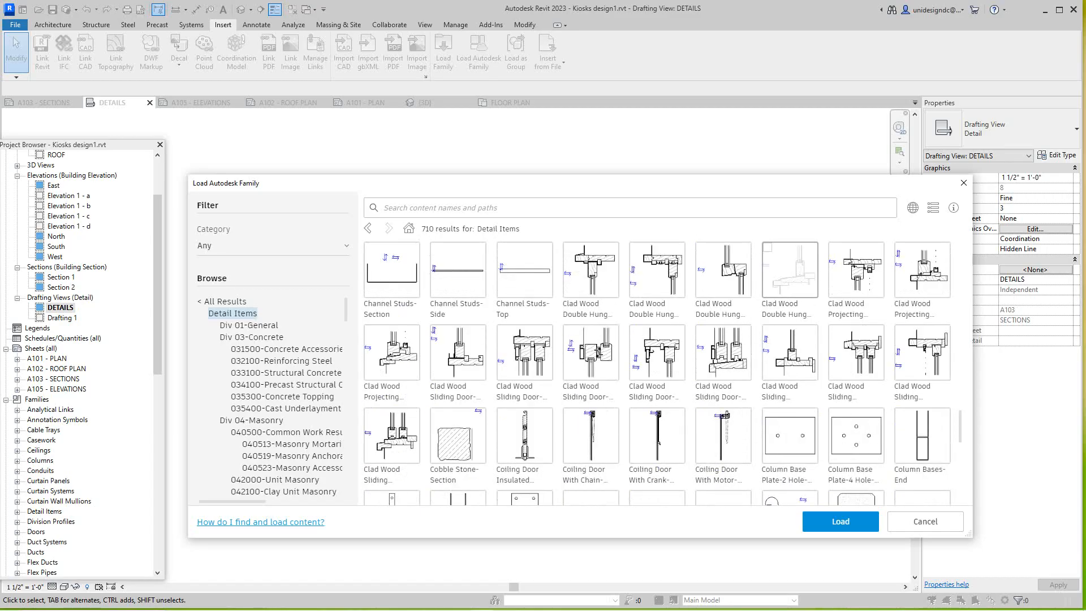
scroll(789, 316, down, 5)
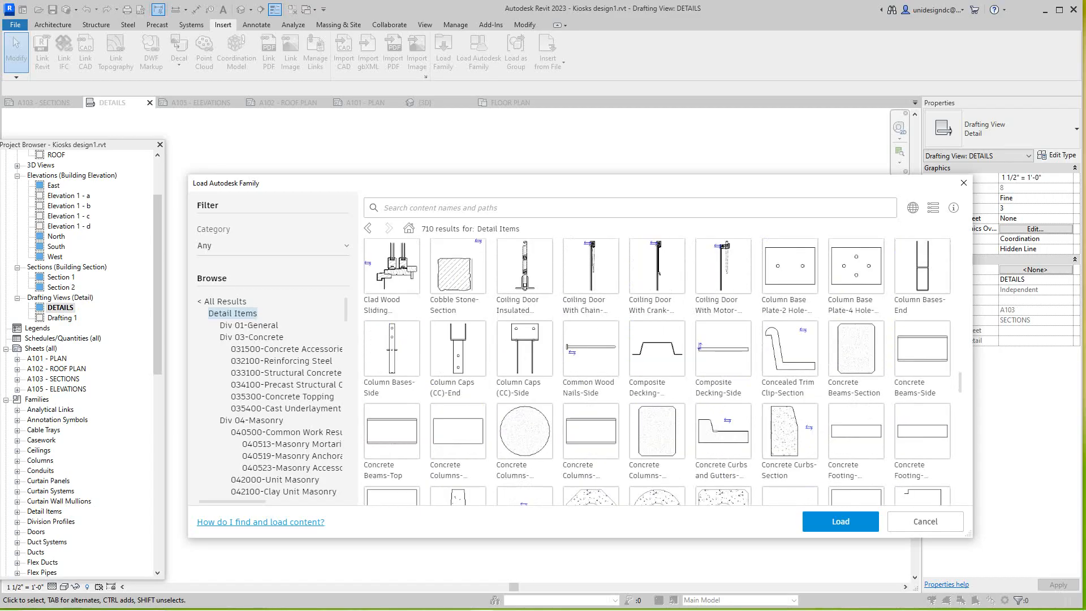
scroll(657, 371, down, 5)
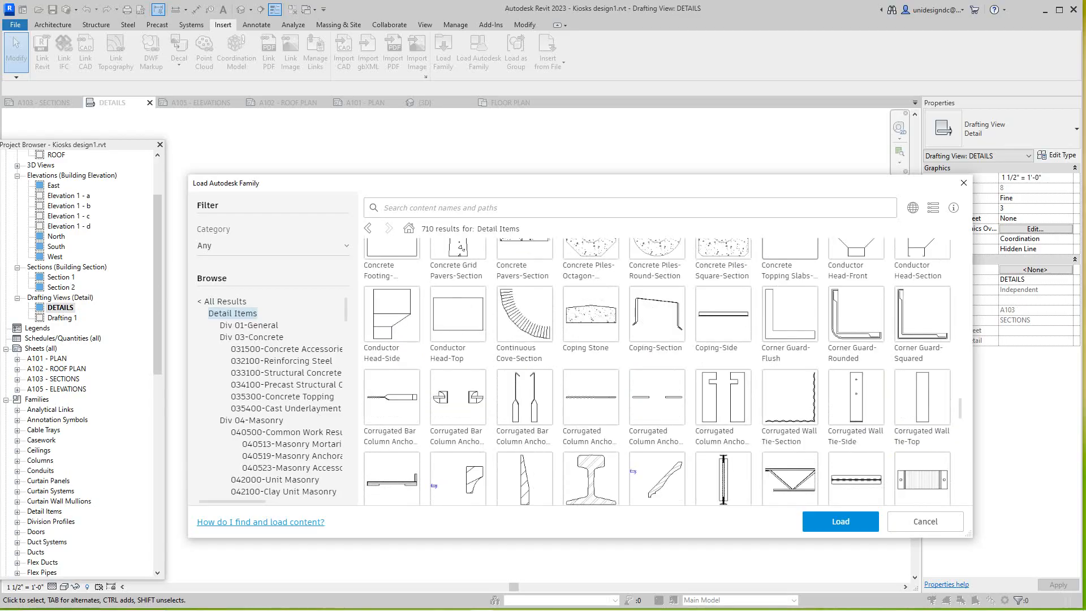
scroll(790, 358, down, 3)
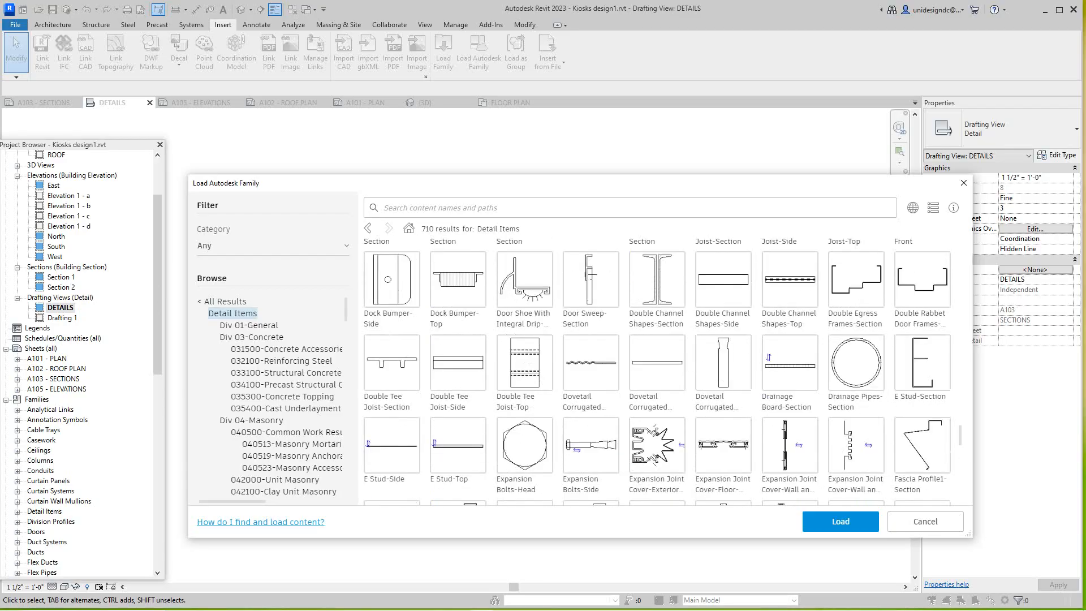
scroll(790, 447, down, 3)
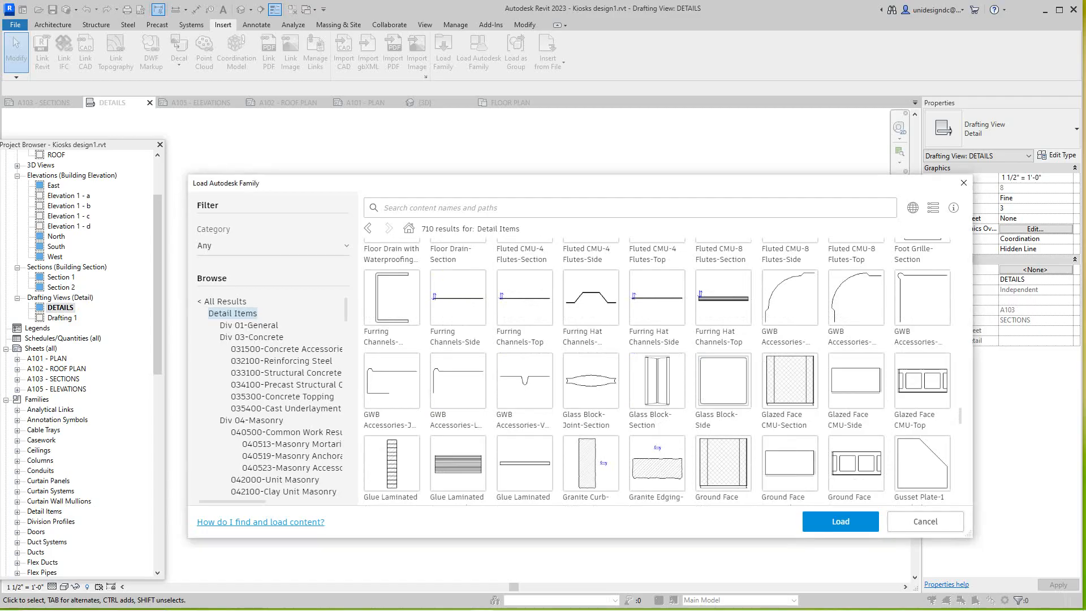
key(Escape)
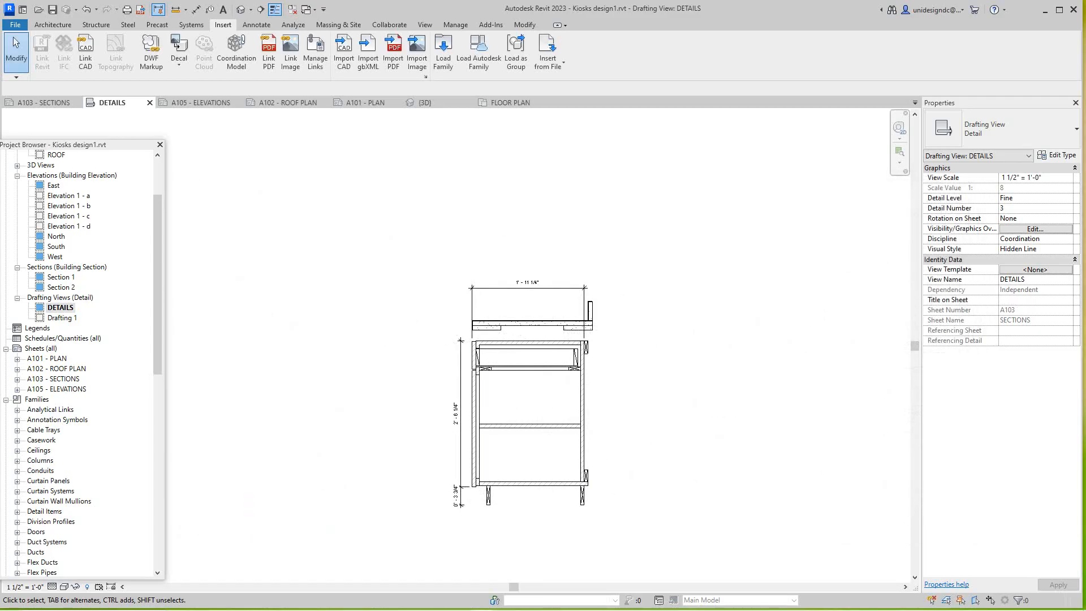
Switch to sheet A105 - ELEVATIONS, tile all open views and zoom every one to fit.
key(ctrl+Tab)
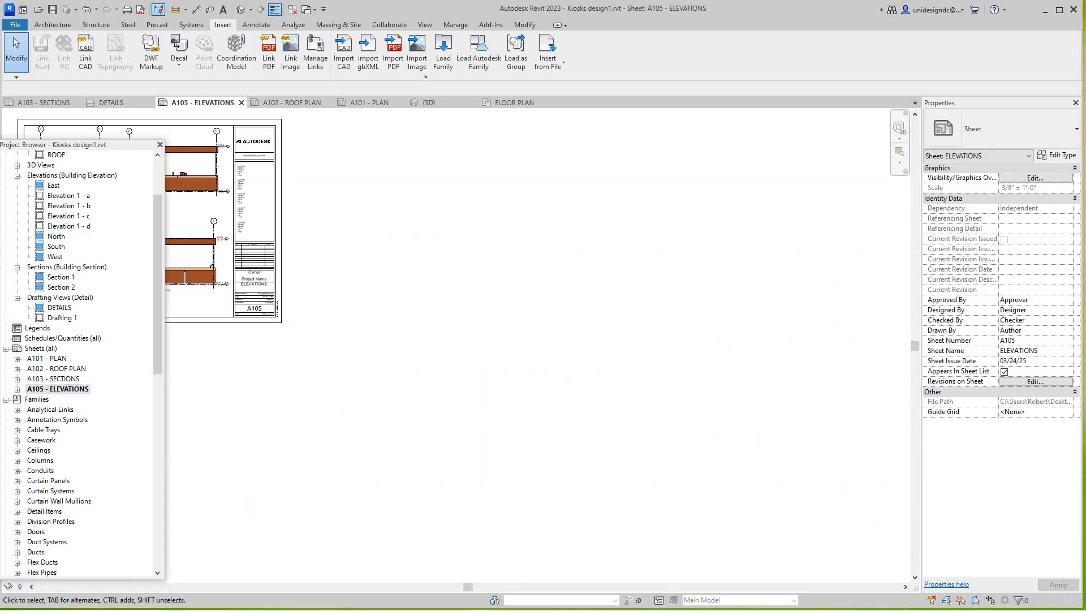
key(w)
key(t)
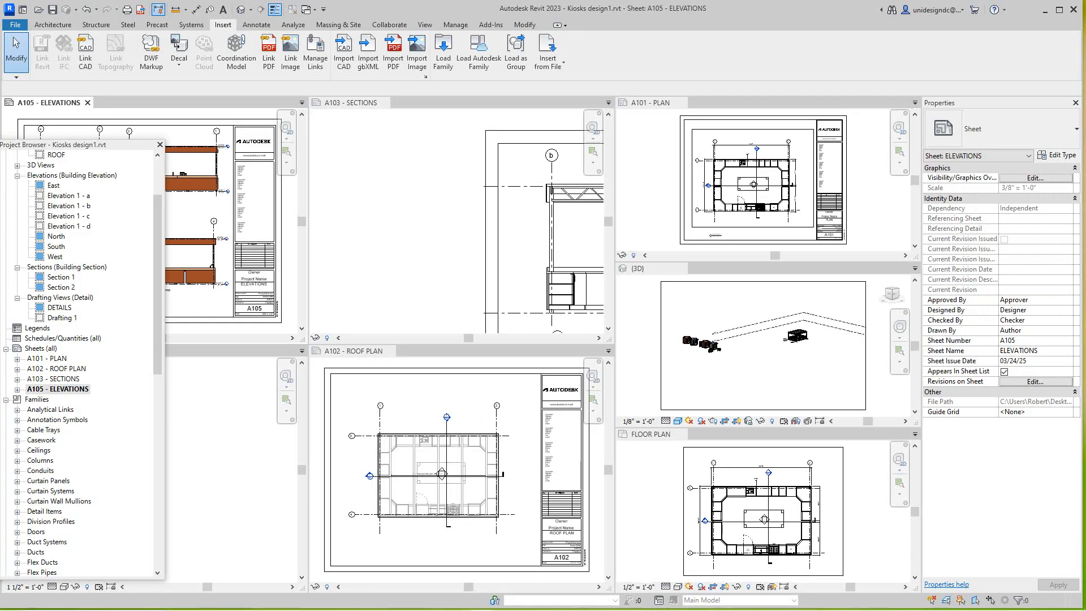
key(z)
key(a)
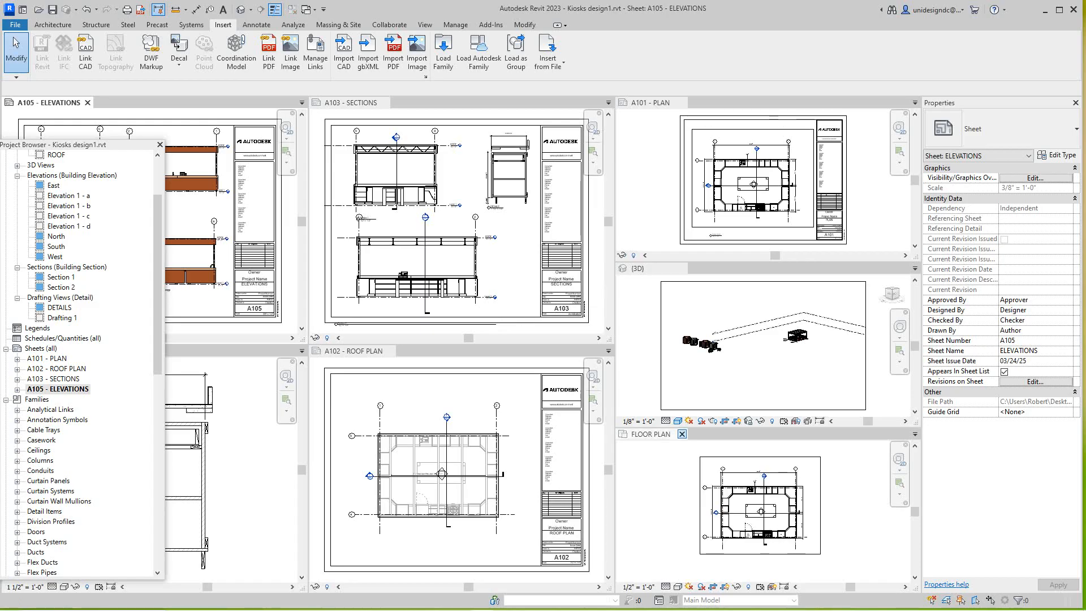
Close the FLOOR PLAN view and move the Project Browser over the 3D view, clear of the elevations sheet and DETAILS view.
click(681, 433)
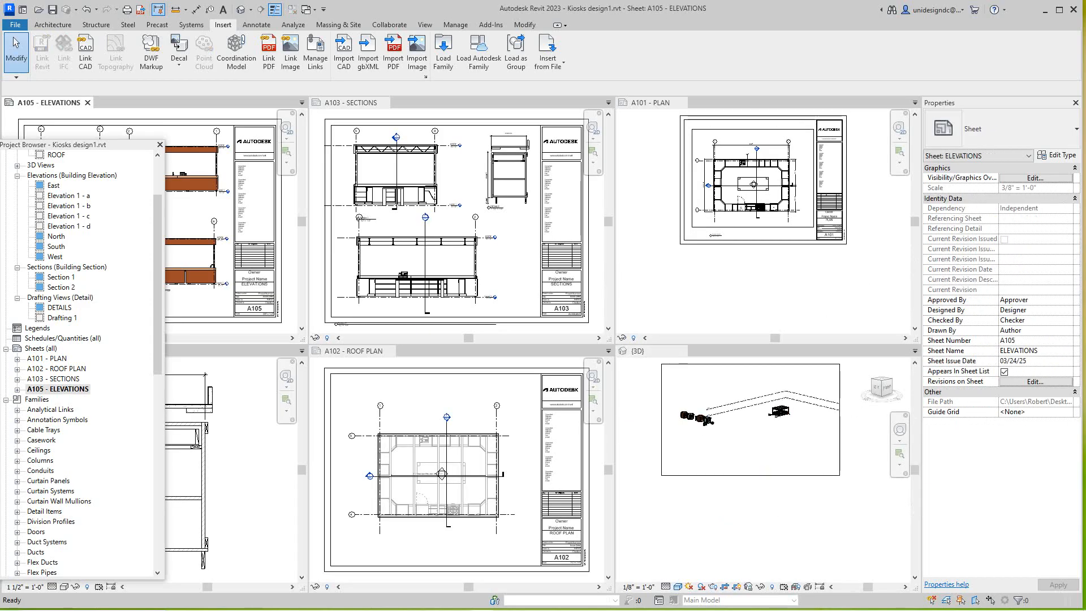
drag(101, 145, 850, 309)
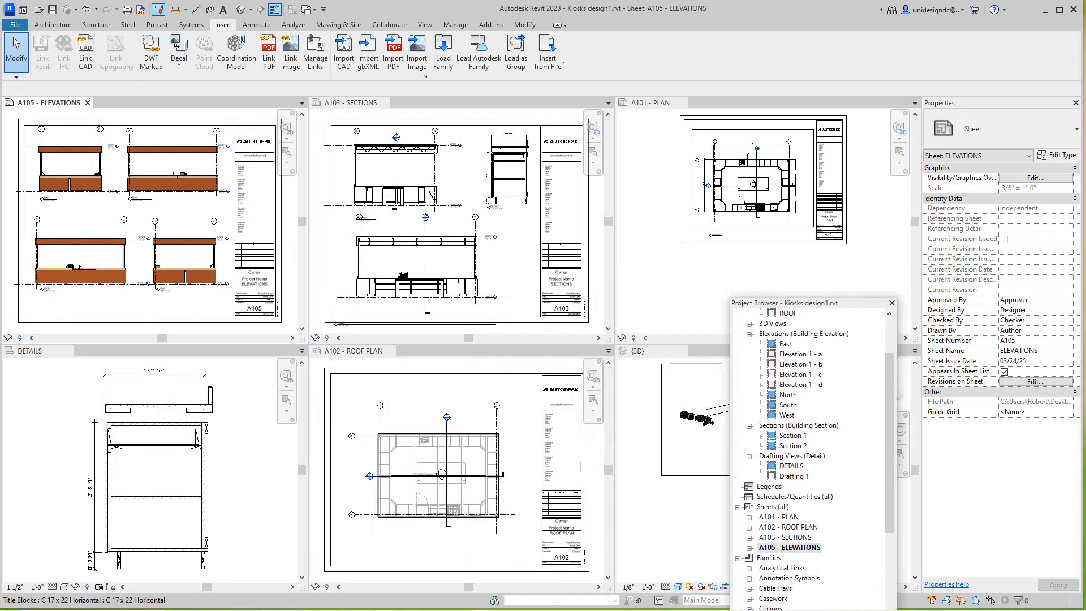
scroll(385, 413, down, 1)
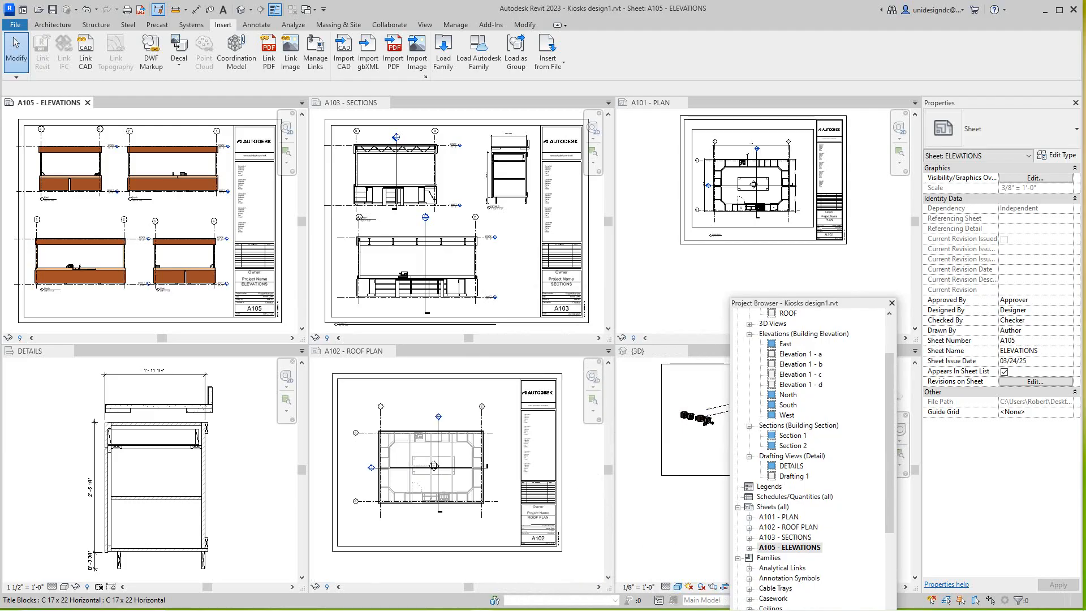
Zoom the tiled A101 - PLAN and A102 - ROOF PLAN sheets so each one fills its window.
scroll(752, 184, up, 1)
scroll(753, 202, down, 3)
middle_click(753, 202)
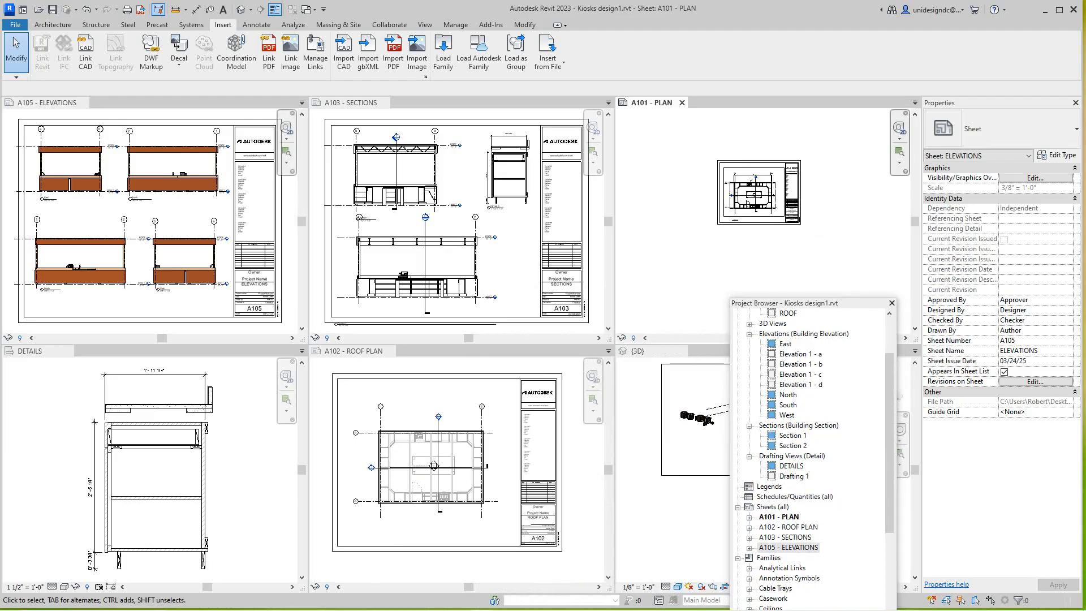
middle_click(753, 201)
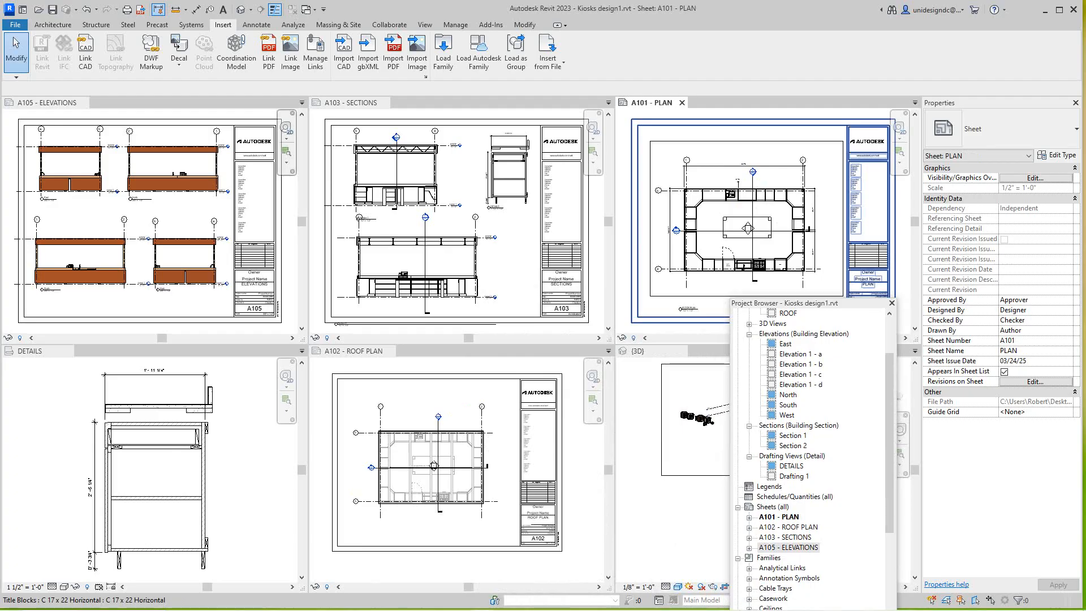
scroll(478, 535, up, 2)
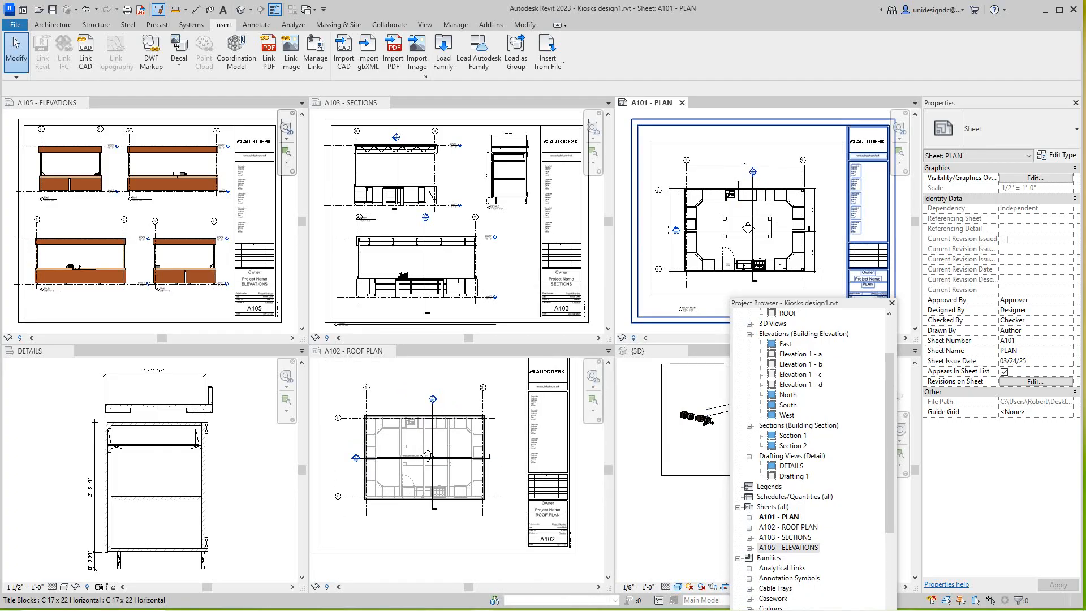
Return the tiled views to tabs and review sheets A102 - ROOF PLAN and A103 - SECTIONS at full size.
click(425, 25)
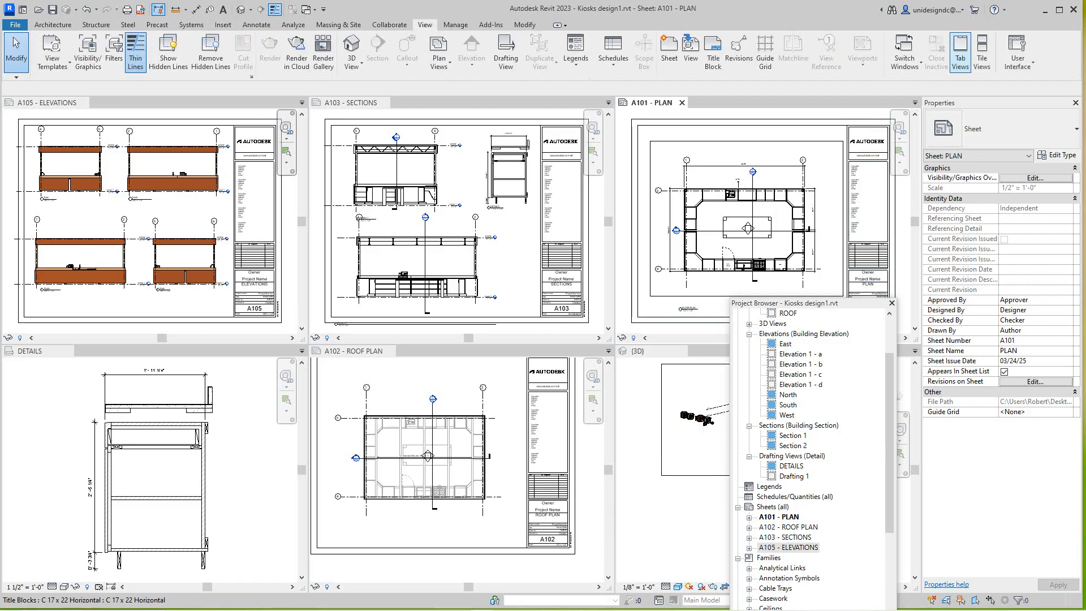
click(959, 50)
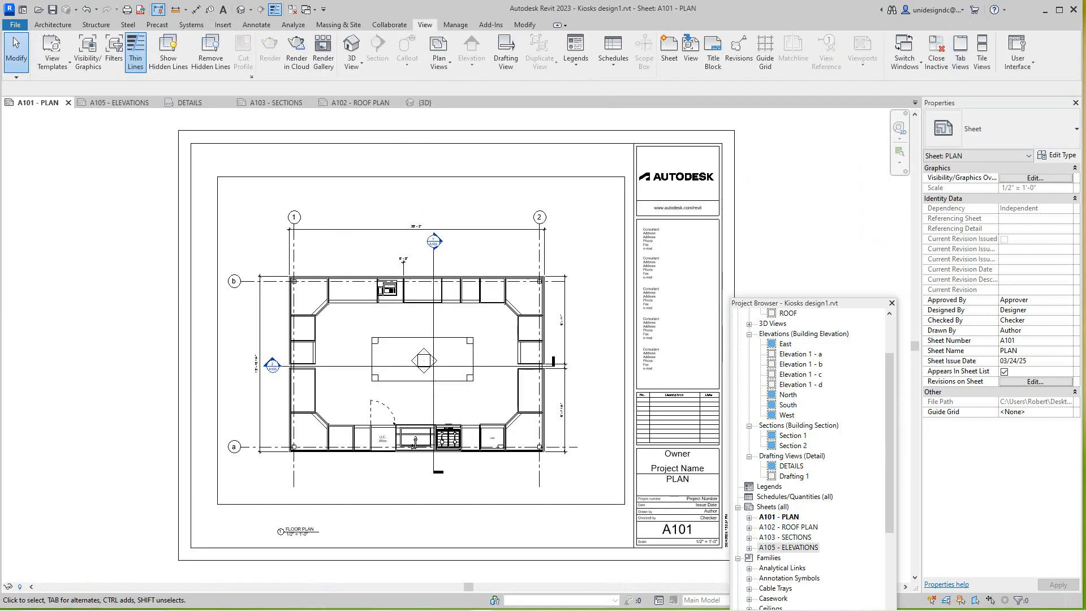
click(360, 102)
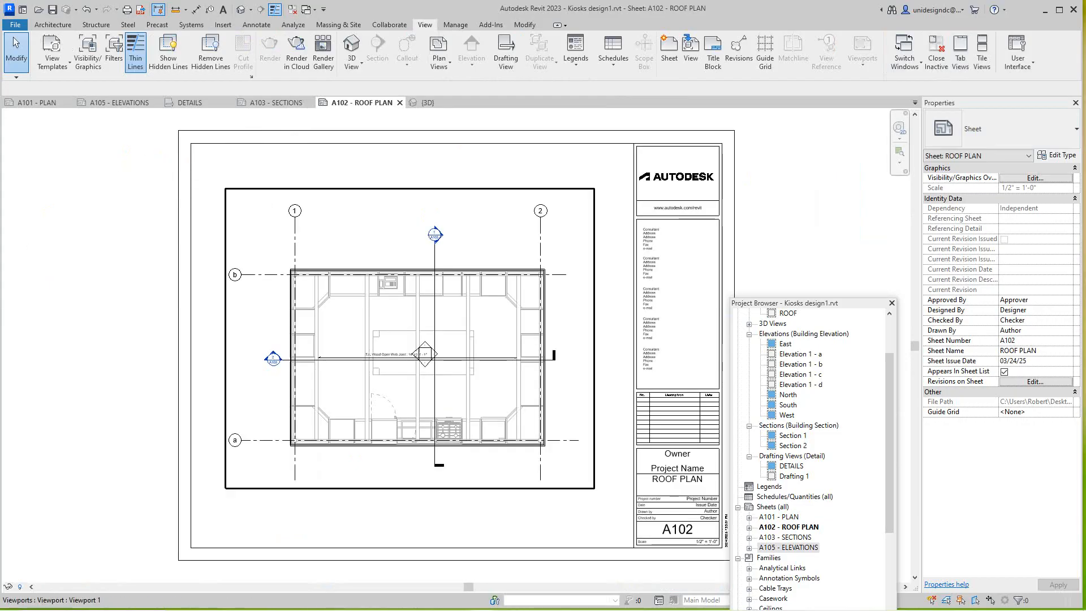
click(276, 102)
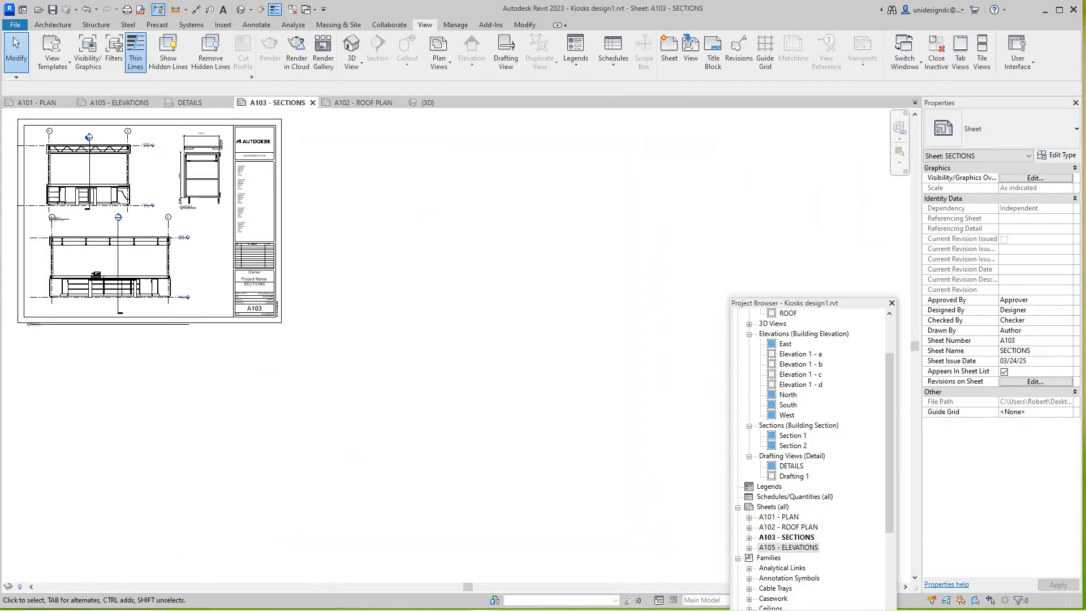
middle_drag(588, 294, 559, 278)
scroll(656, 443, up, 1)
scroll(658, 451, up, 5)
scroll(625, 446, down, 6)
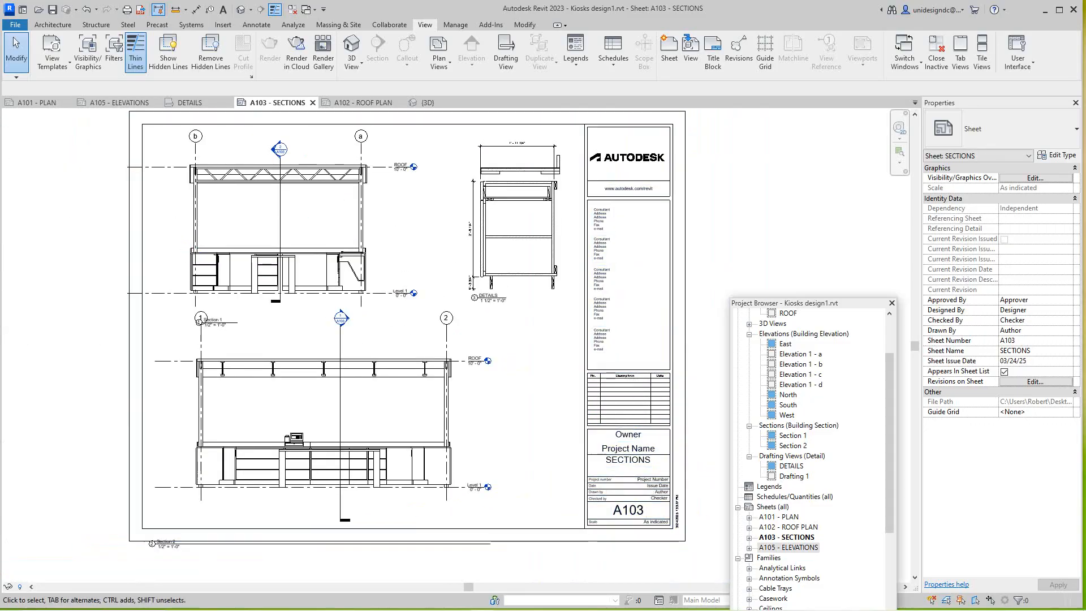
Rename sheet A103 as SECTIONS & DETAILS, keeping its sheet number.
right_click(806, 538)
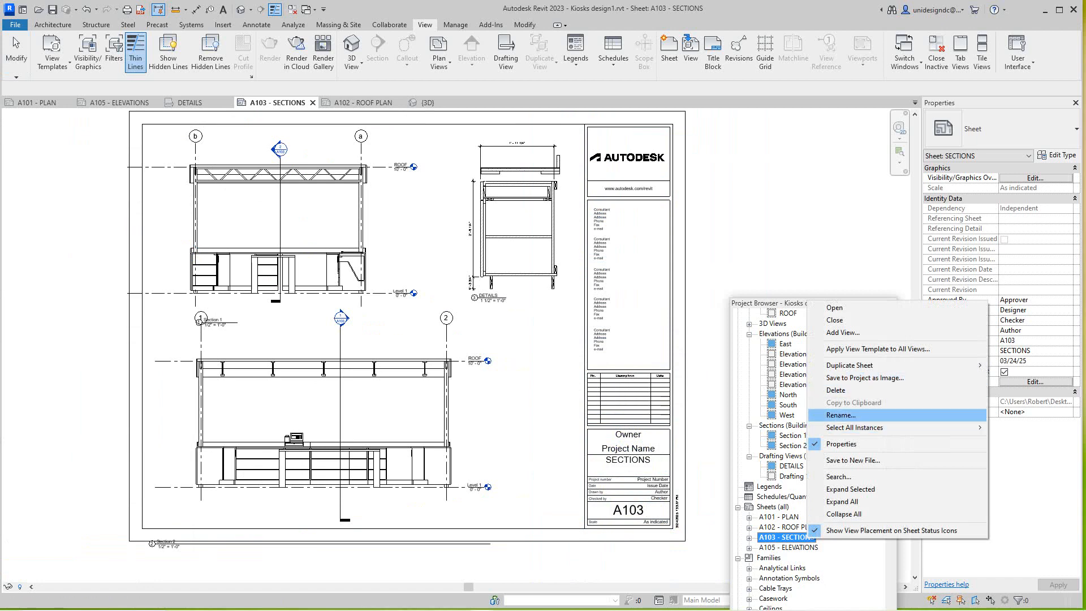
click(840, 415)
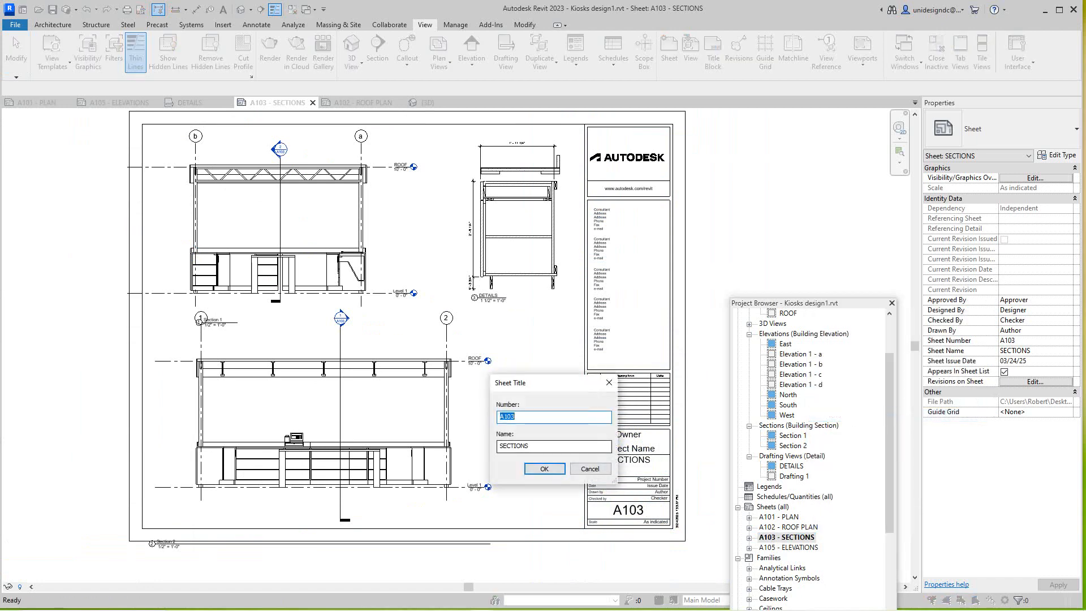
click(529, 446)
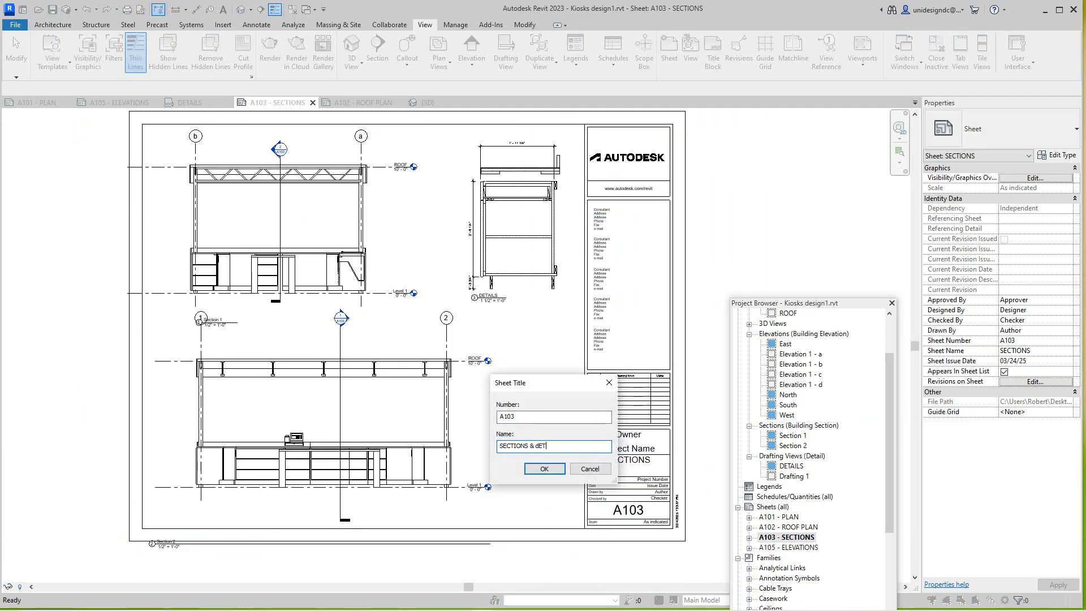
text(& dET)
key(BackSpace)
click(544, 468)
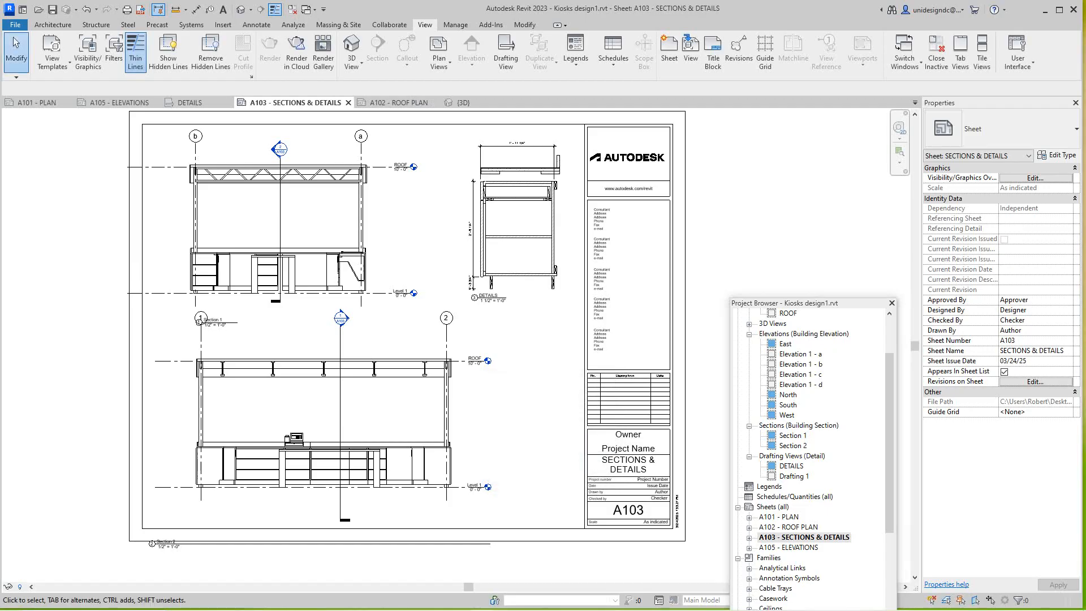
Move the Project Browser away from the A103 title block to the empty area beside the section drawings.
scroll(711, 217, down, 2)
scroll(625, 184, up, 2)
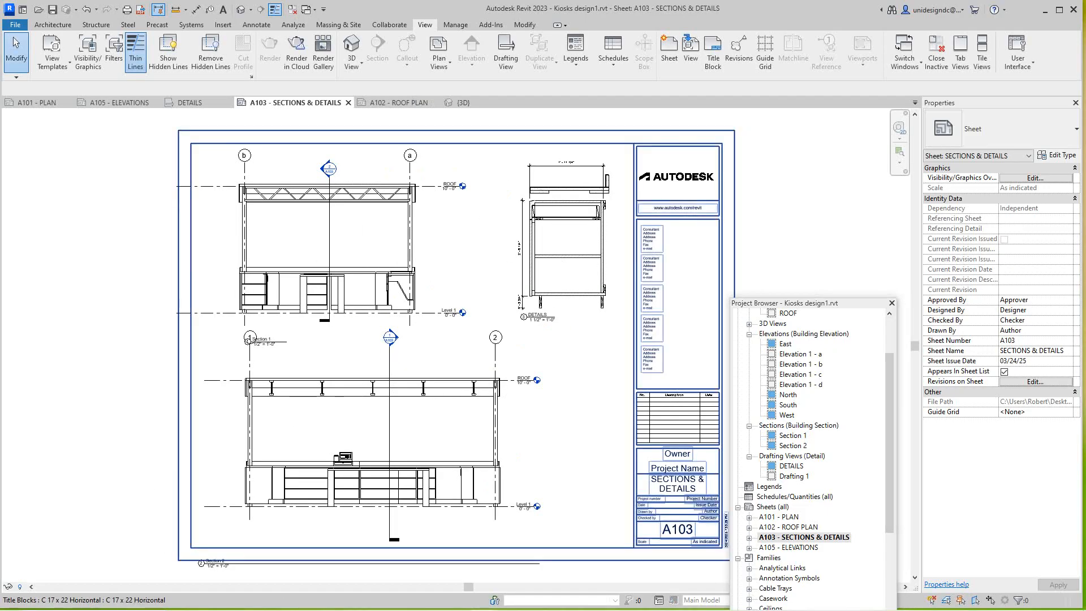
drag(808, 302, 90, 159)
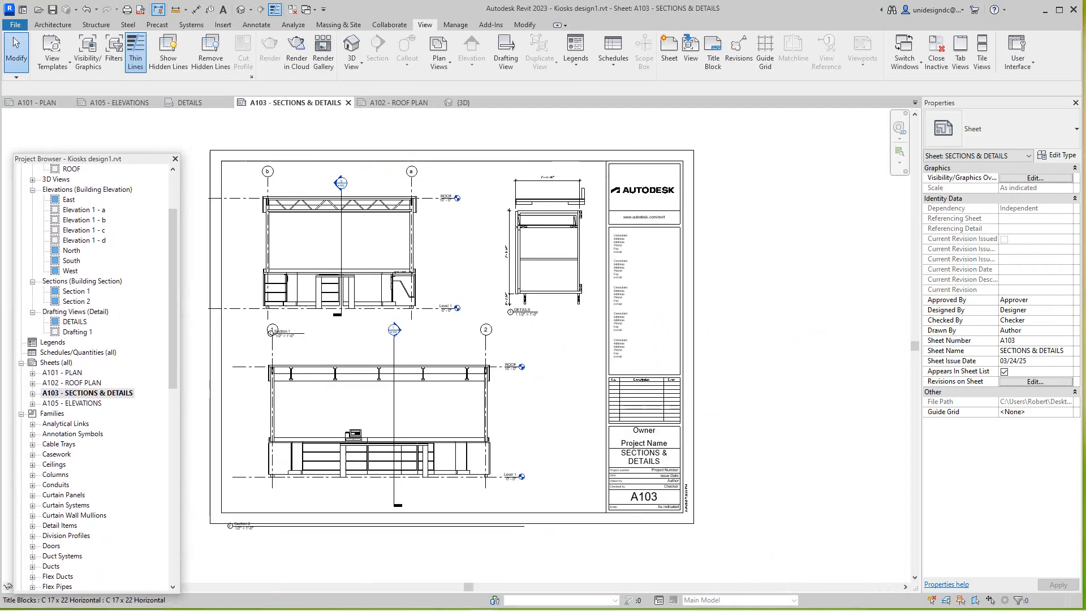
Examine the section viewports and the DETAILS viewport with its title on sheet A103 up close, ending with the sheet in overview.
scroll(299, 361, up, 2)
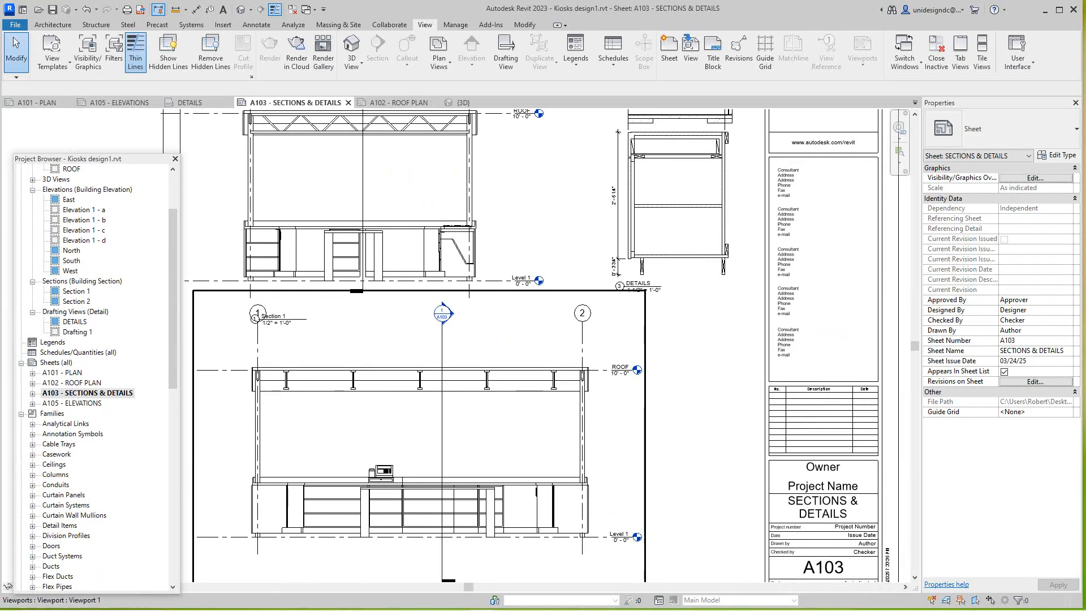
scroll(679, 220, down, 1)
scroll(679, 220, up, 3)
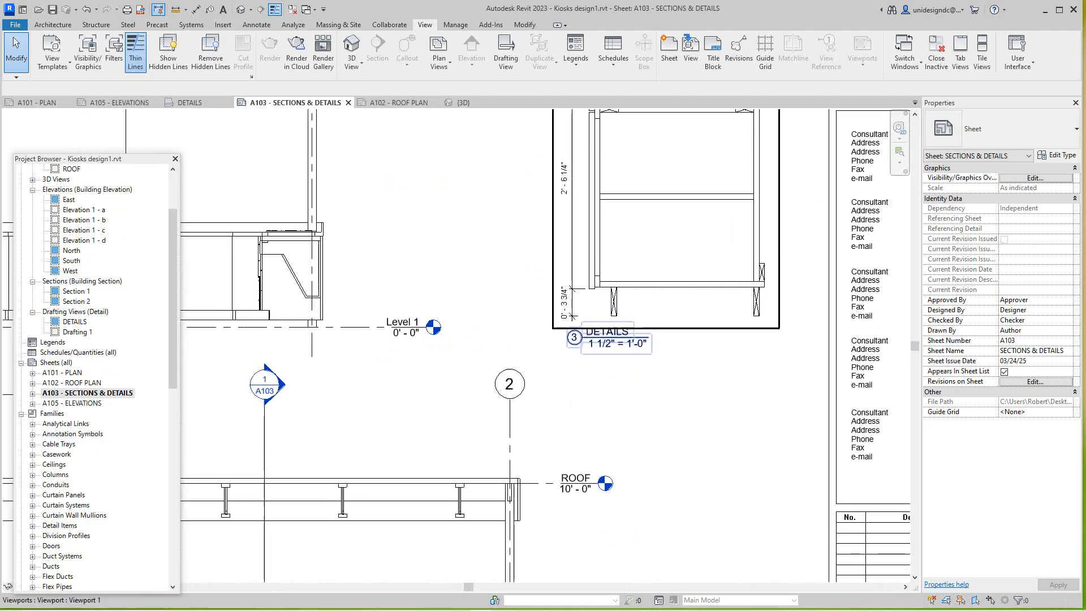
scroll(661, 327, down, 4)
middle_drag(662, 331, 662, 342)
scroll(668, 353, down, 2)
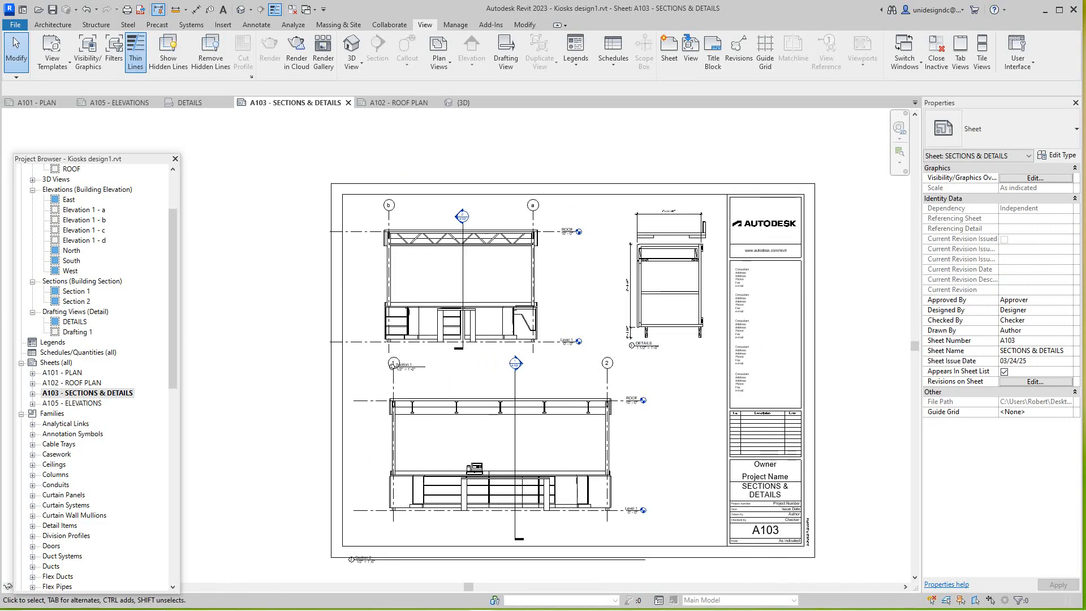
scroll(236, 231, up, 1)
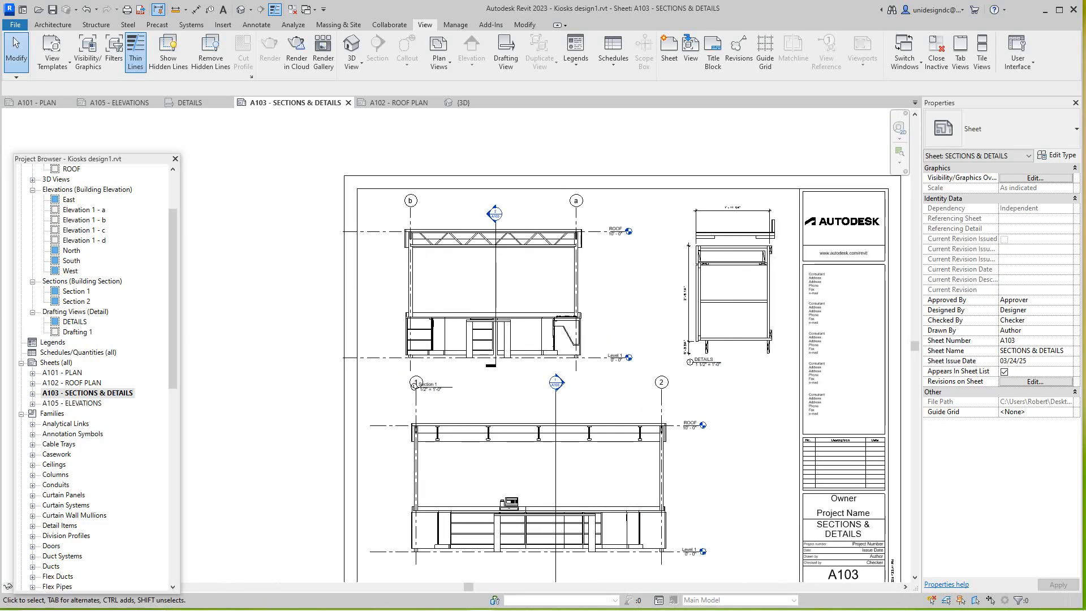
middle_drag(565, 368, 521, 361)
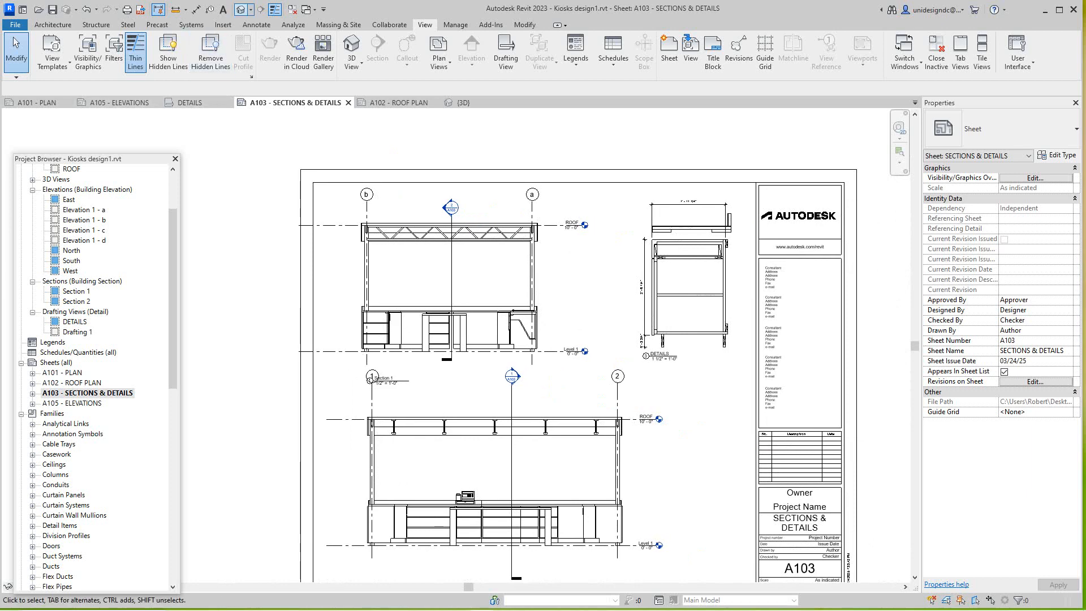
Open the default 3D view and inspect the kiosk model up close from a slightly lower viewing angle.
click(242, 9)
scroll(340, 316, up, 3)
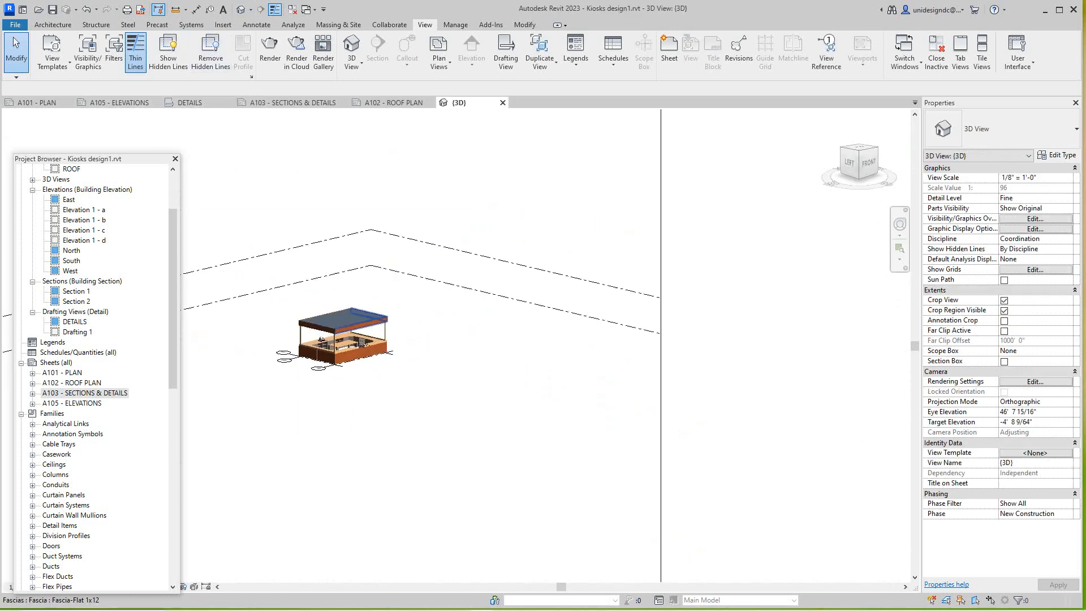
scroll(316, 334, up, 8)
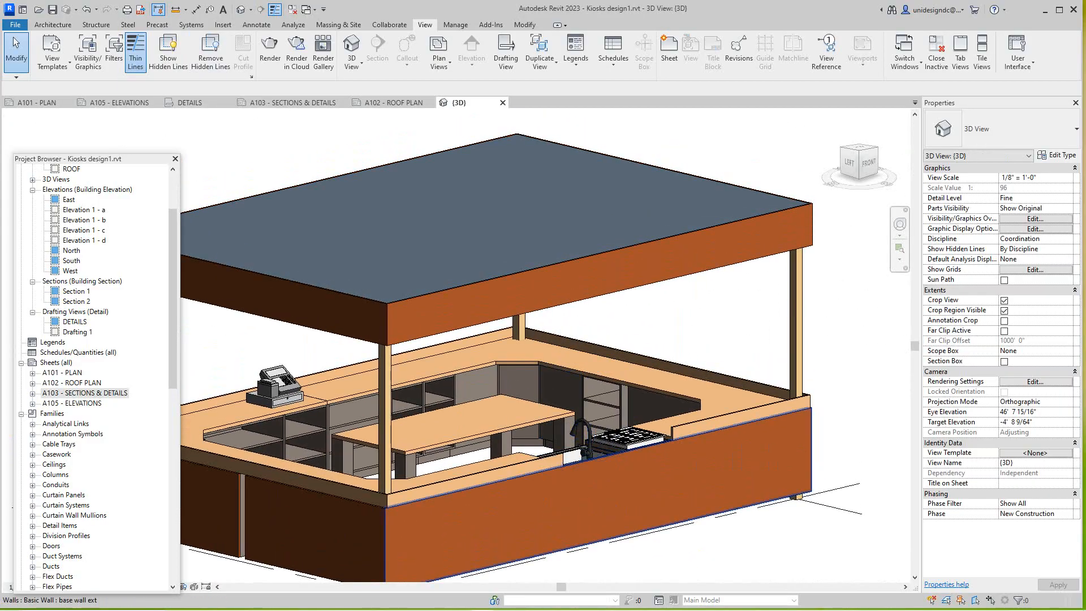
scroll(543, 345, down, 3)
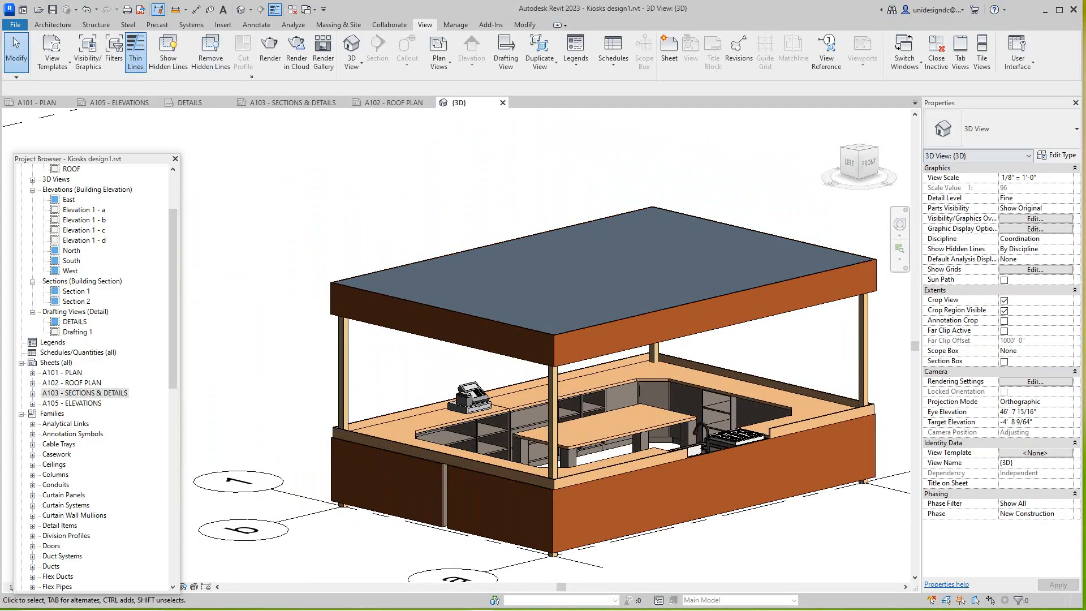
mouse_move(869, 162)
mouse_down()
mouse_move(866, 145)
mouse_move(868, 161)
mouse_up()
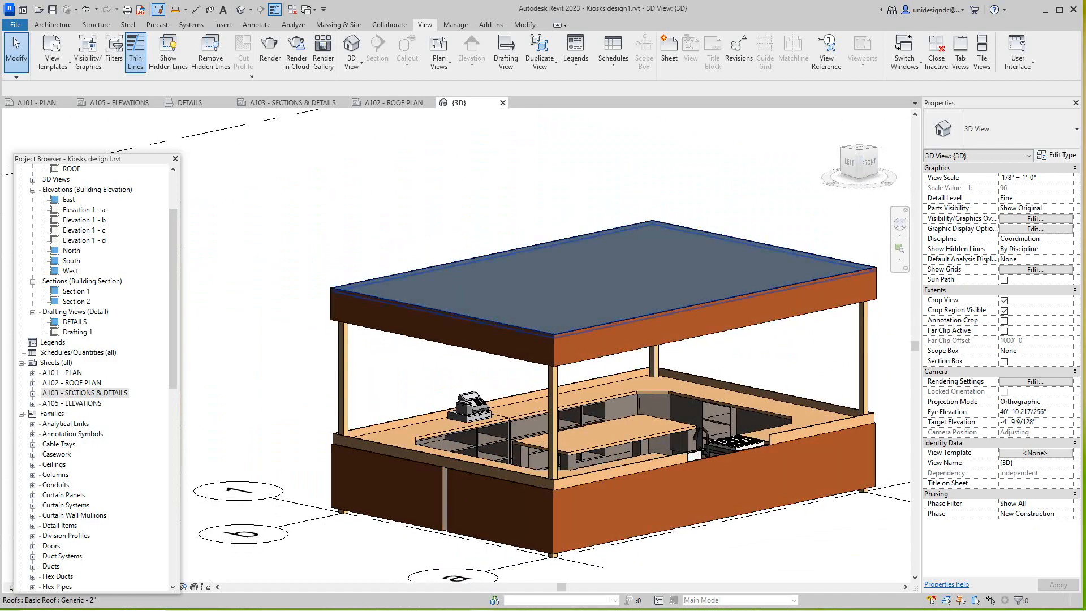